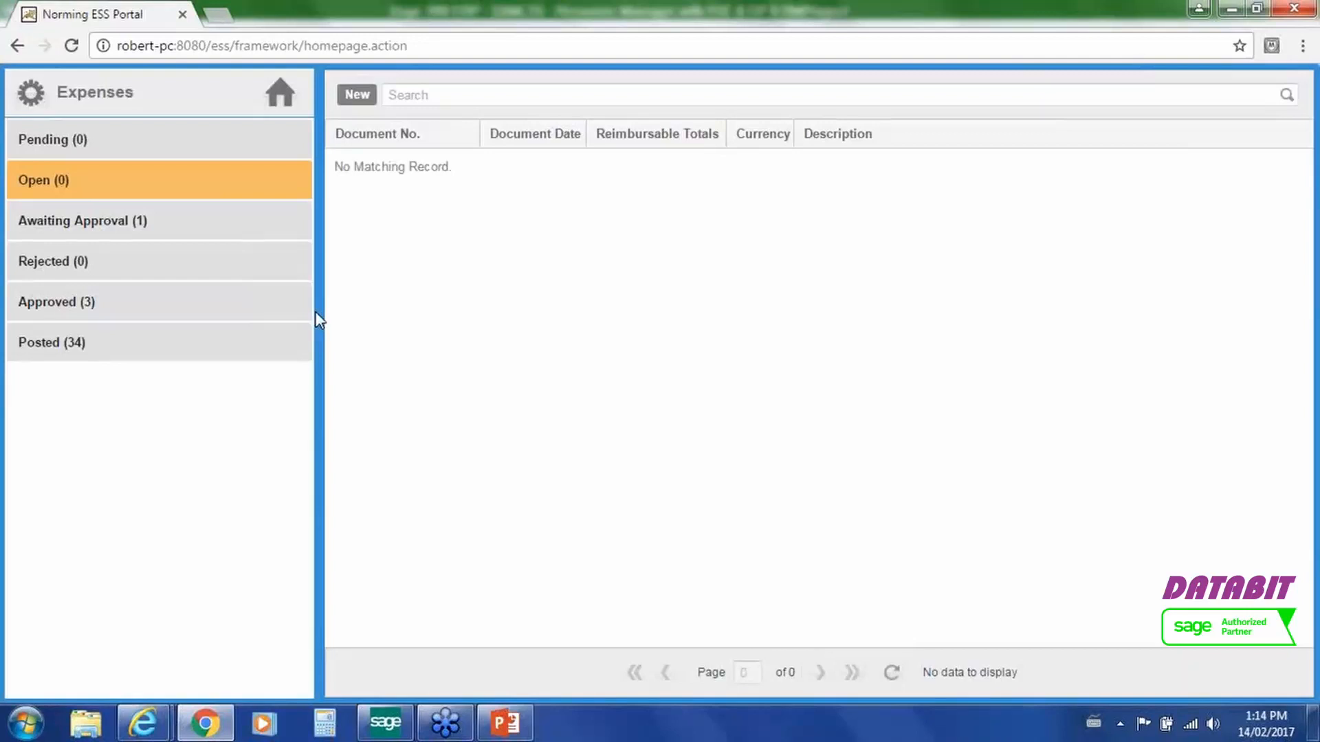
Step: Move from the posted expenses to the approved list: EV000005, EV000006 and EV000013
click(41, 344)
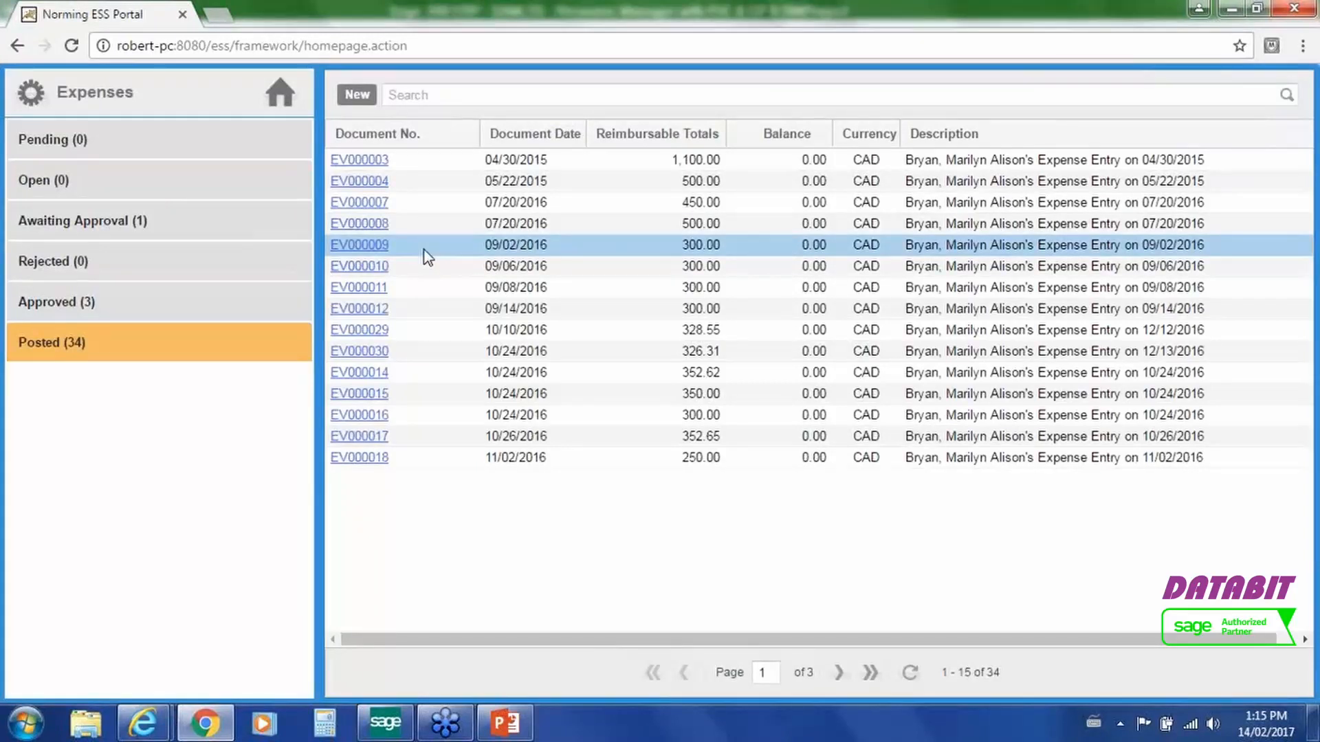
click(62, 304)
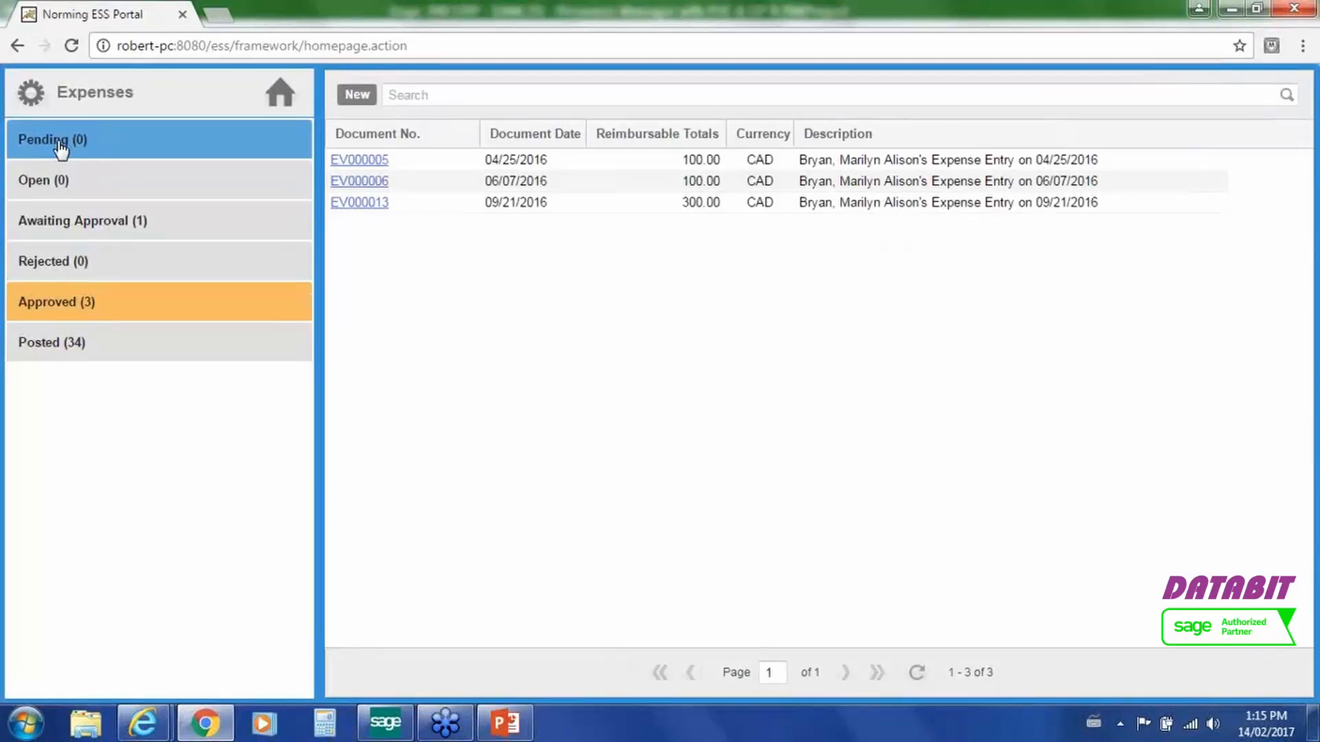
Step: Start a new expense entry with AIR 200.00 and MEAL 100.00, checking then cancelling the AIR attachment window
click(357, 94)
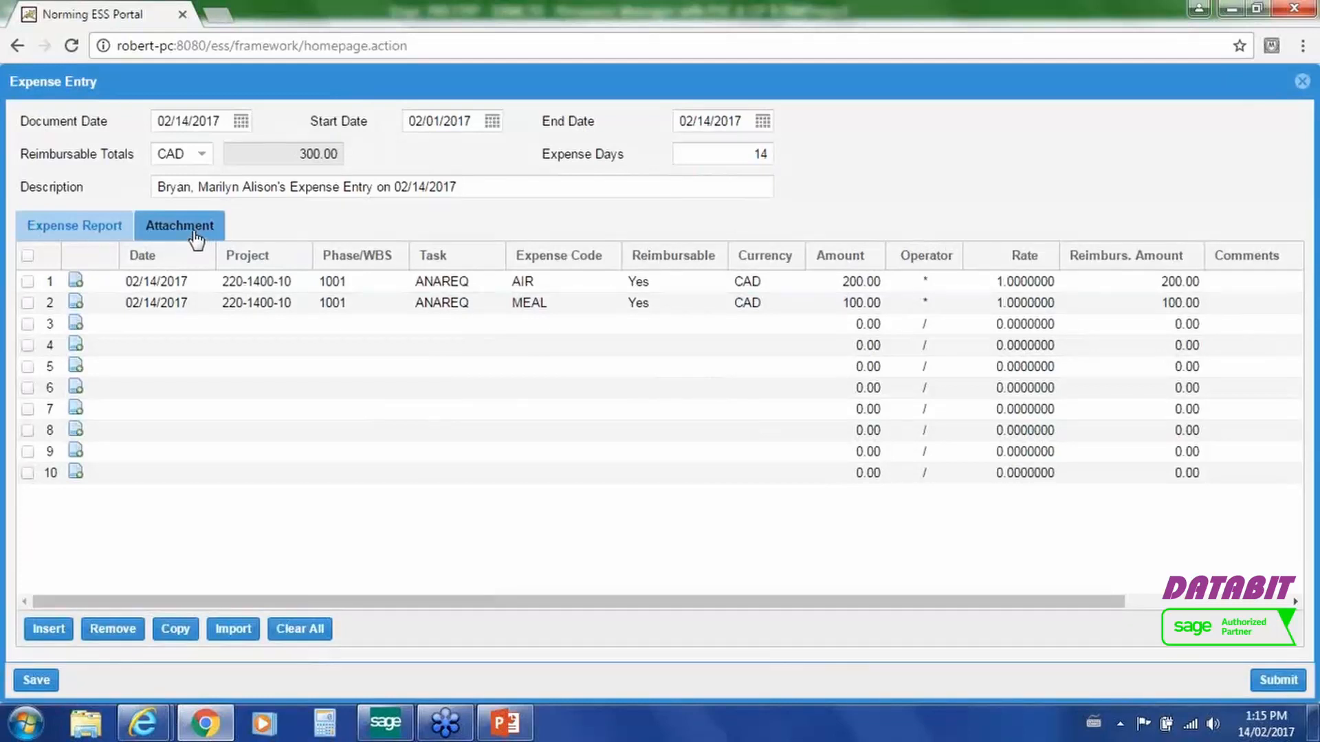
click(140, 282)
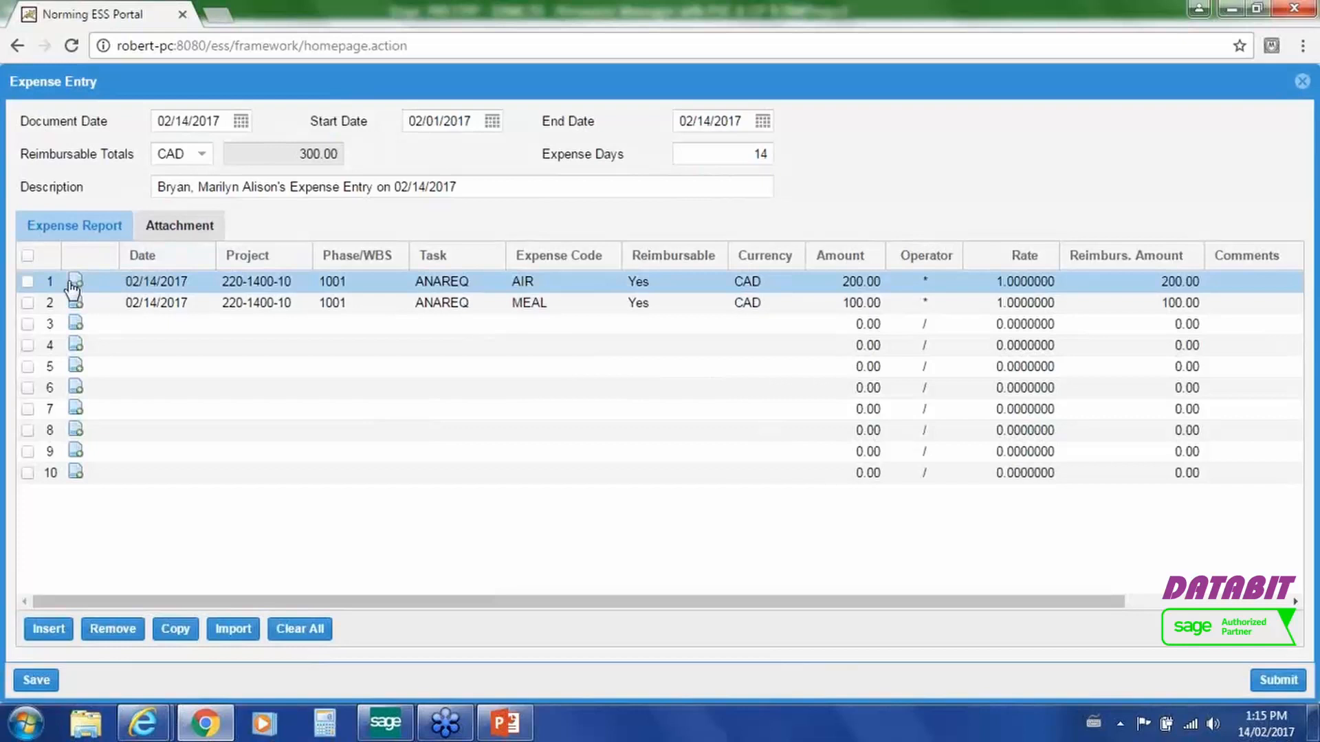
click(28, 282)
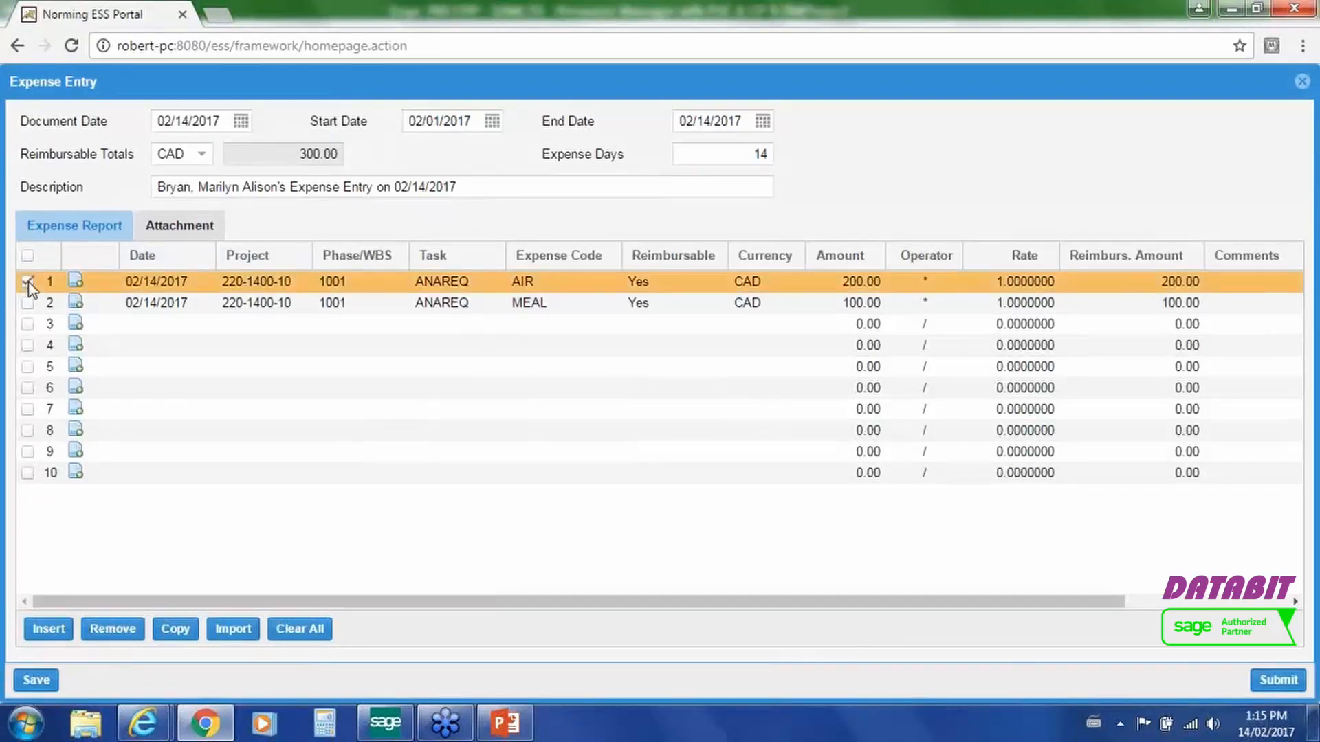
click(77, 281)
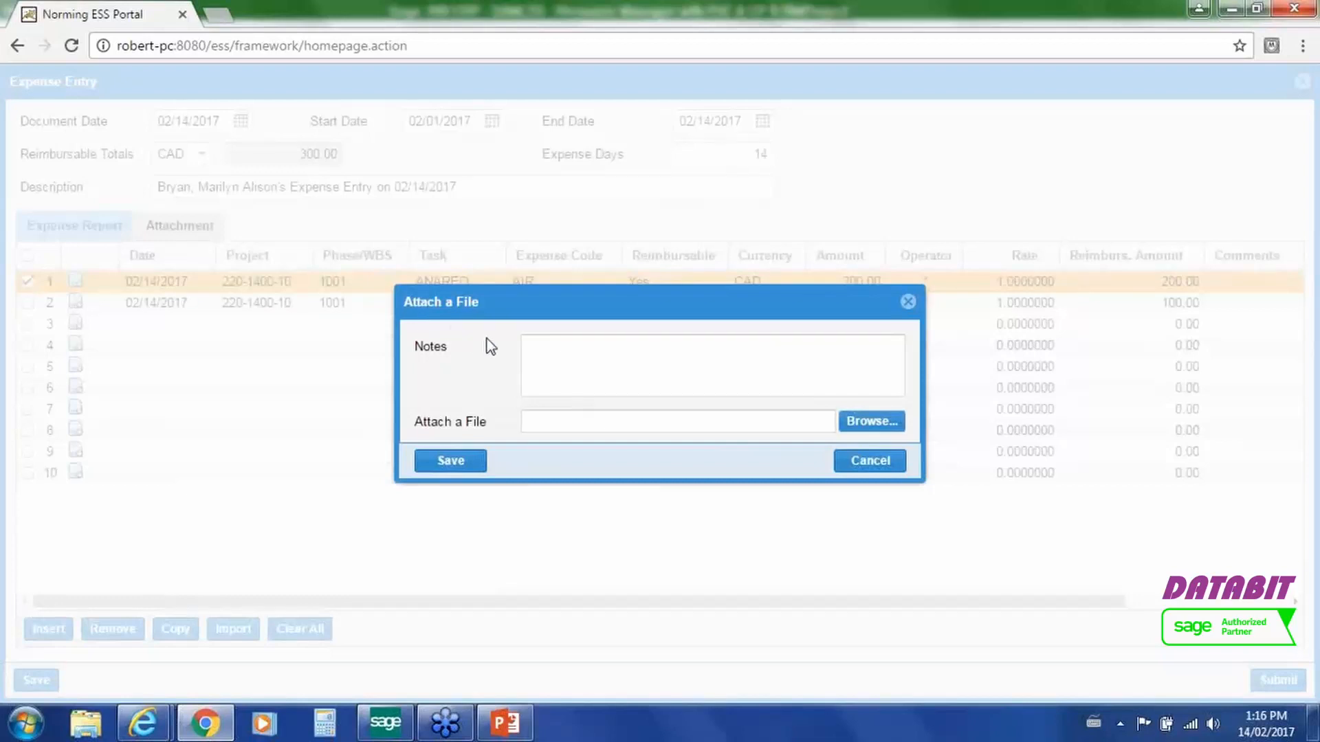
click(884, 462)
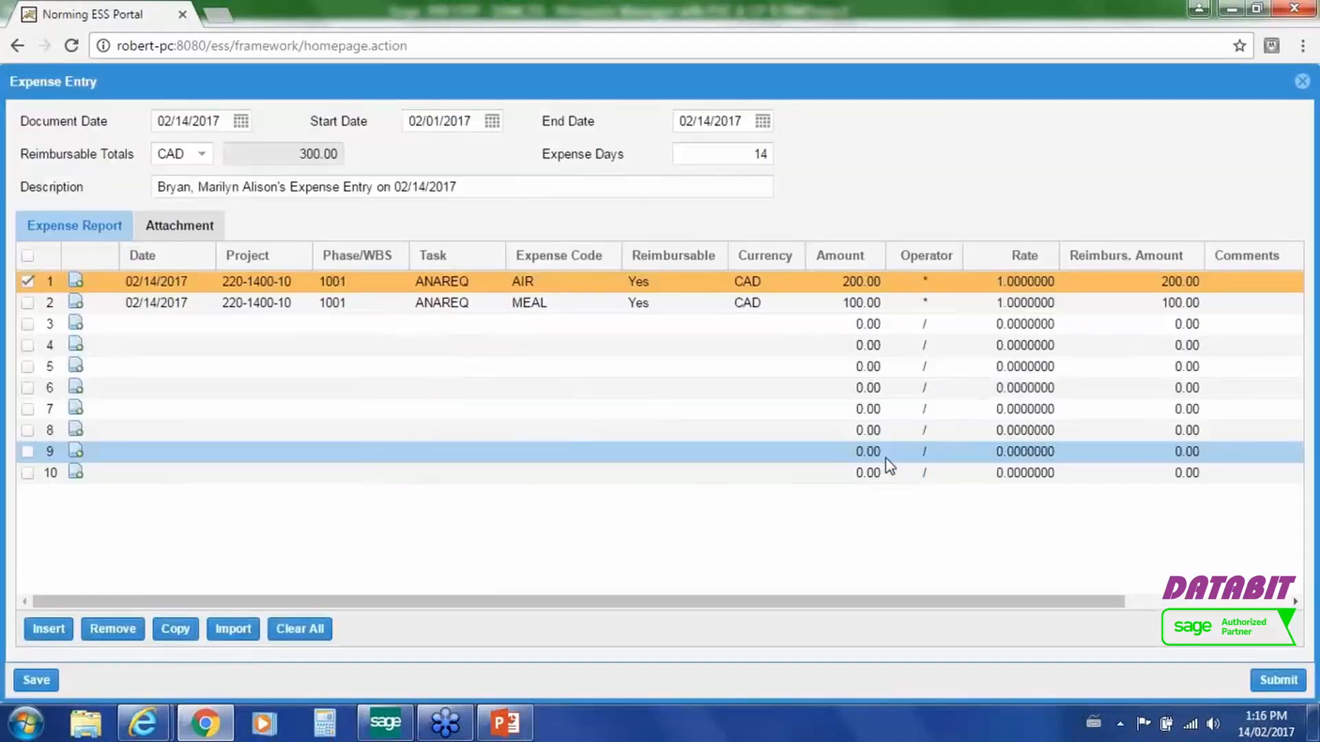
click(29, 281)
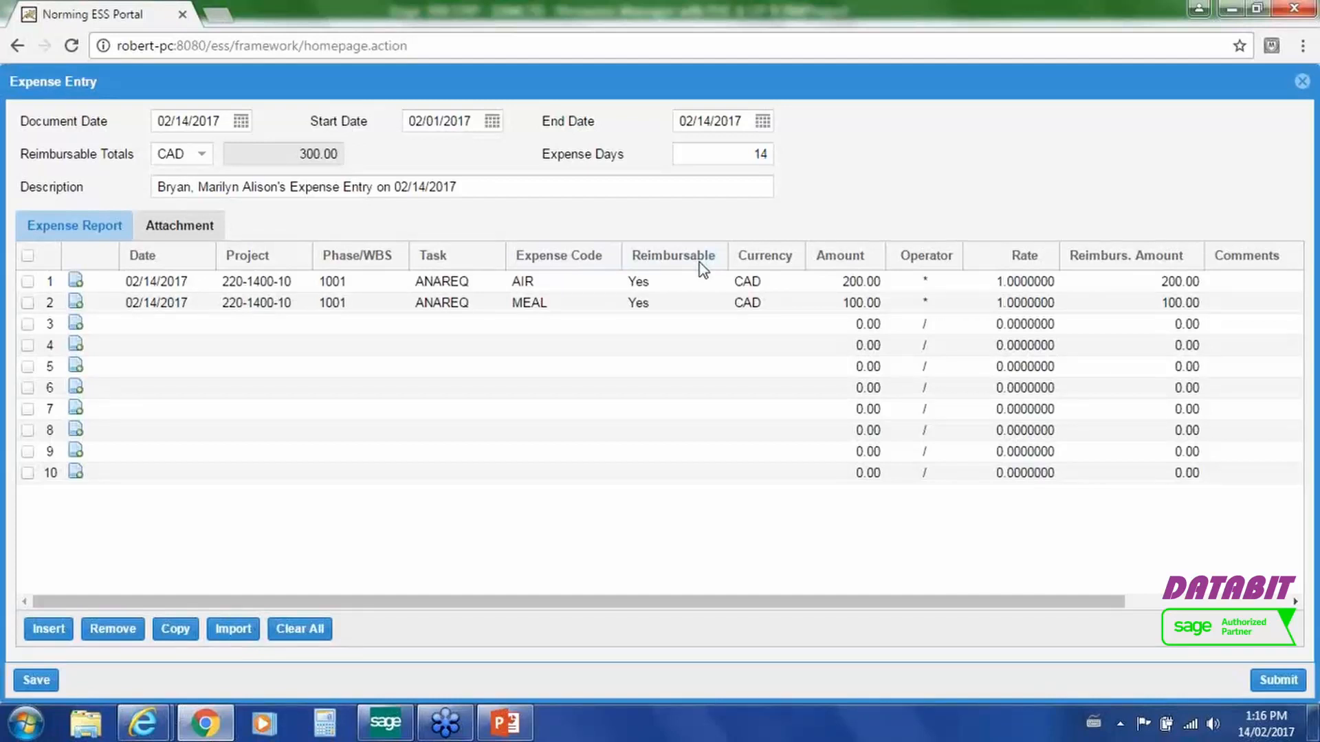
click(704, 284)
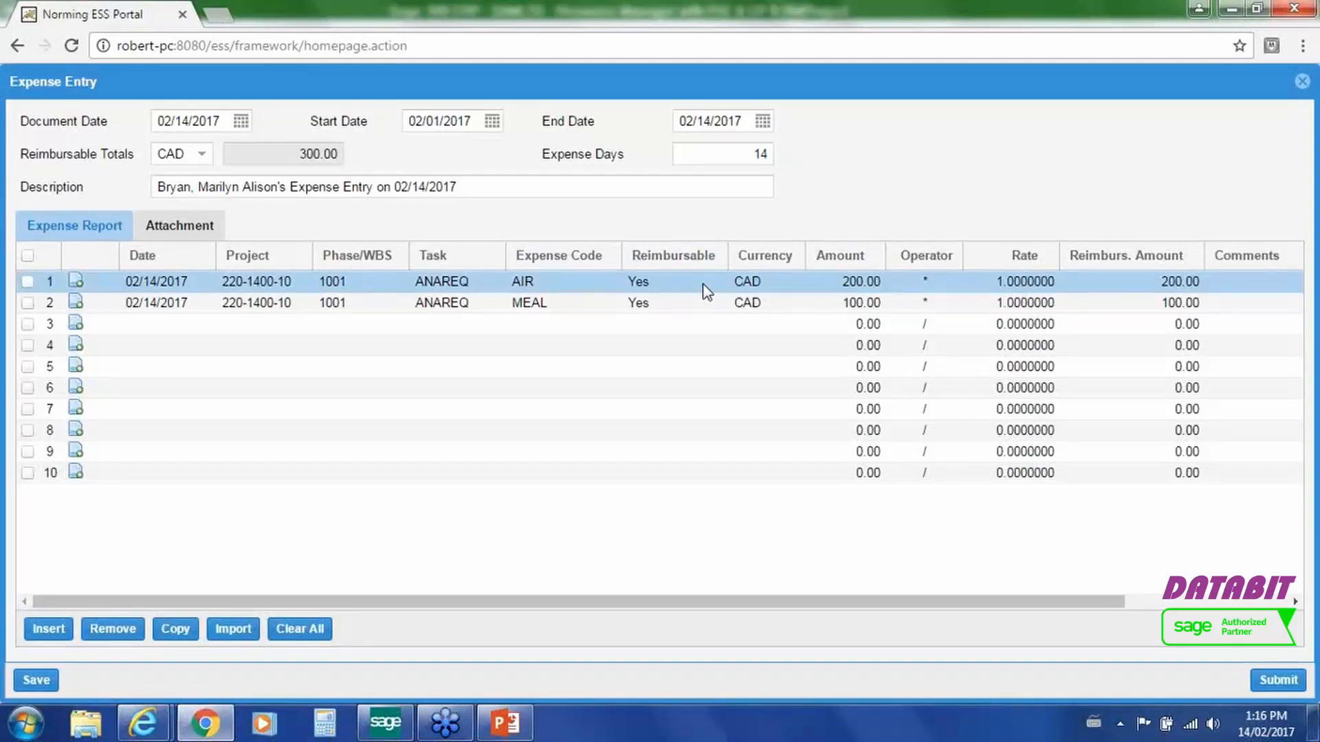
Step: Switch the MEAL line's currency from CAD to USD (rate 0.7501000), raising the total to 333.32
click(757, 303)
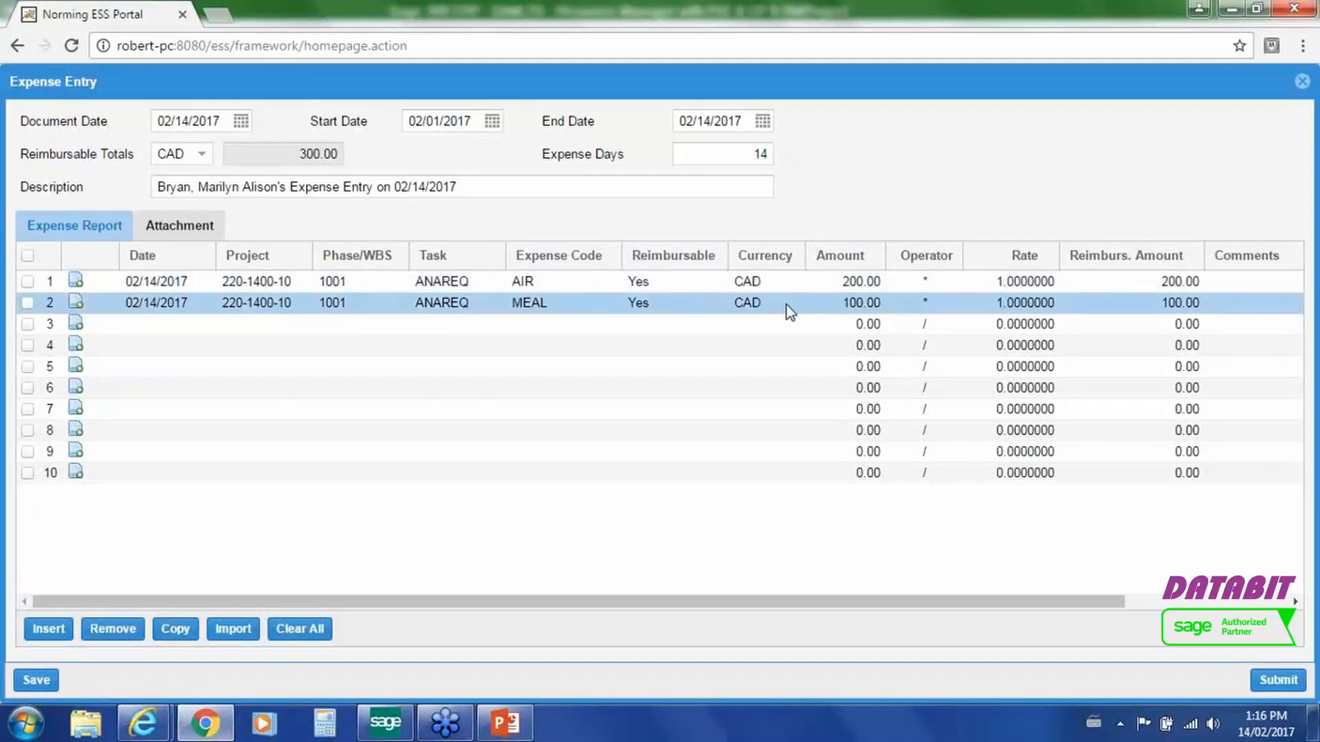
click(791, 308)
click(794, 308)
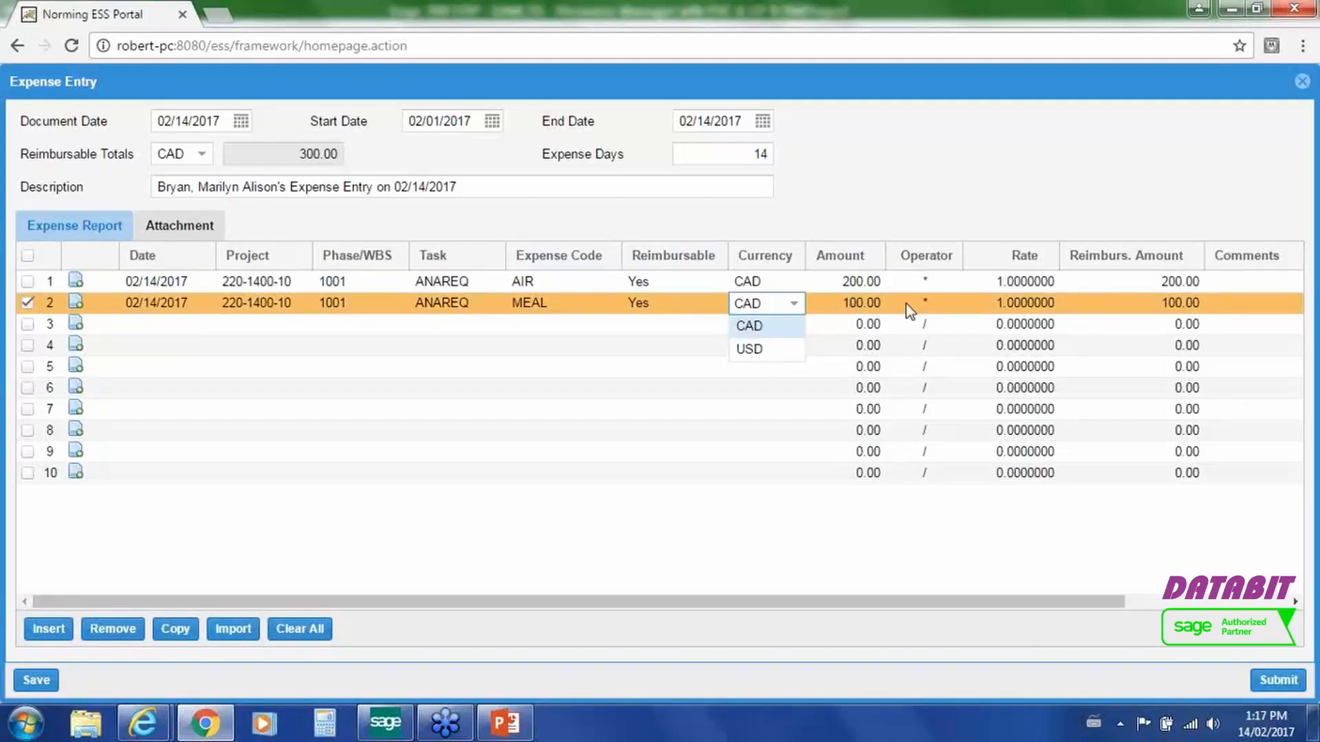
click(974, 312)
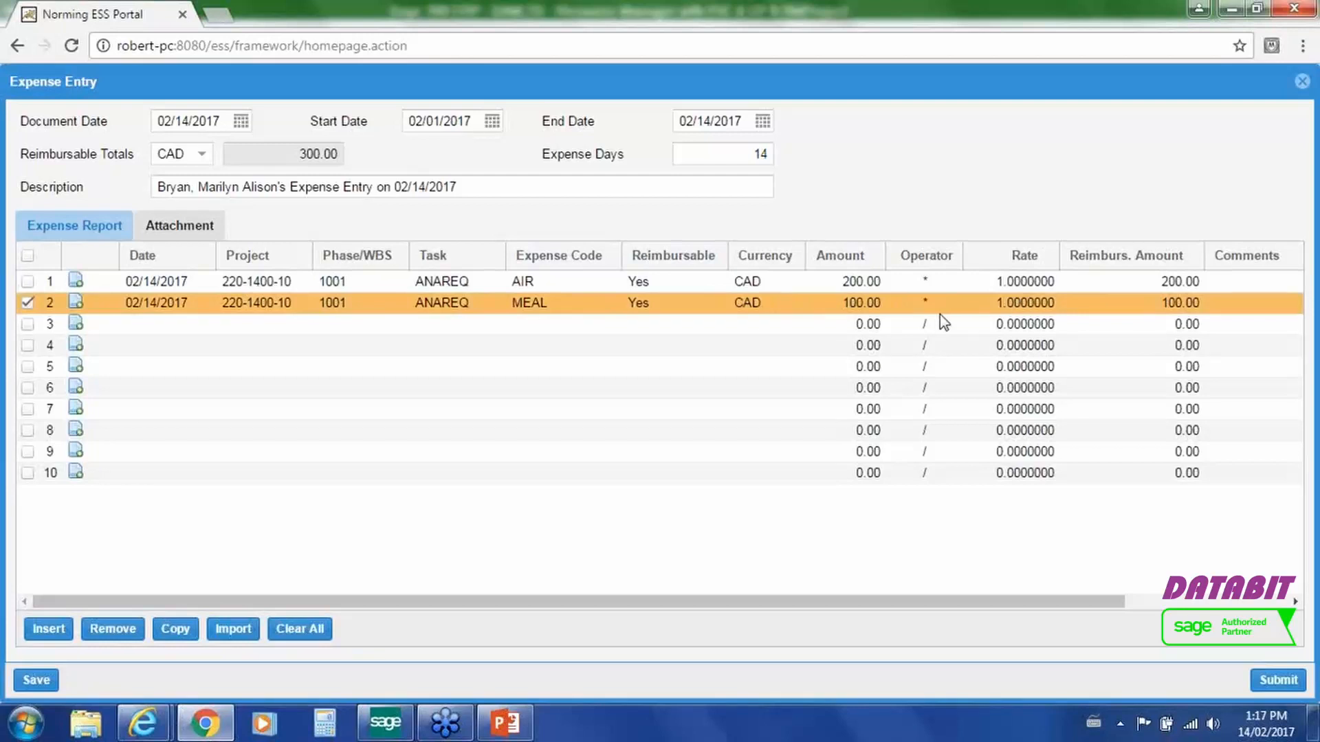
click(794, 309)
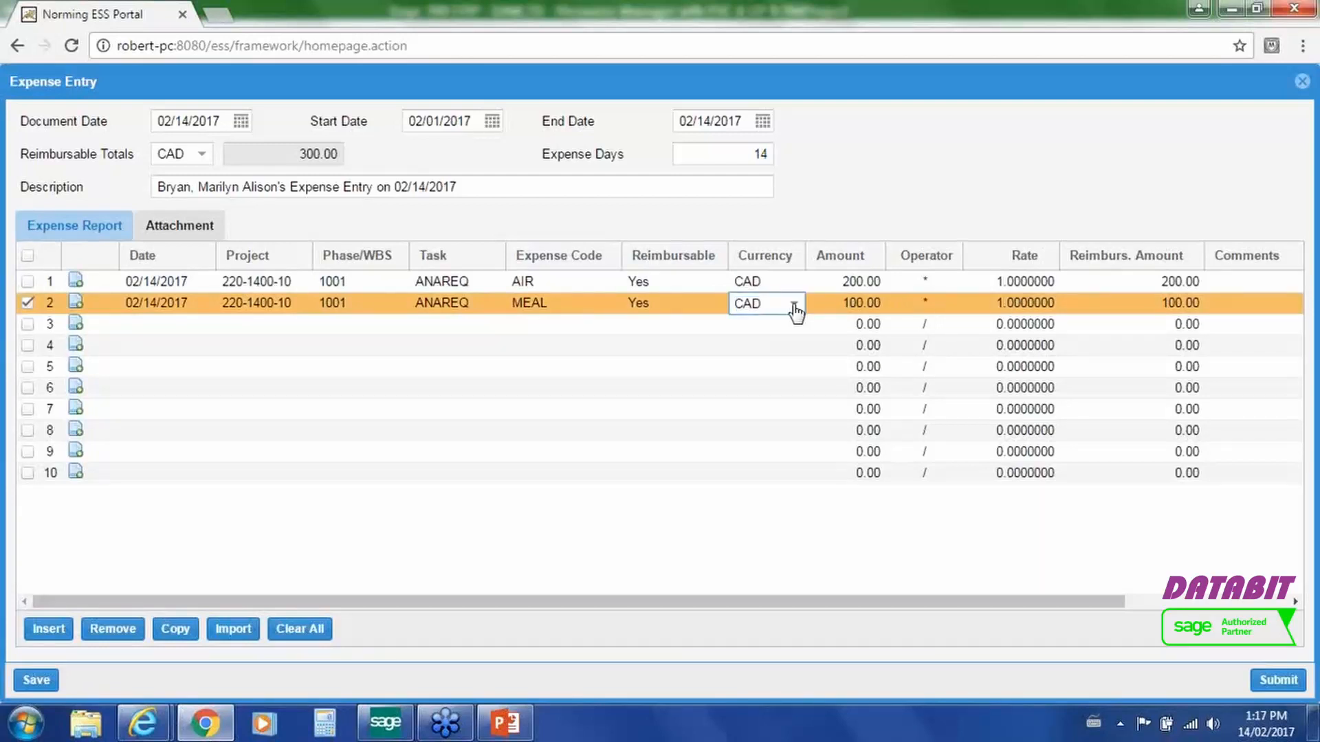
click(794, 309)
click(748, 354)
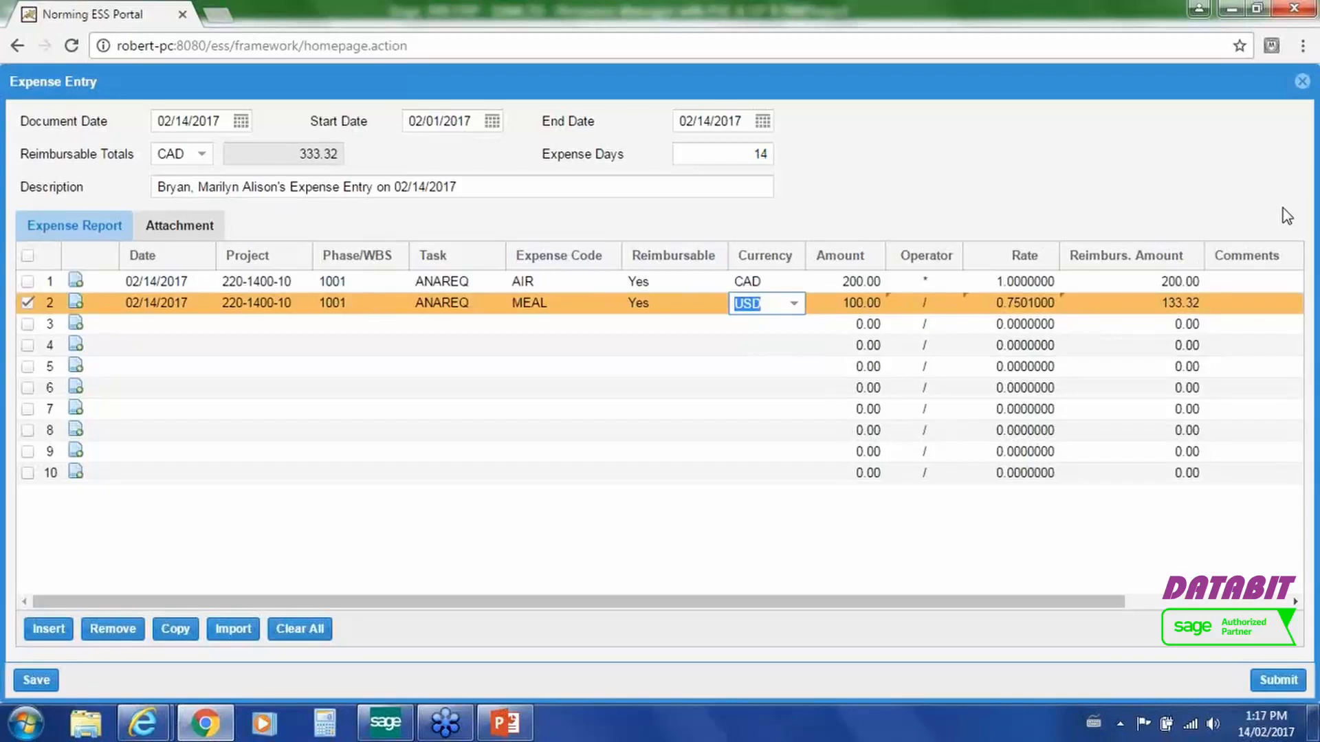
click(1268, 198)
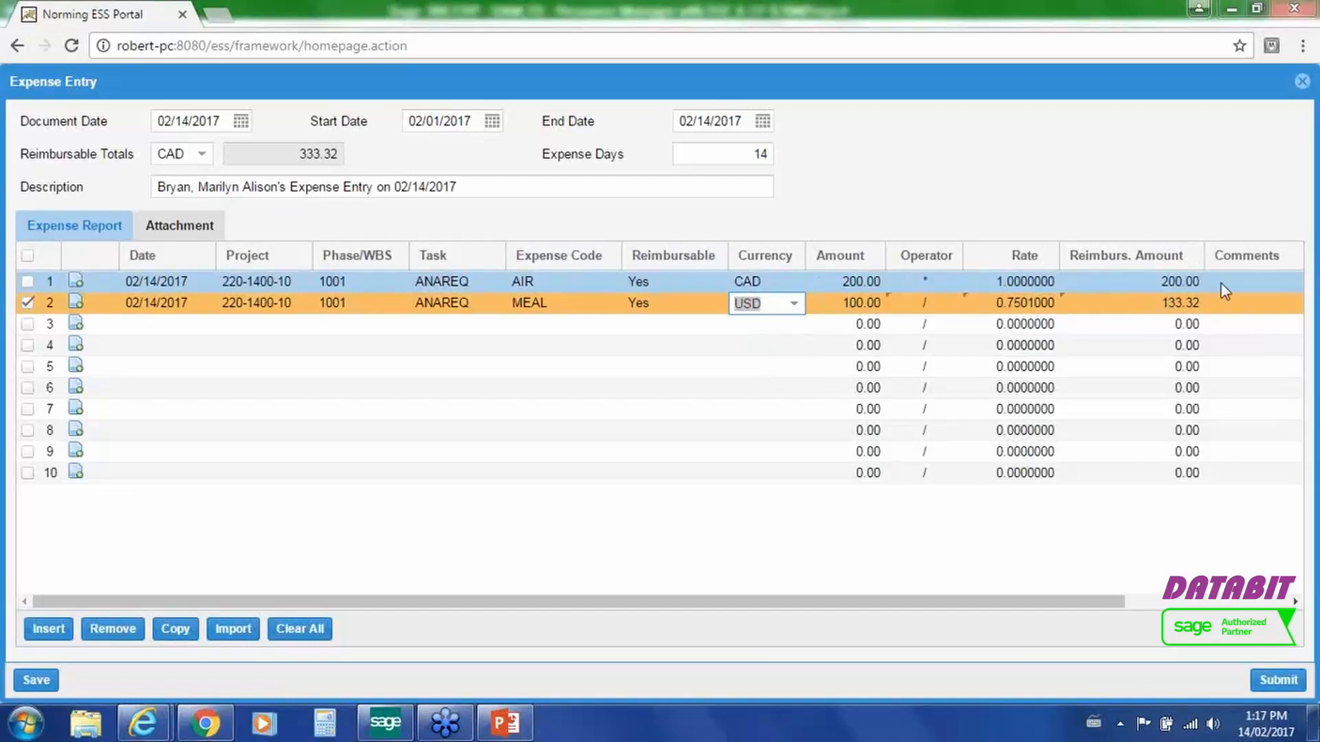
Step: Comment the AIR line 'Conference in Chicago' and the MEAL line 'RPM Italian'
click(1250, 283)
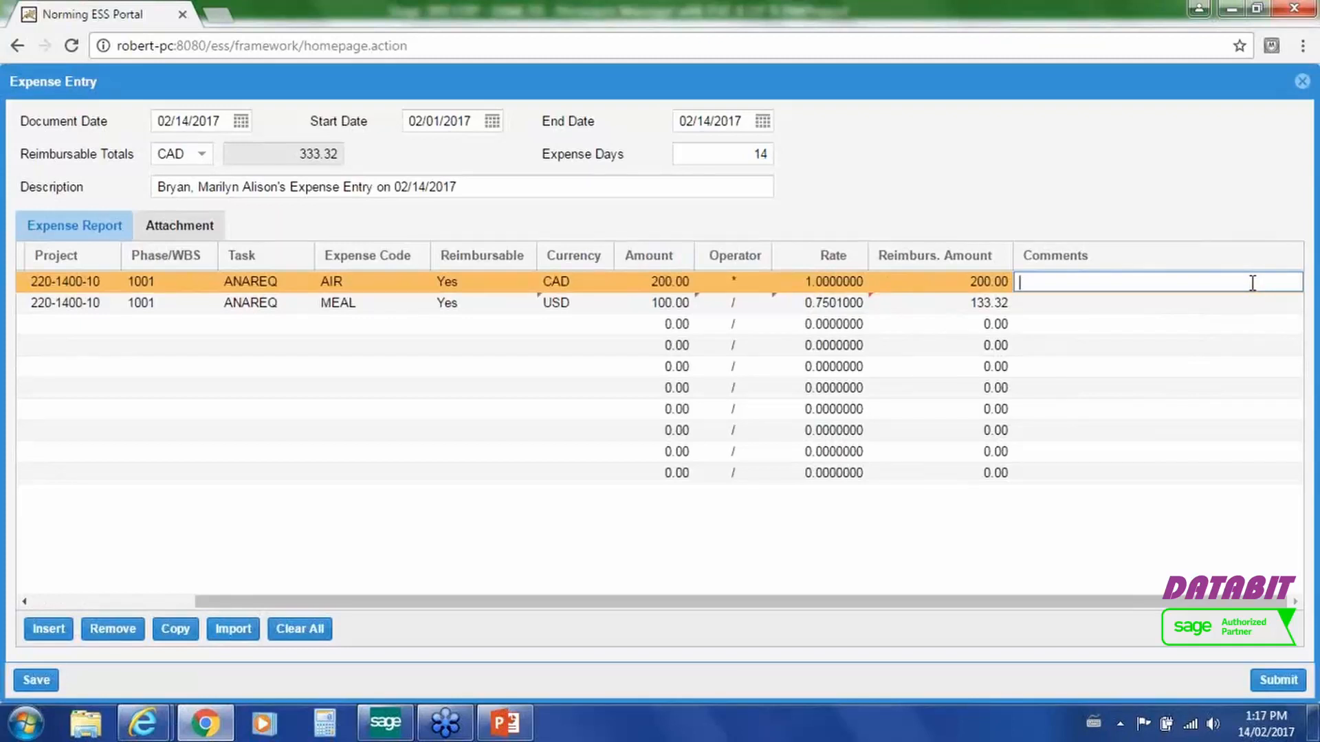
text(Conference in Chicago)
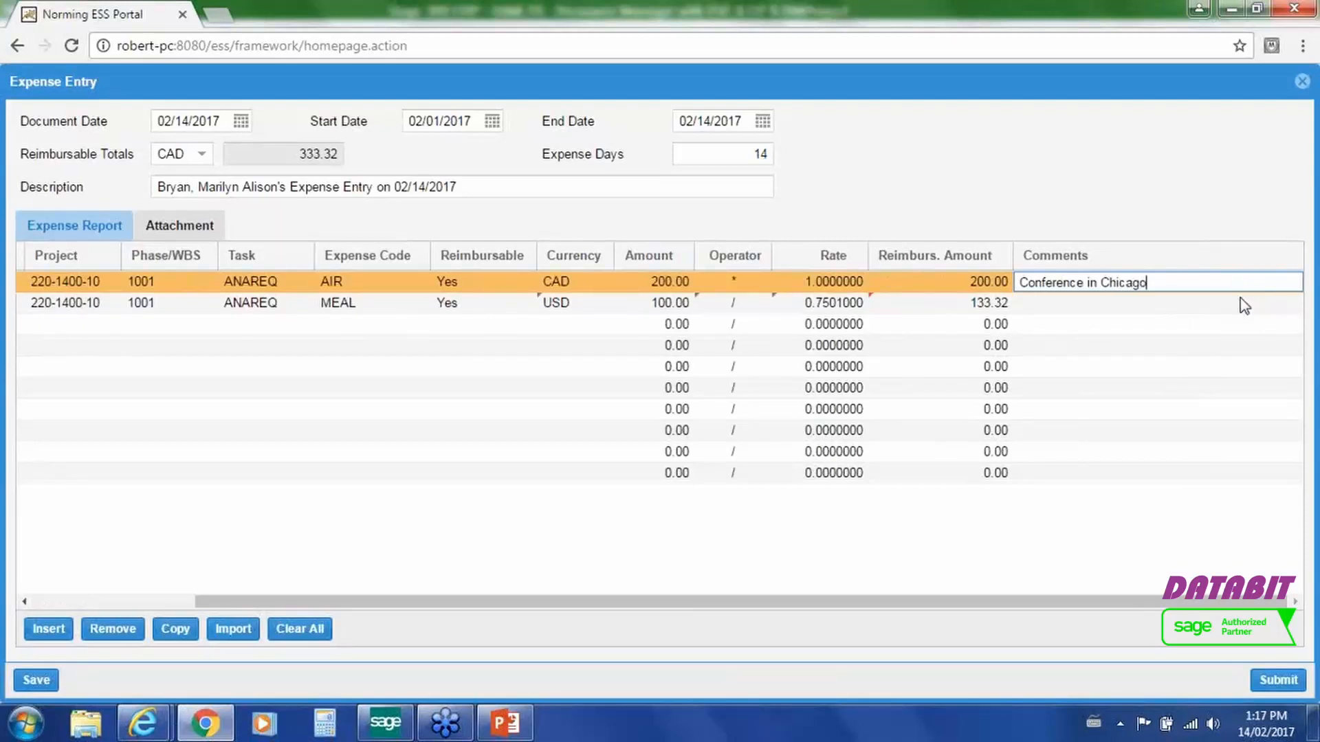
click(1241, 303)
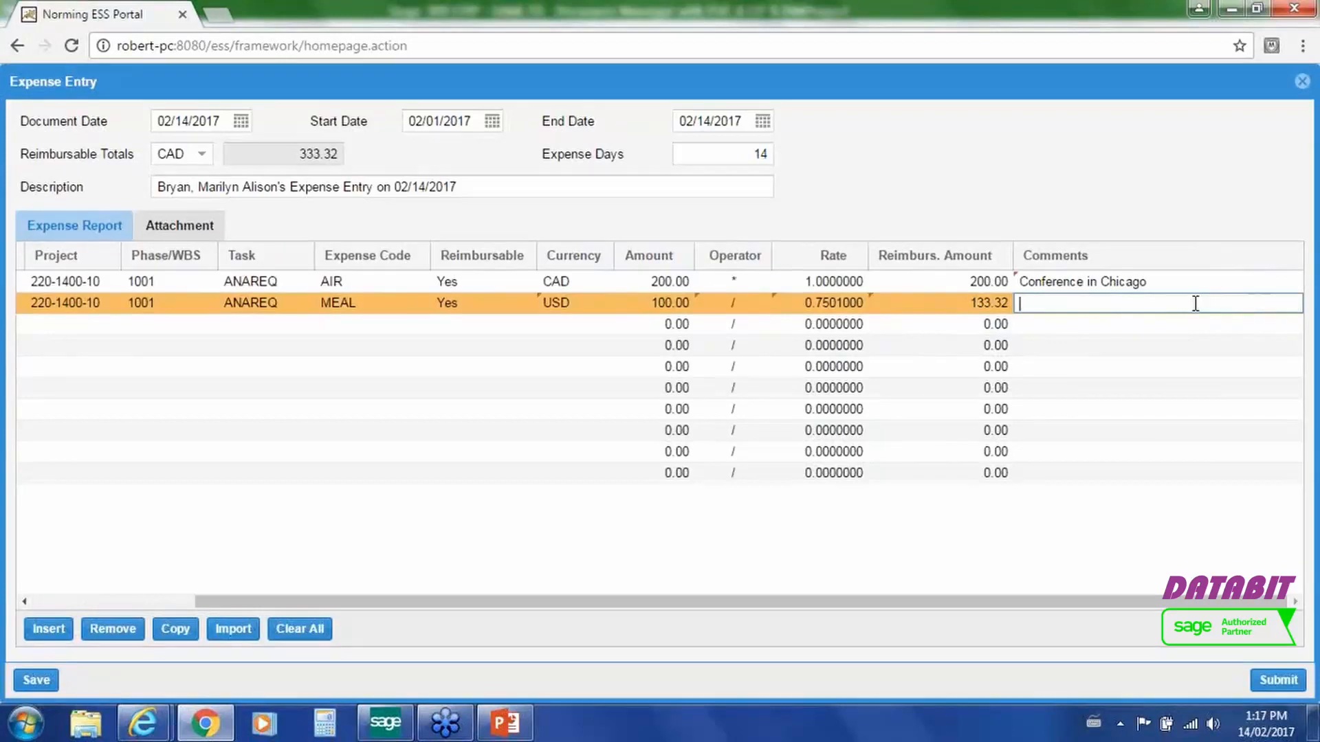
text(RPM Italian)
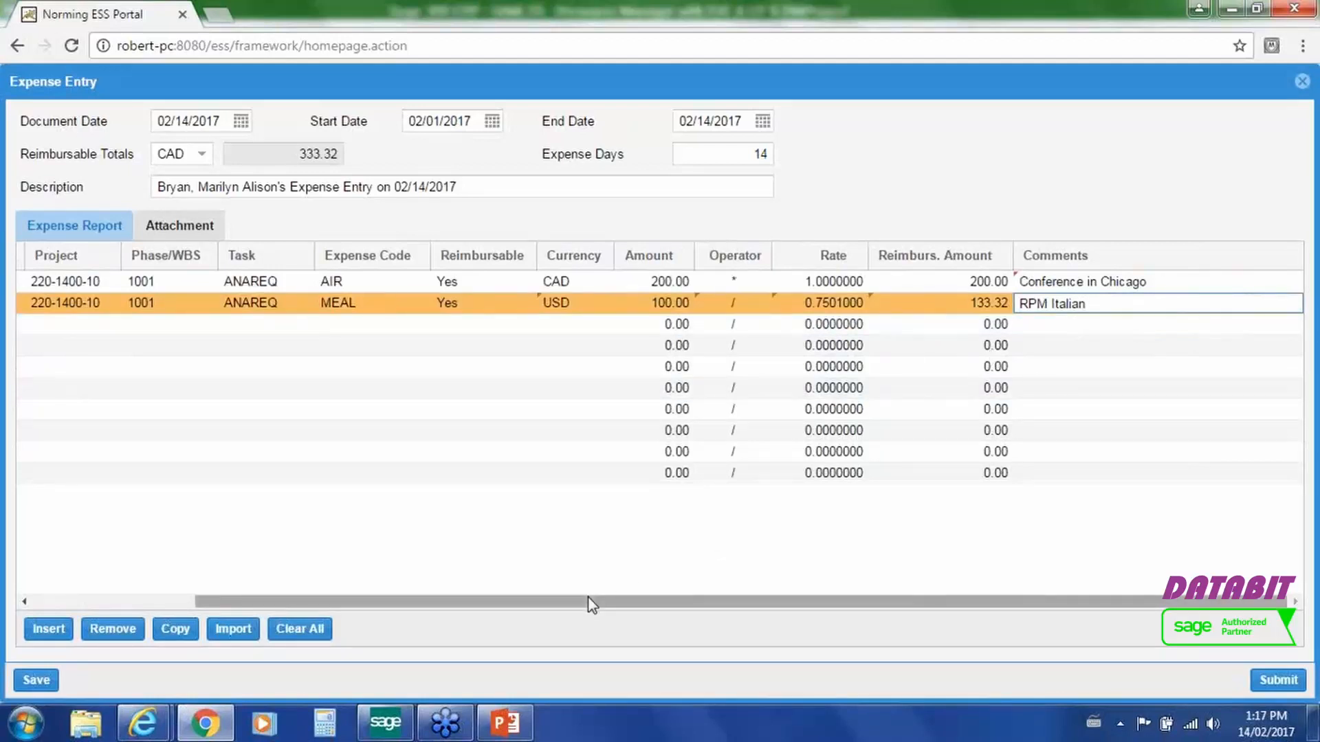
drag(590, 603, 378, 600)
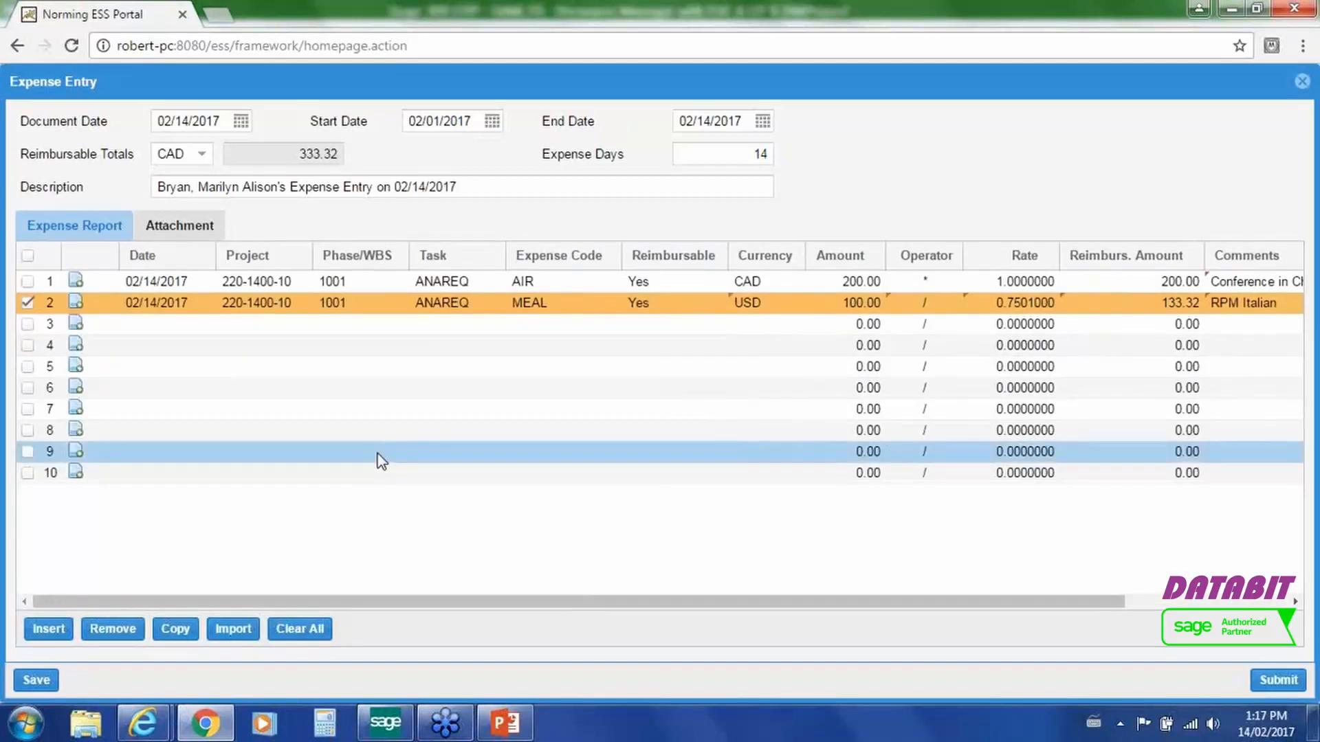
Step: Attach the Orchid EFT Processing 2014 Email Fact Sheet to the AIR line, noted 'Airfare Receipt'
click(27, 281)
click(27, 302)
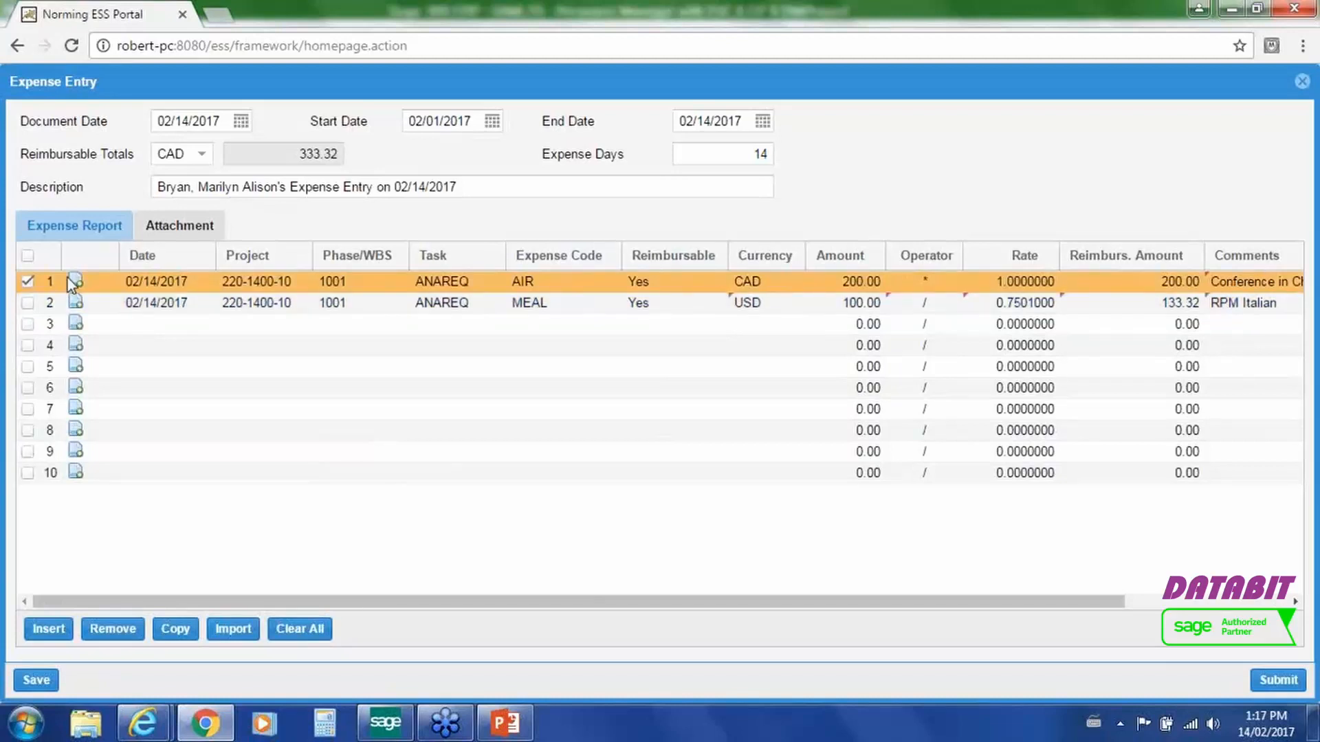
click(74, 282)
click(602, 343)
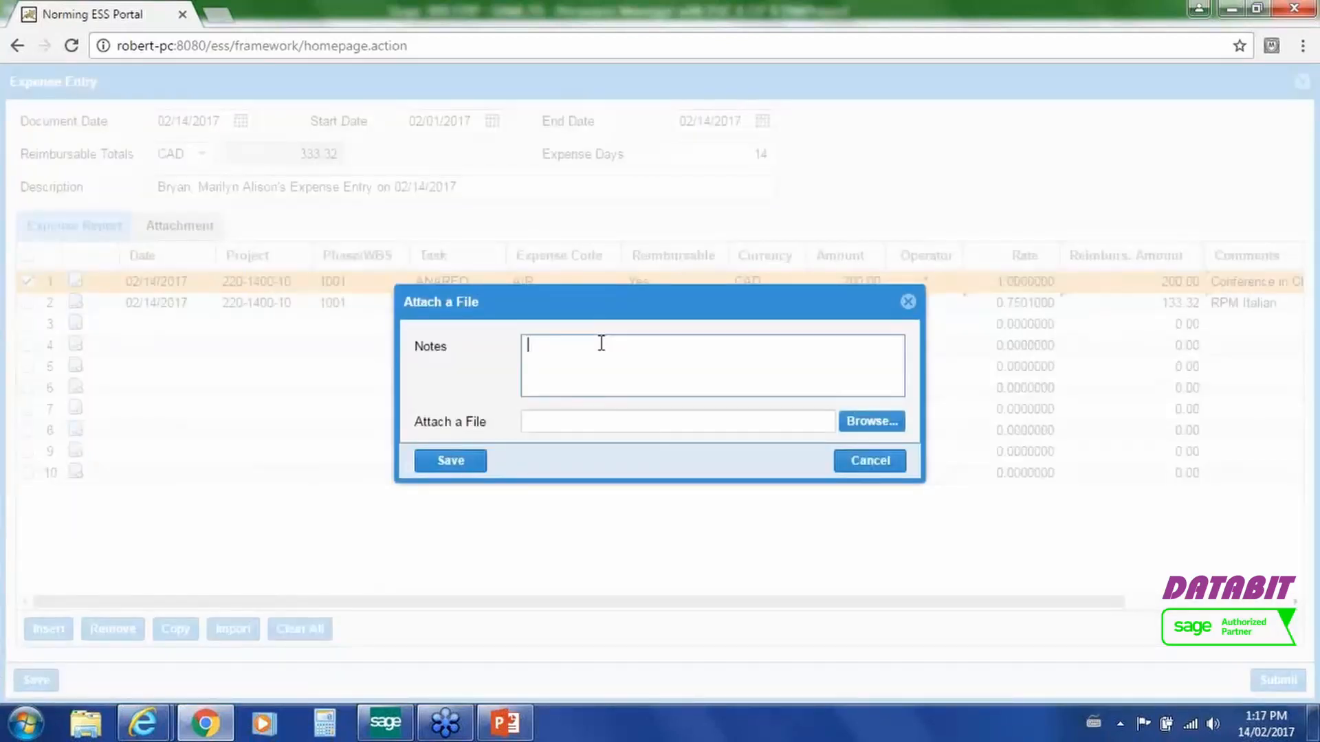
text(Airfare Receiptr)
key(BackSpace)
click(882, 424)
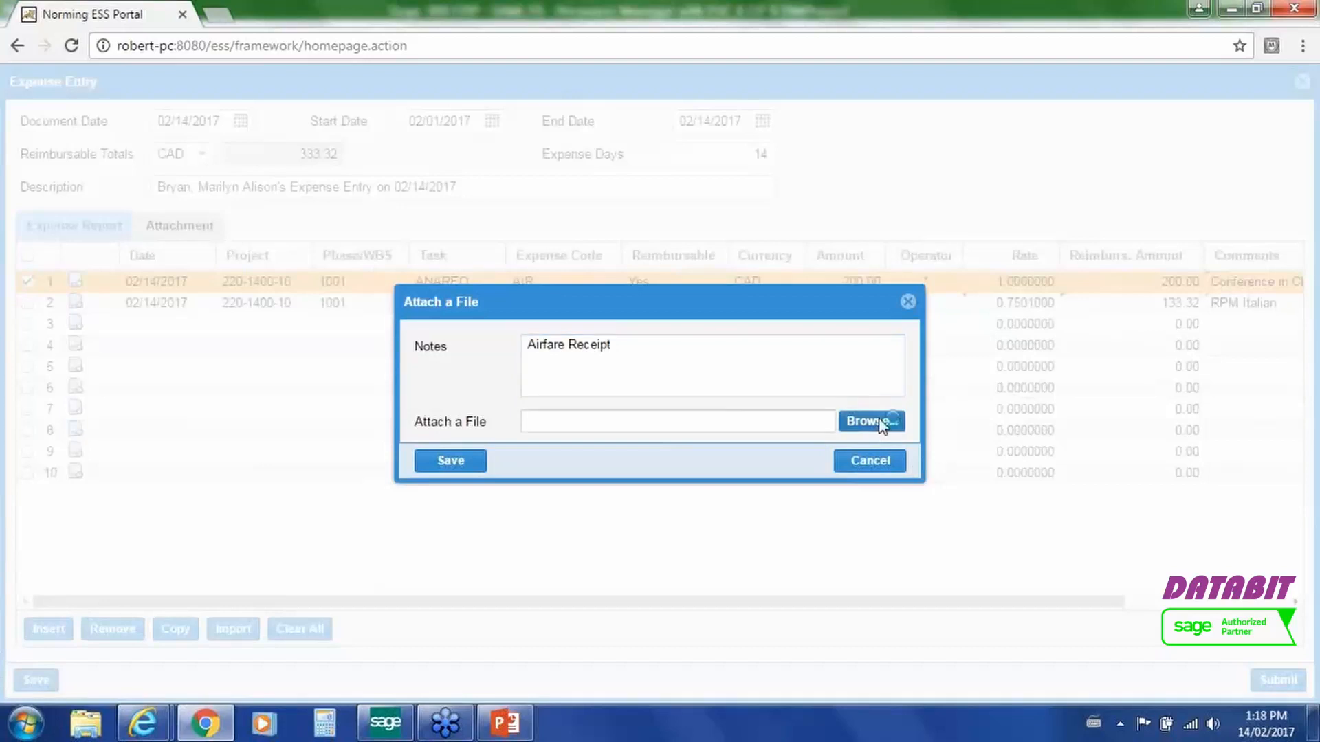
click(660, 426)
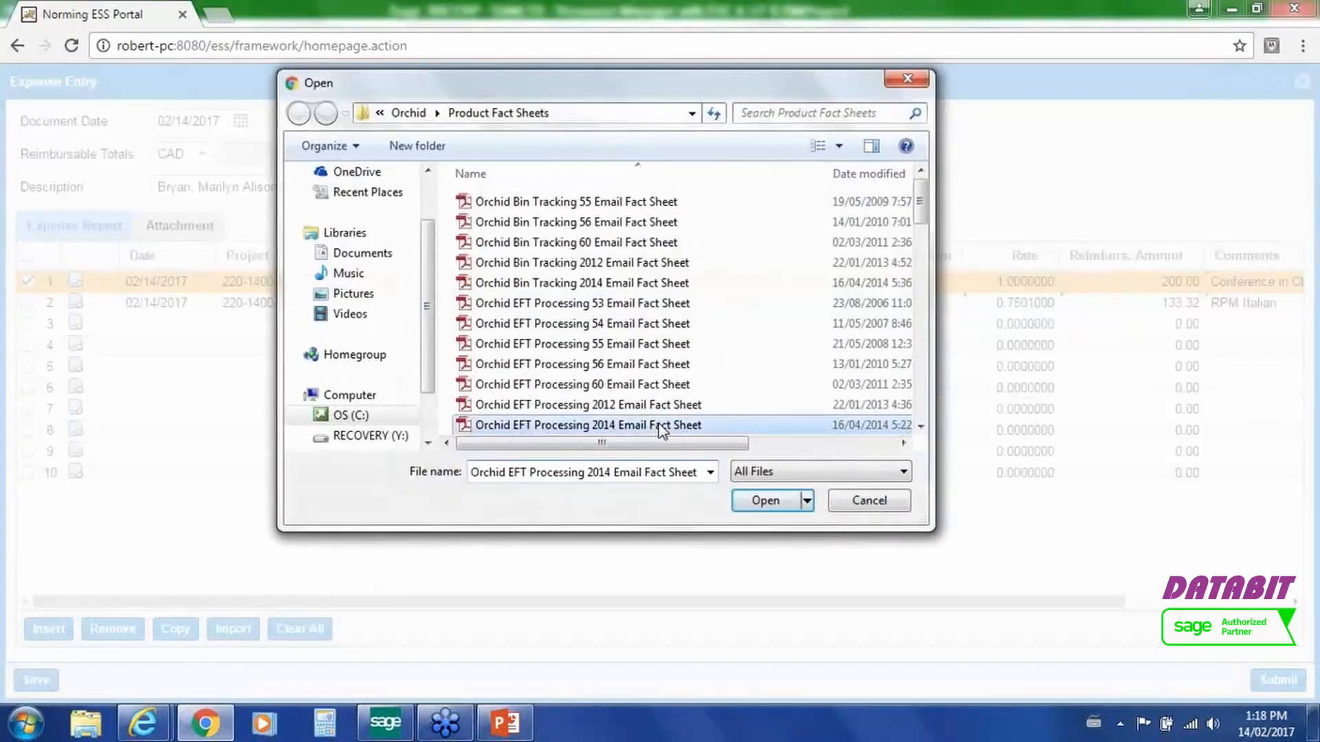
double_click(660, 427)
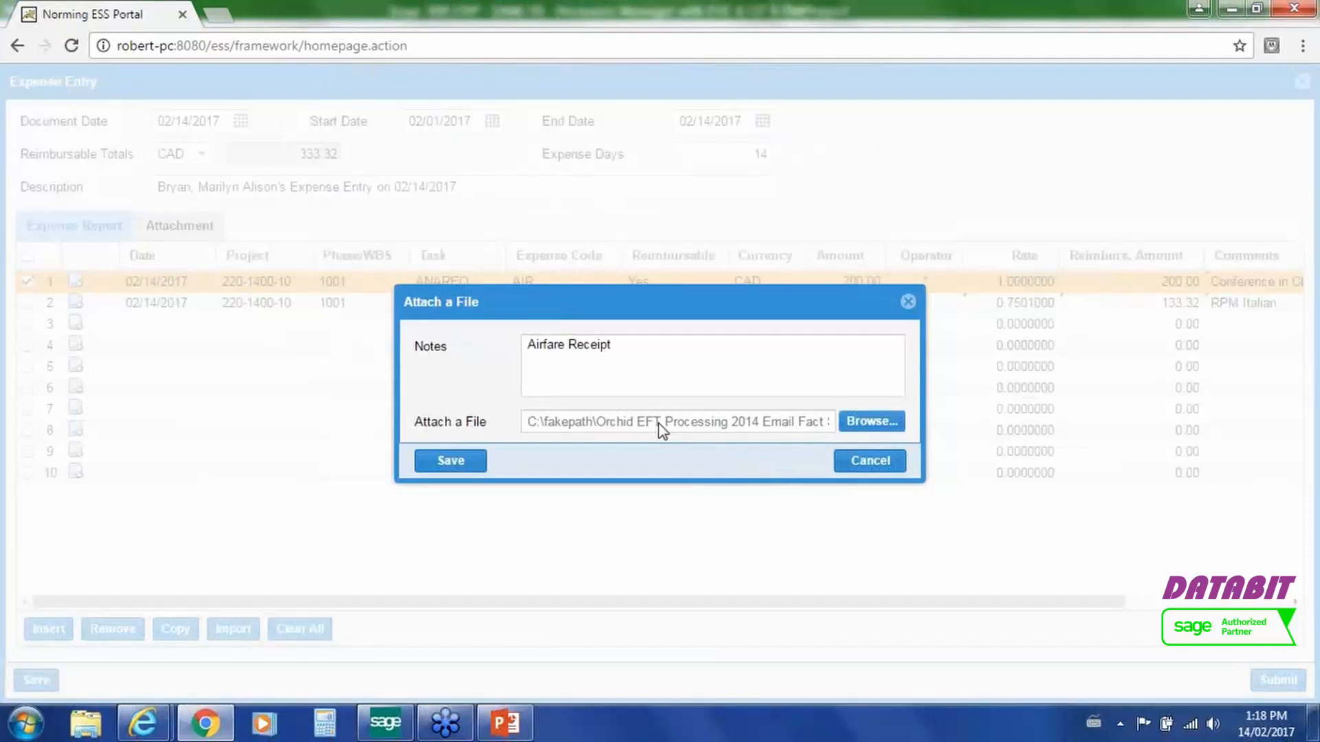
click(450, 462)
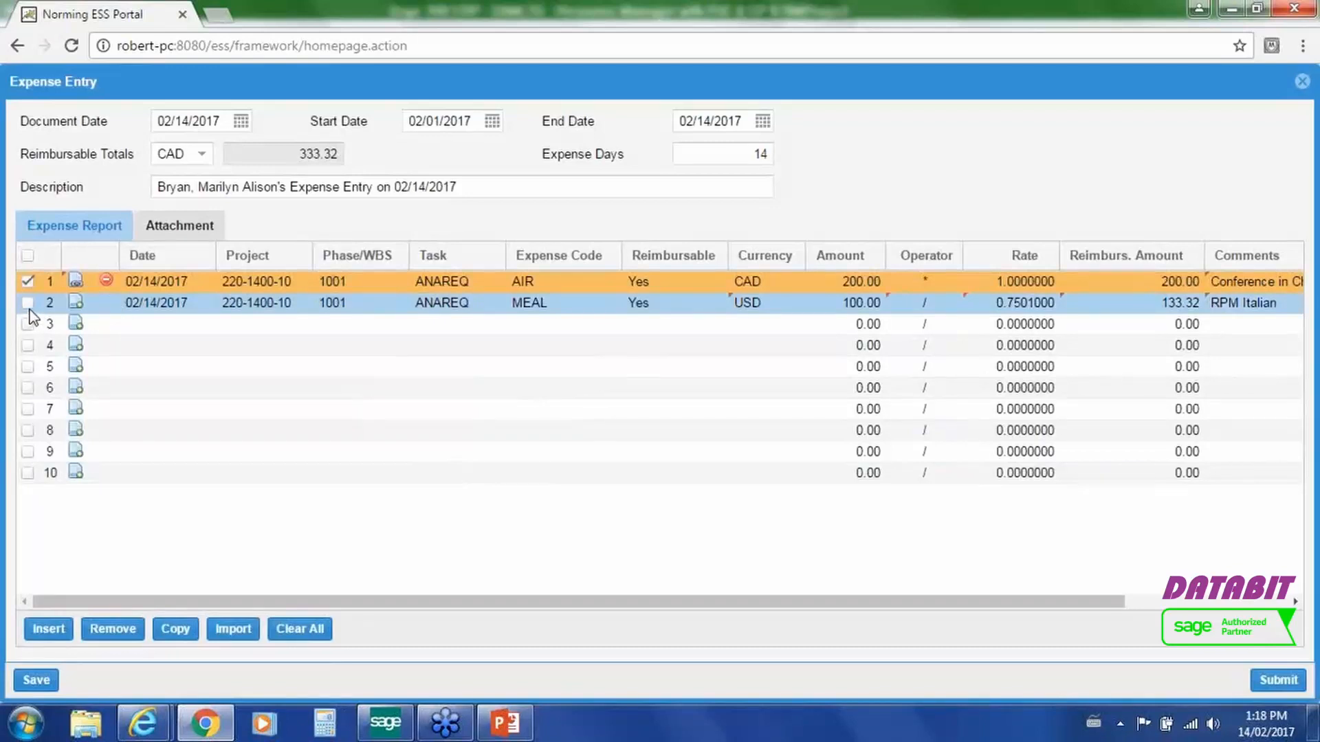
Step: Attach the Orchid Bin Tracking 2014 Email Fact Sheet to the MEAL line as 'Meal Receipt', then save
click(77, 307)
click(544, 352)
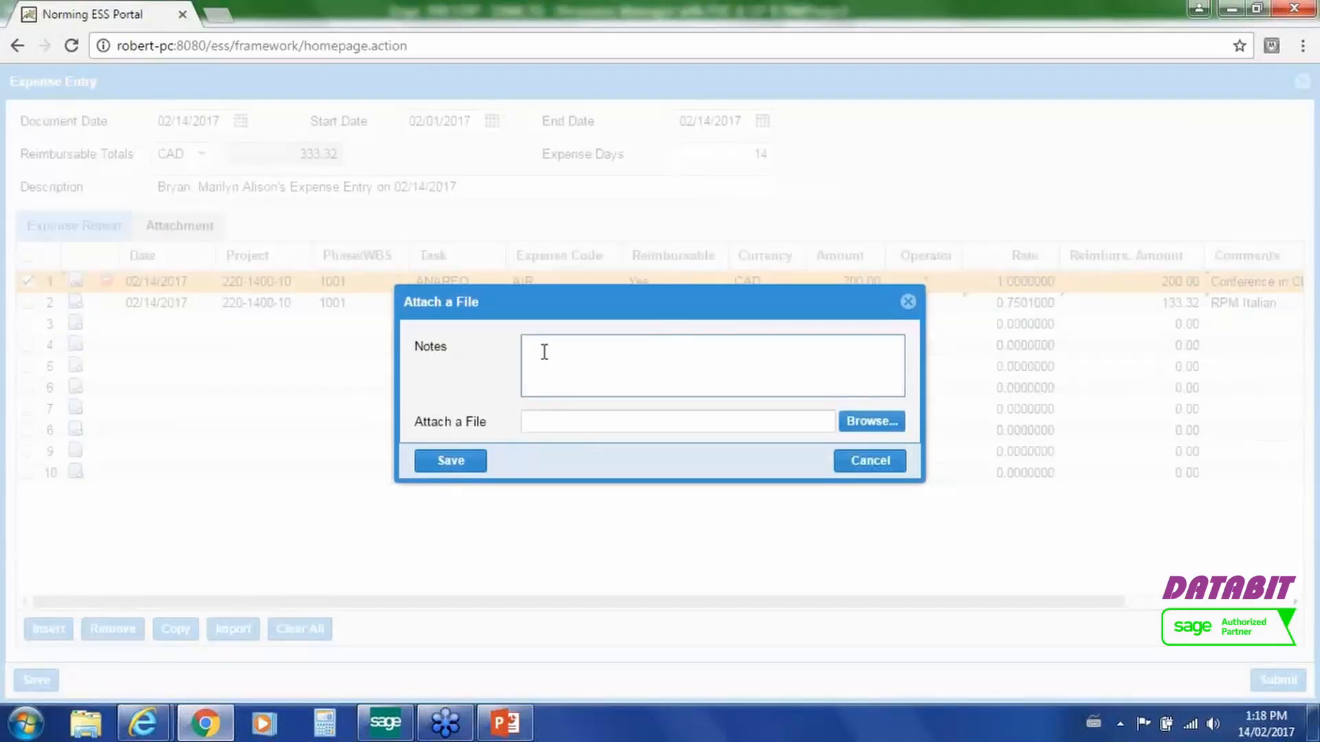
text(Meal Receipt)
click(858, 426)
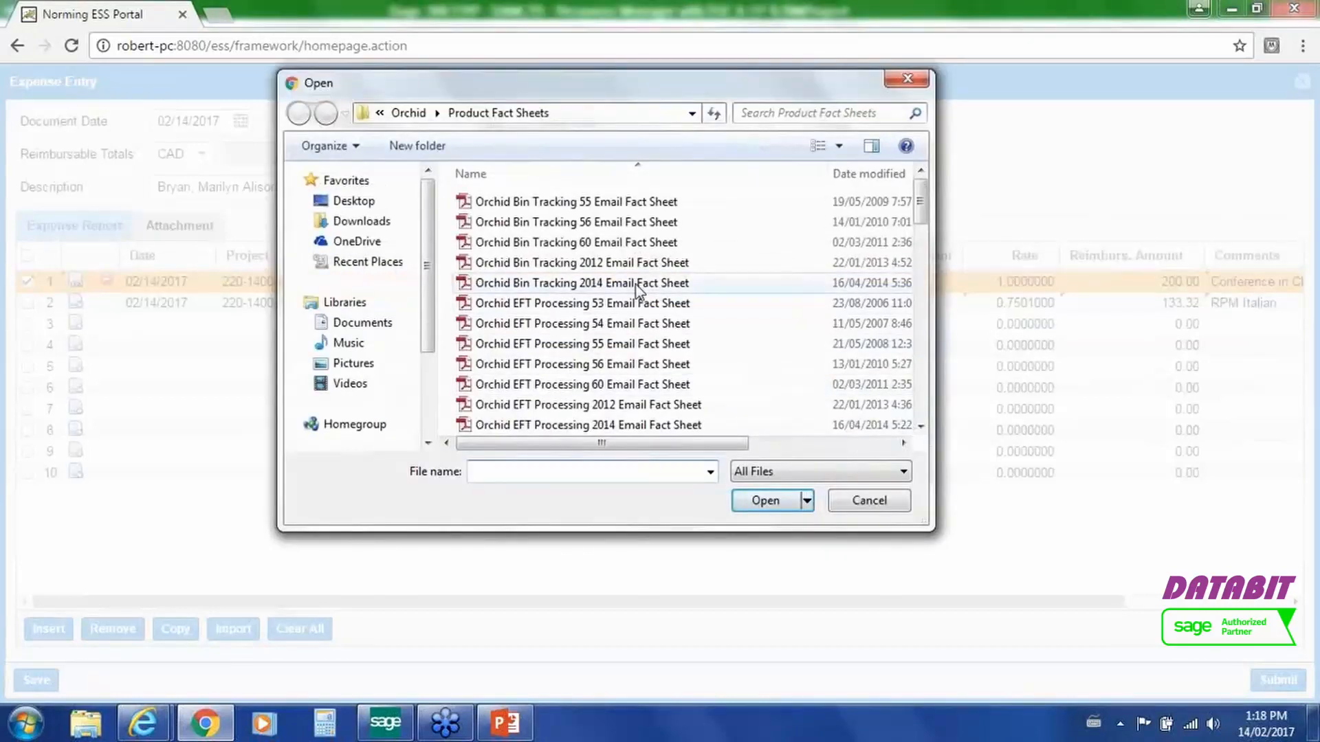
double_click(636, 281)
click(442, 461)
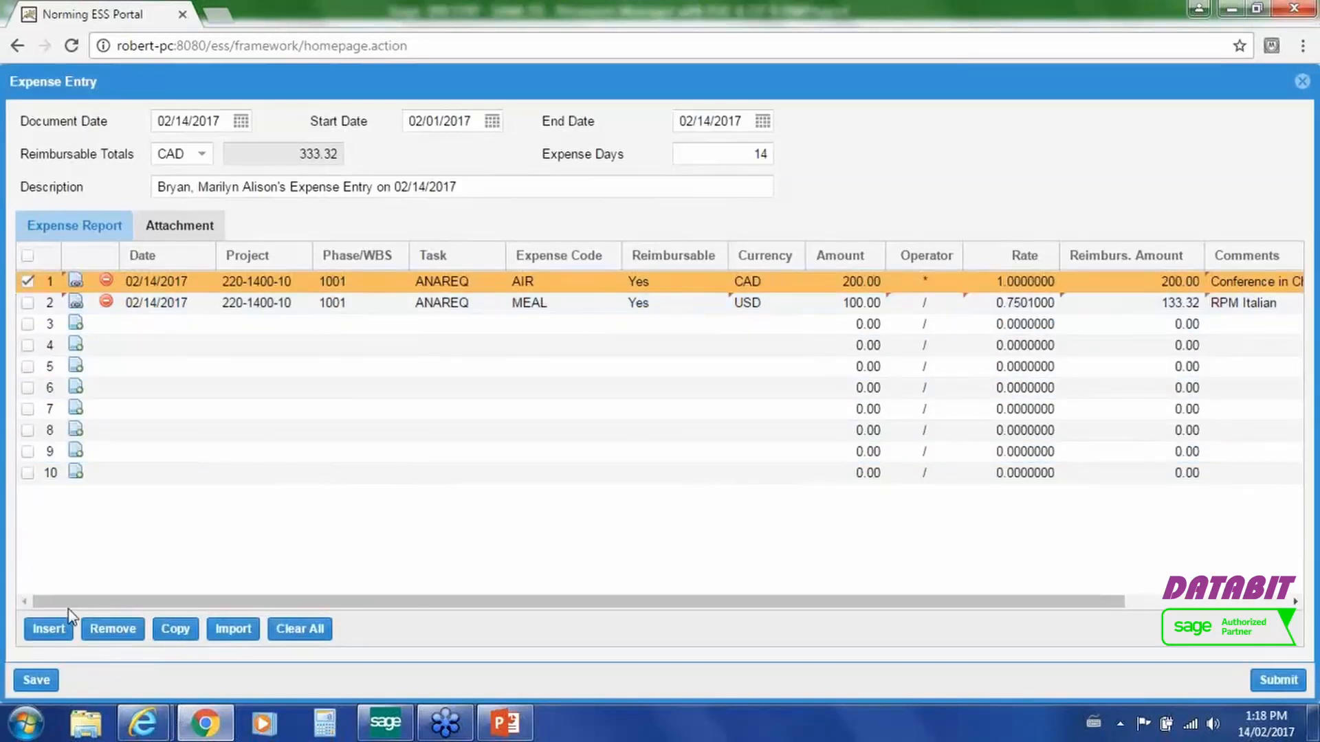
click(42, 677)
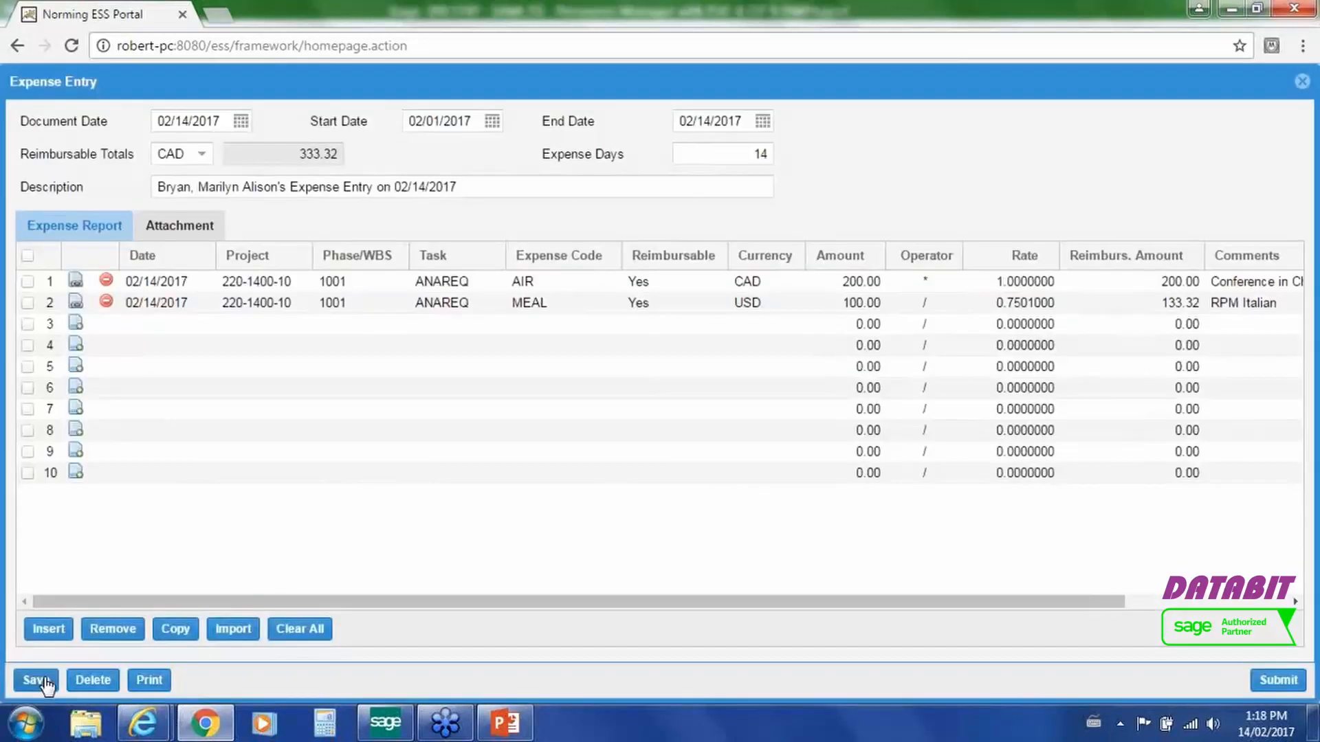
click(1277, 683)
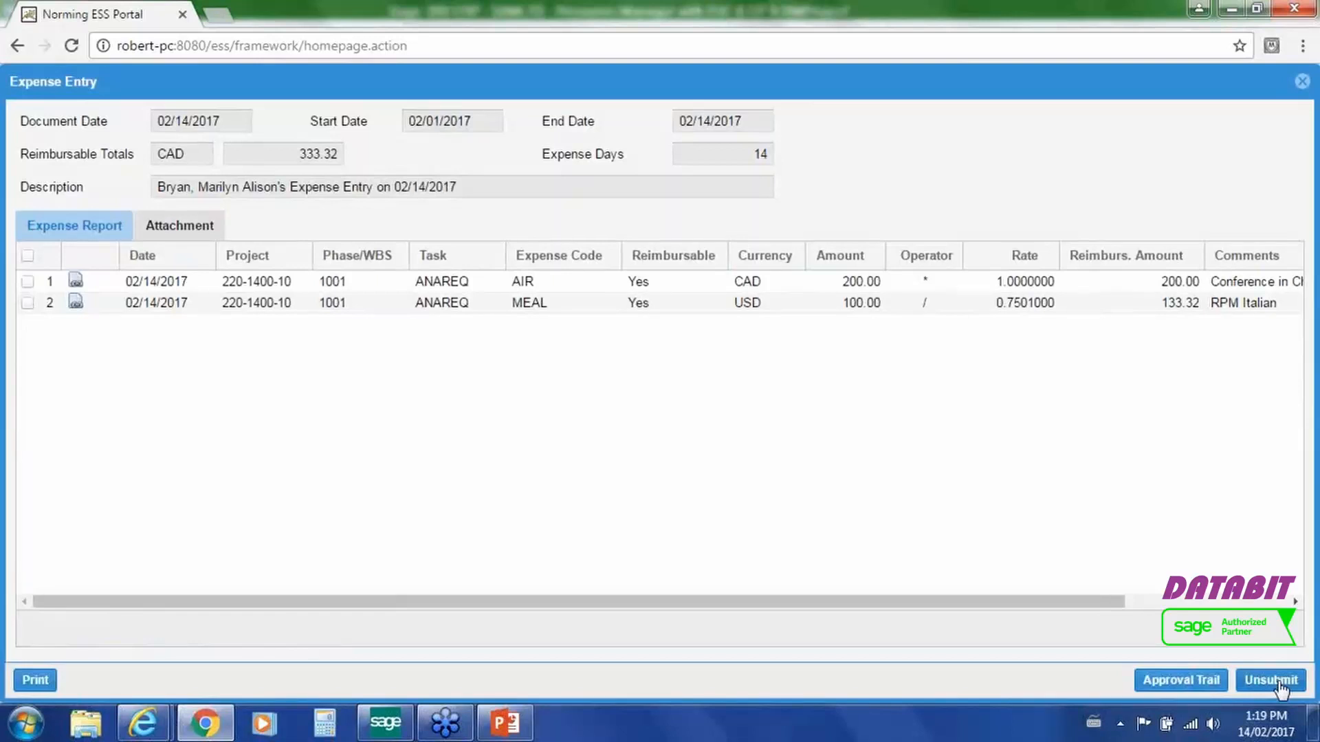
click(1184, 683)
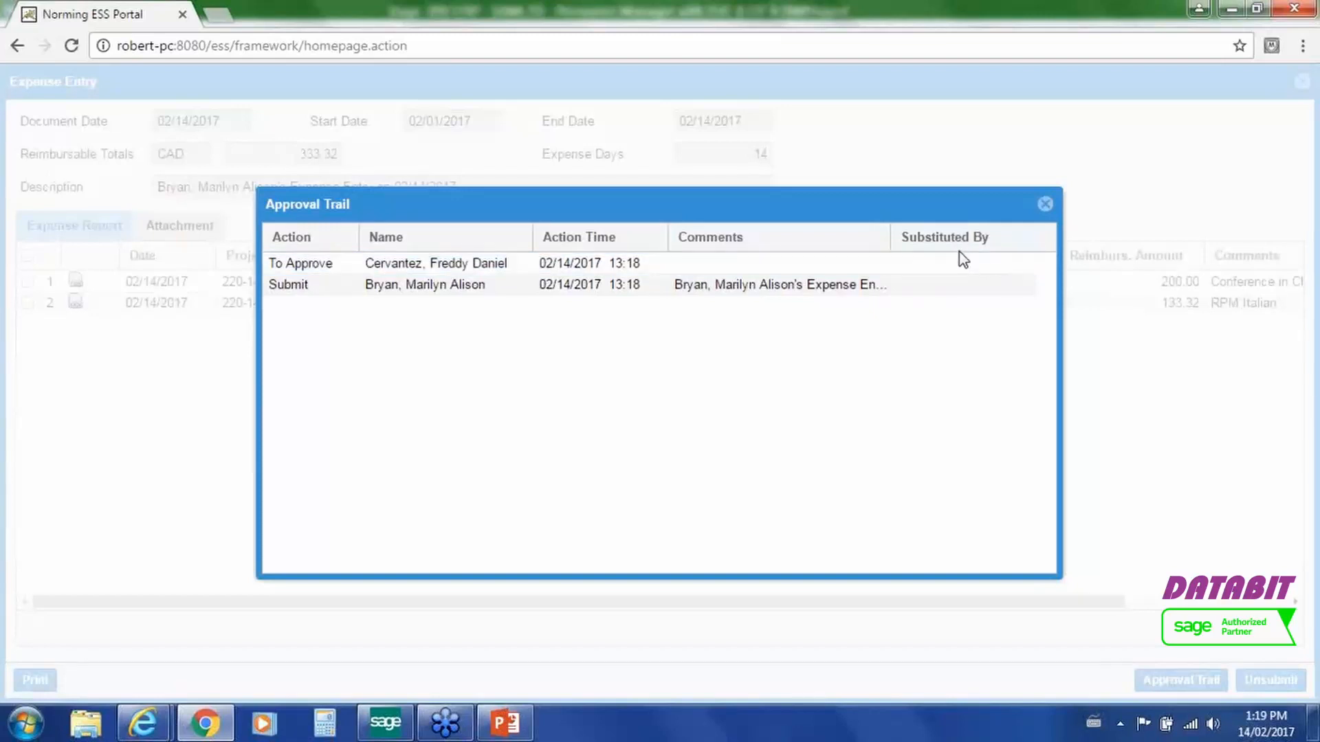
click(1045, 205)
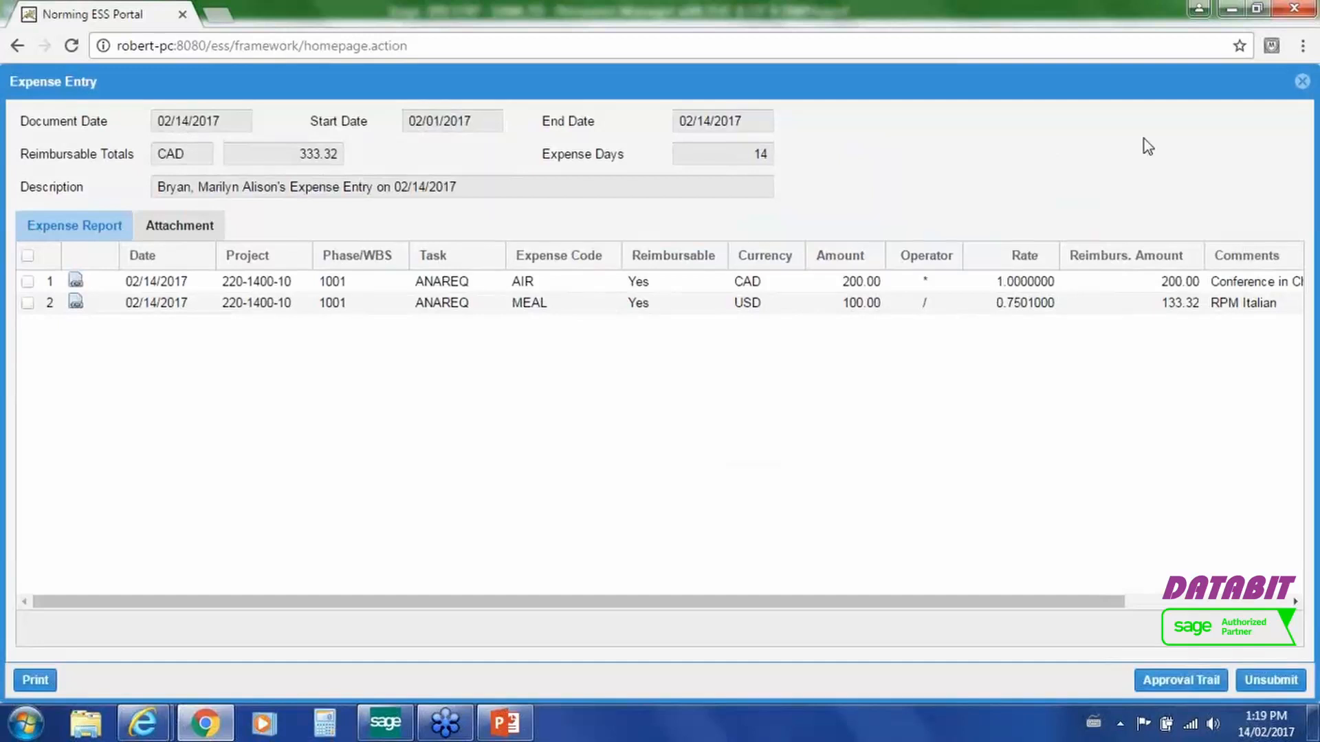
Step: Close the expense entry, return home, and start adding a substitute employee
click(1301, 81)
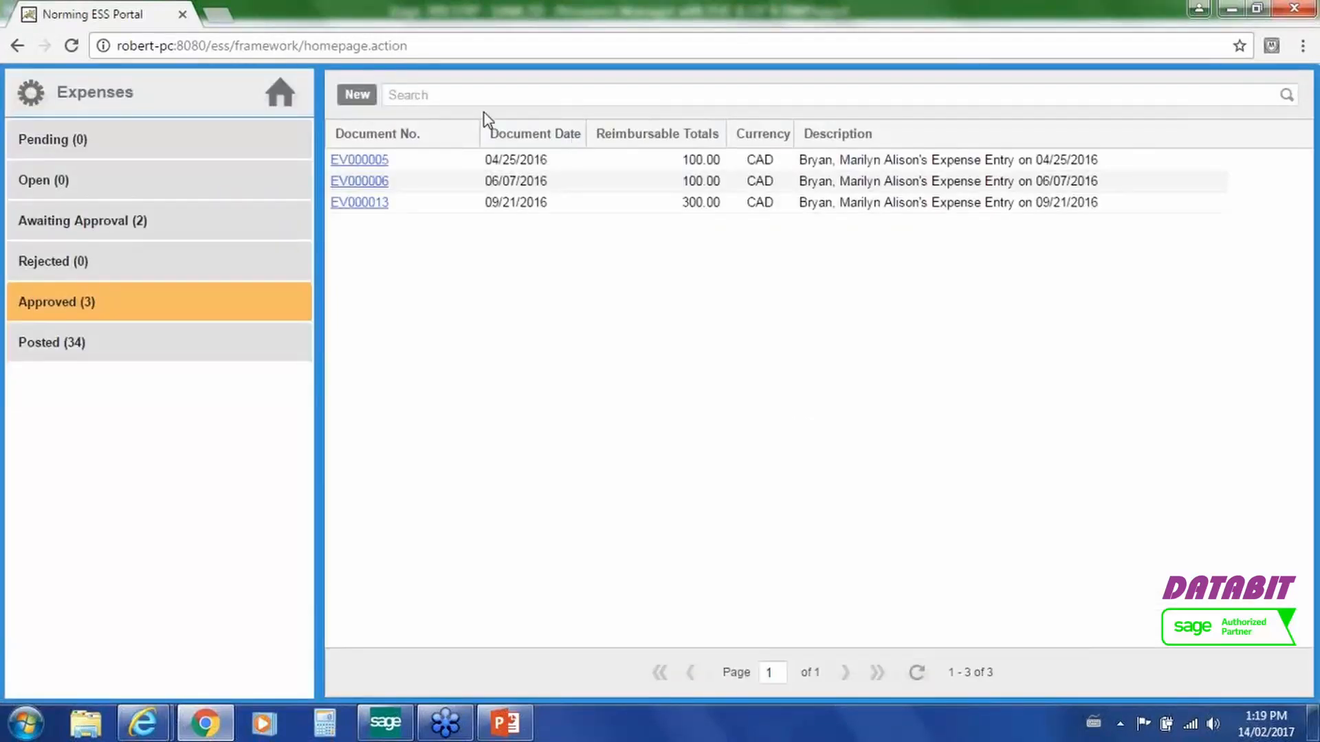
click(280, 93)
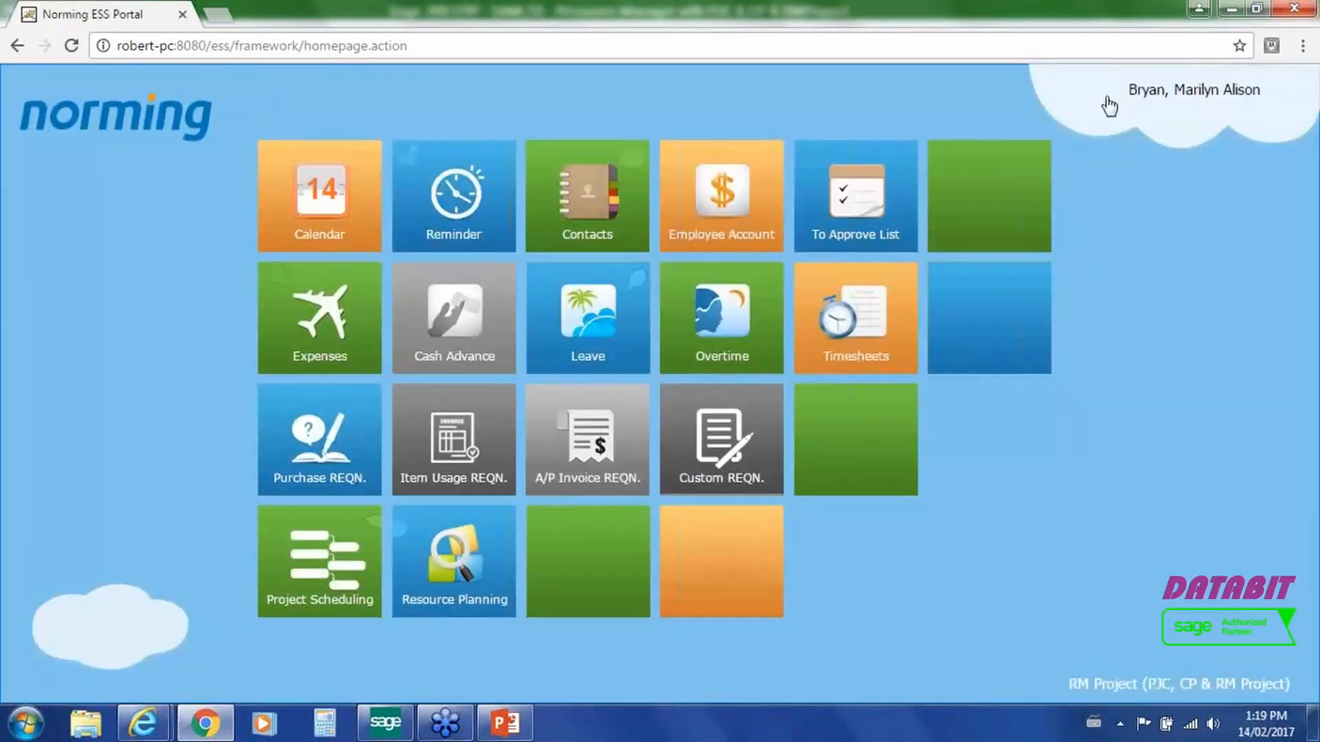
click(1141, 93)
click(1159, 277)
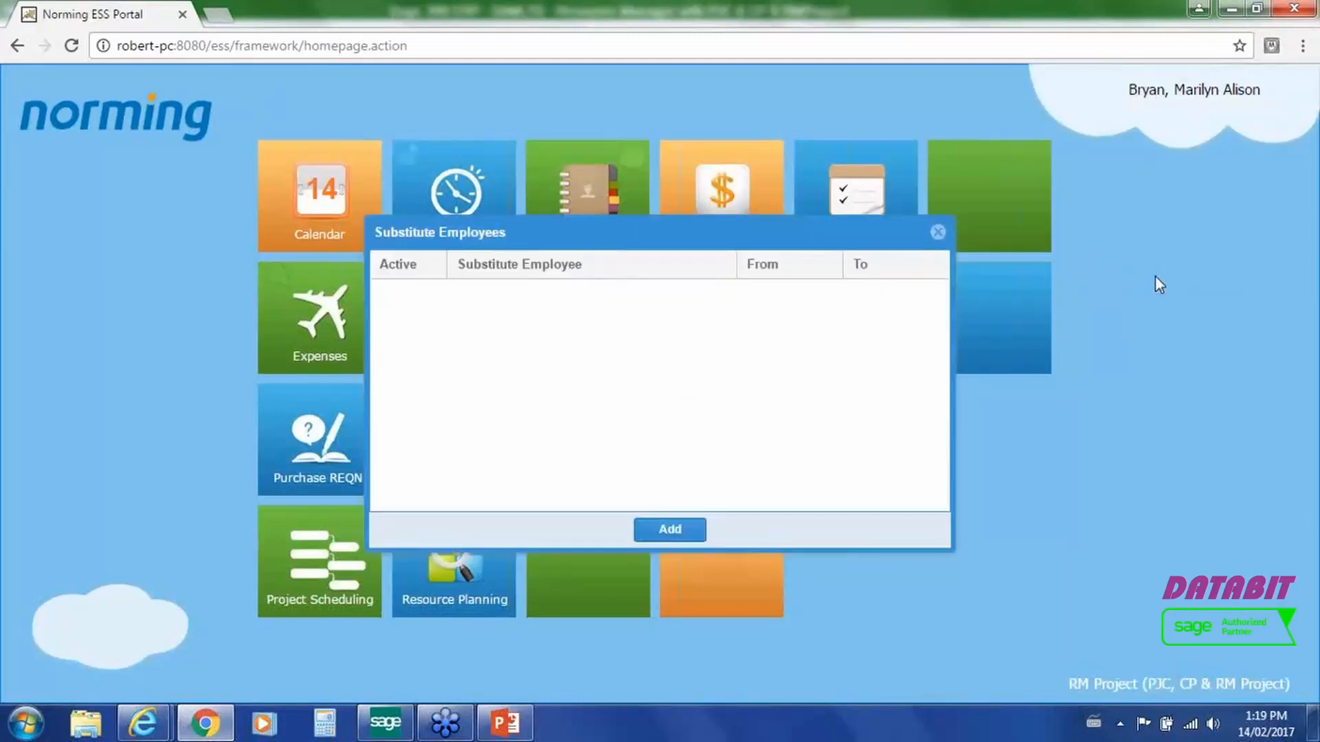
click(653, 534)
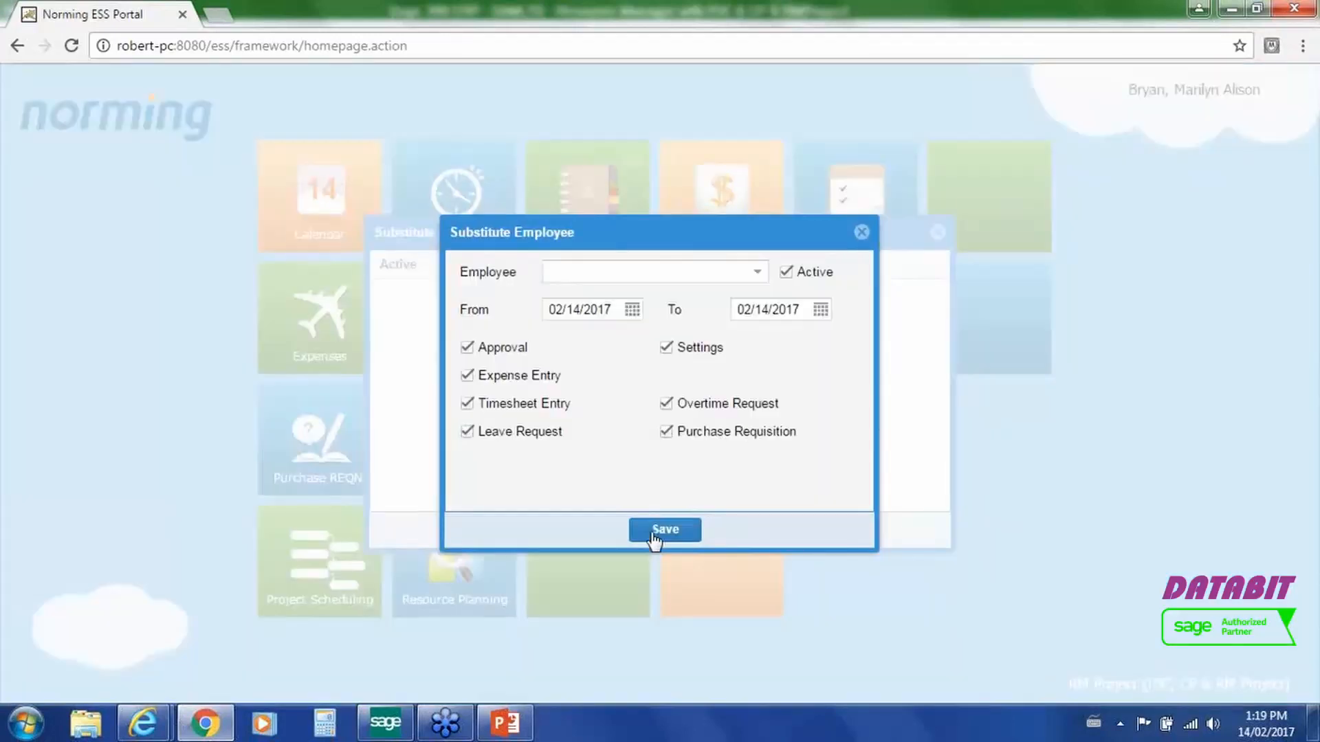
Step: Set the substitute end date to 02/21/2017, then discard the form without saving
click(821, 311)
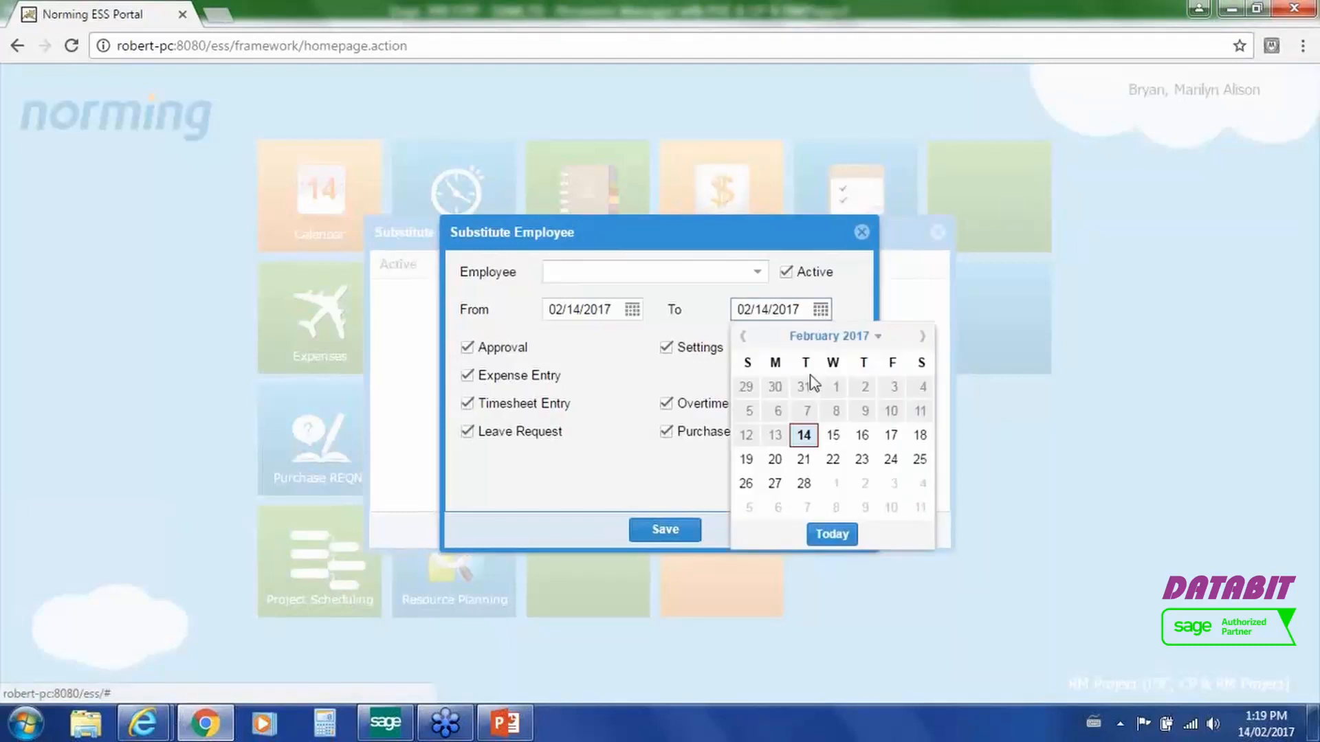
click(804, 460)
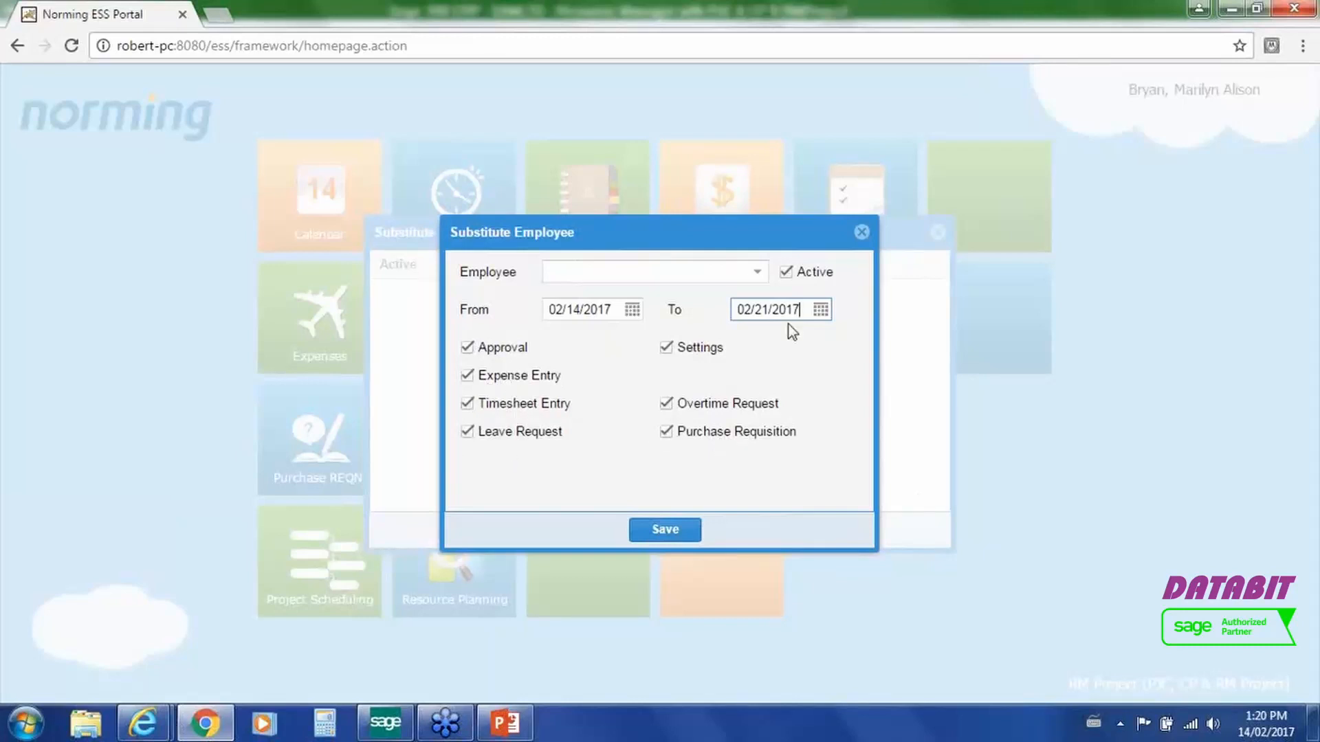
click(862, 232)
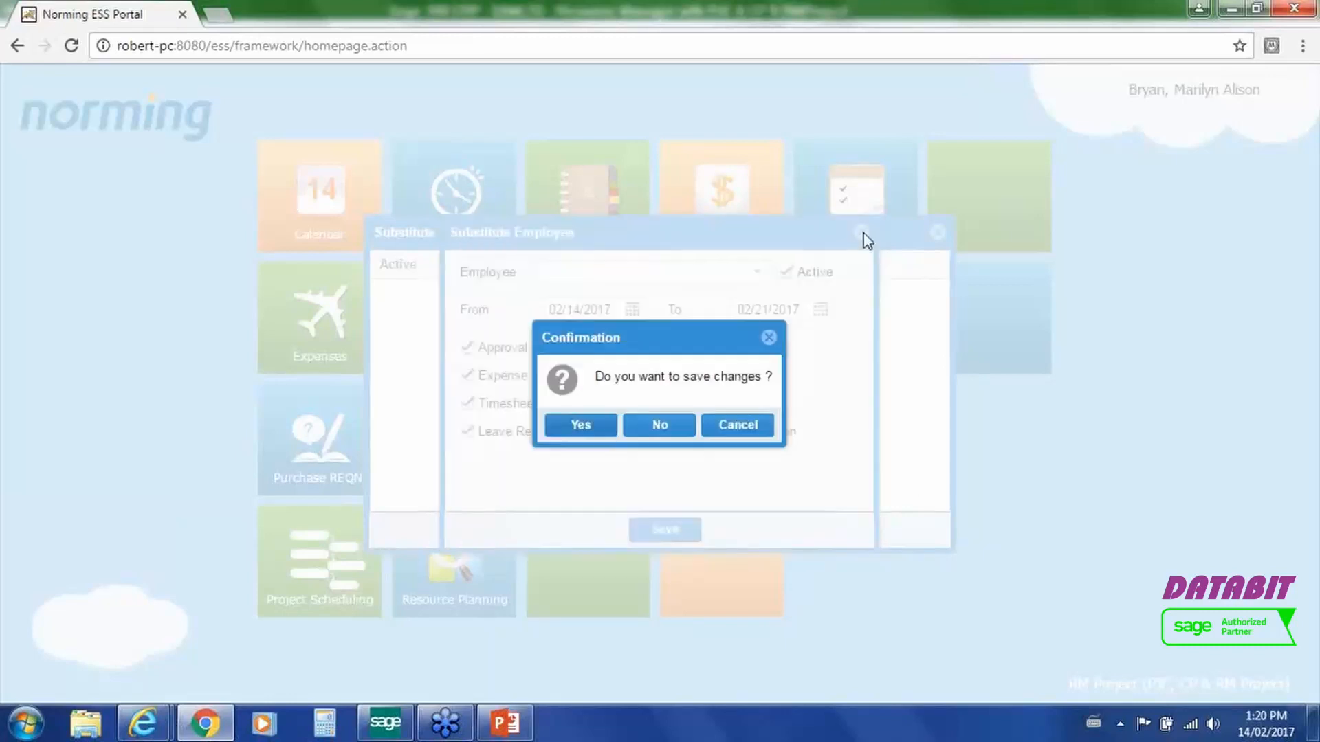
click(671, 426)
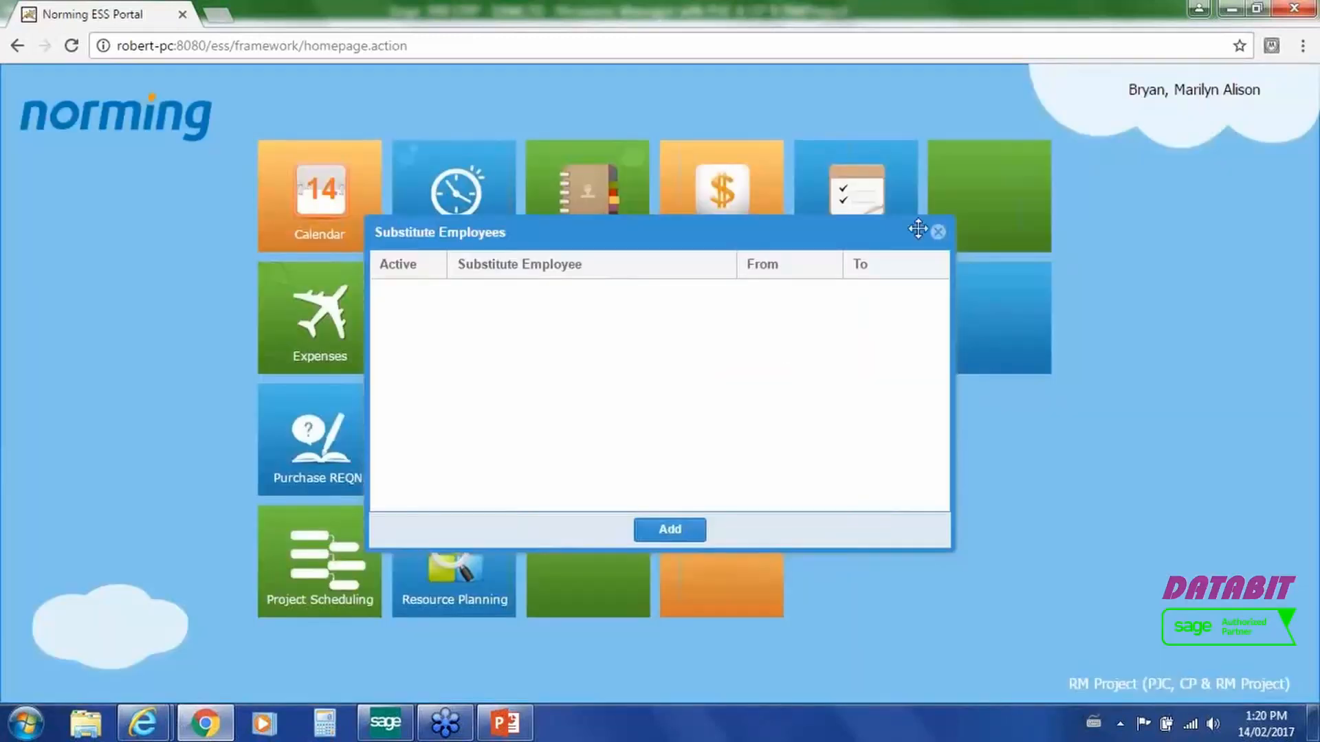
click(939, 234)
click(1155, 93)
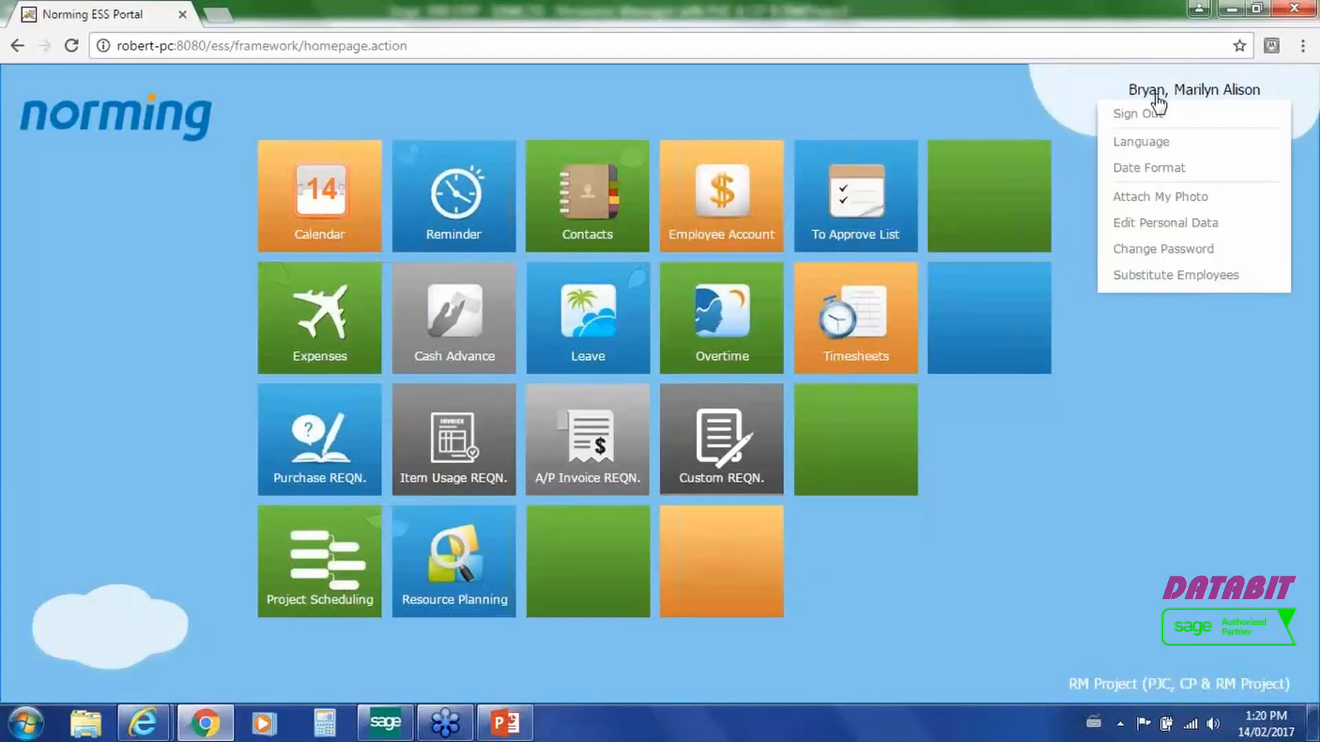
mouse_move(1147, 146)
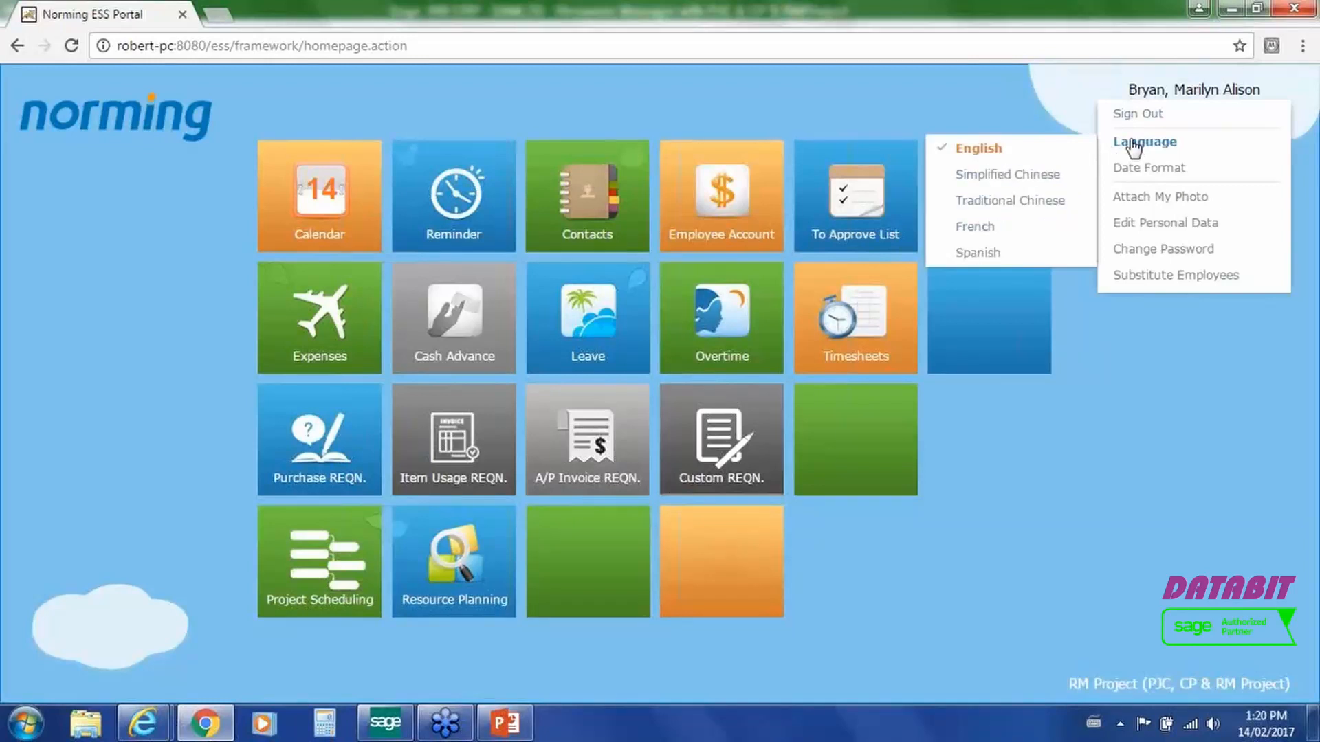
Step: Sign out, then sign in with the approver's user ID to the RM Project entity
click(1136, 115)
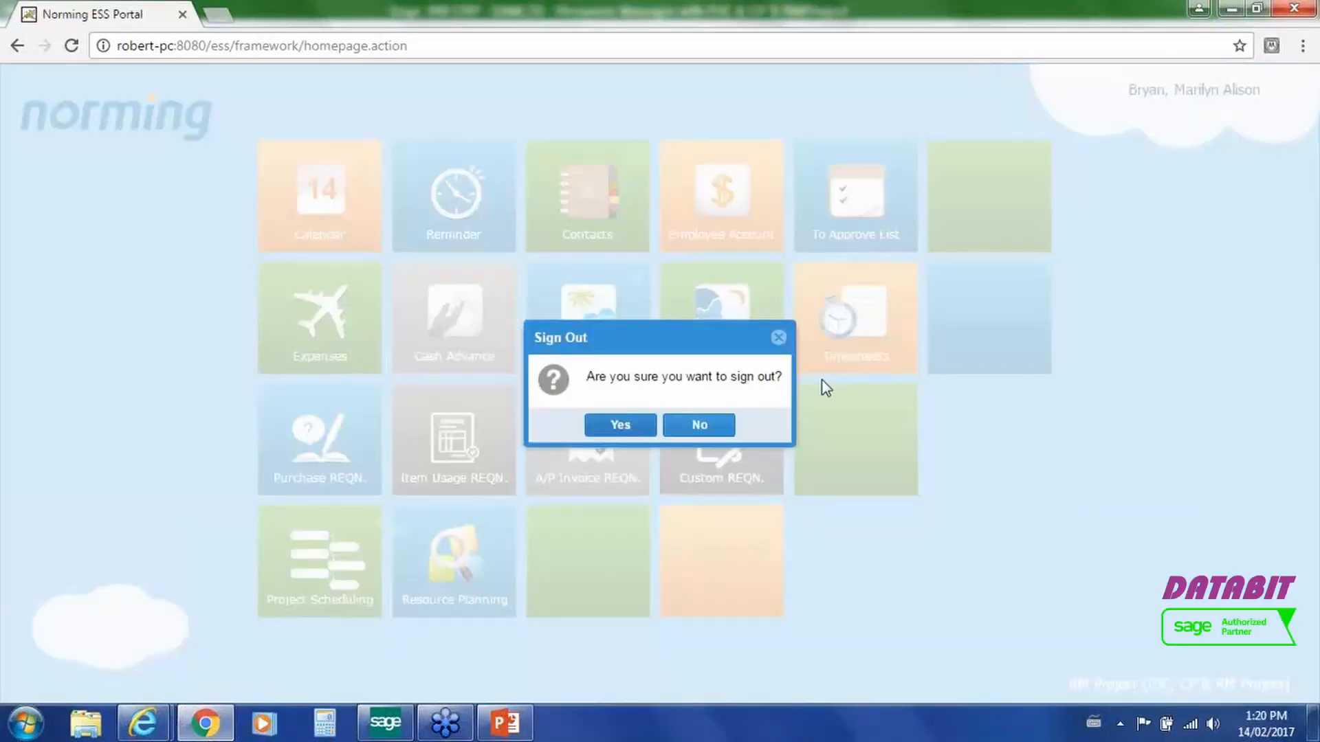
click(626, 428)
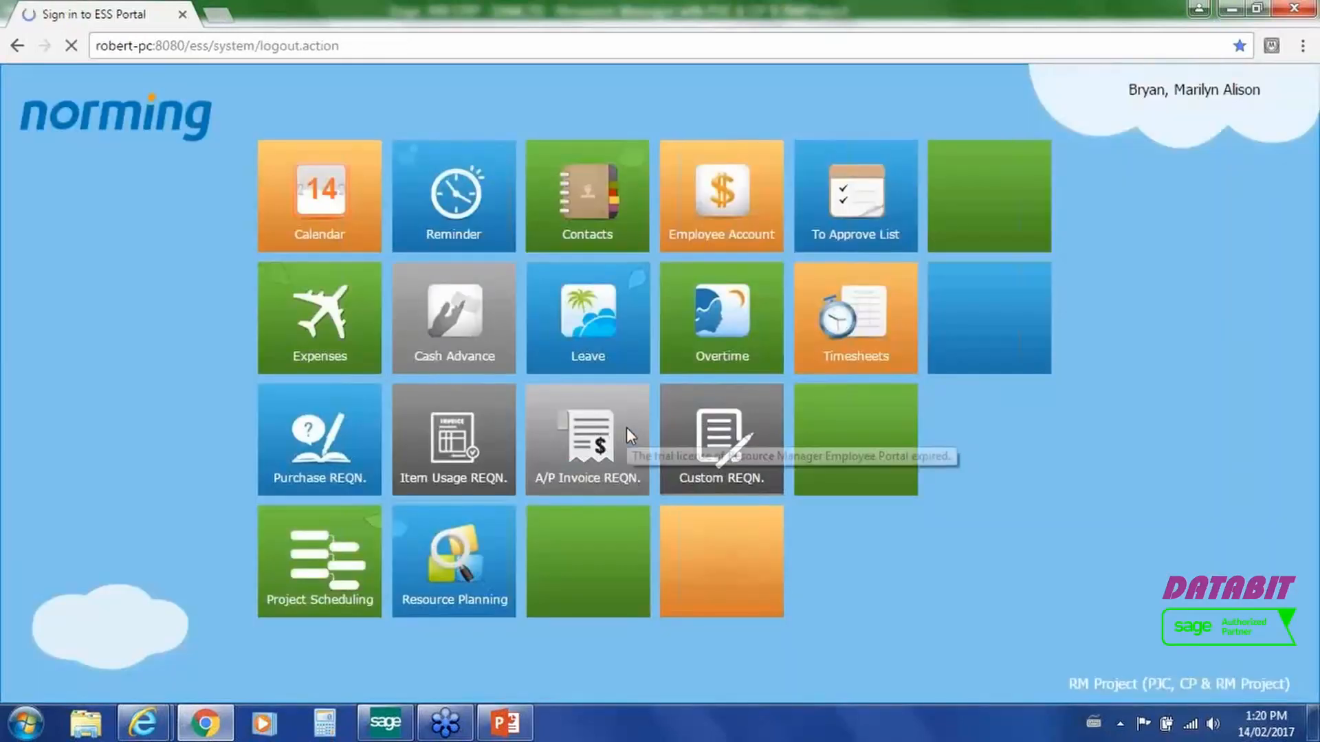
text(100)
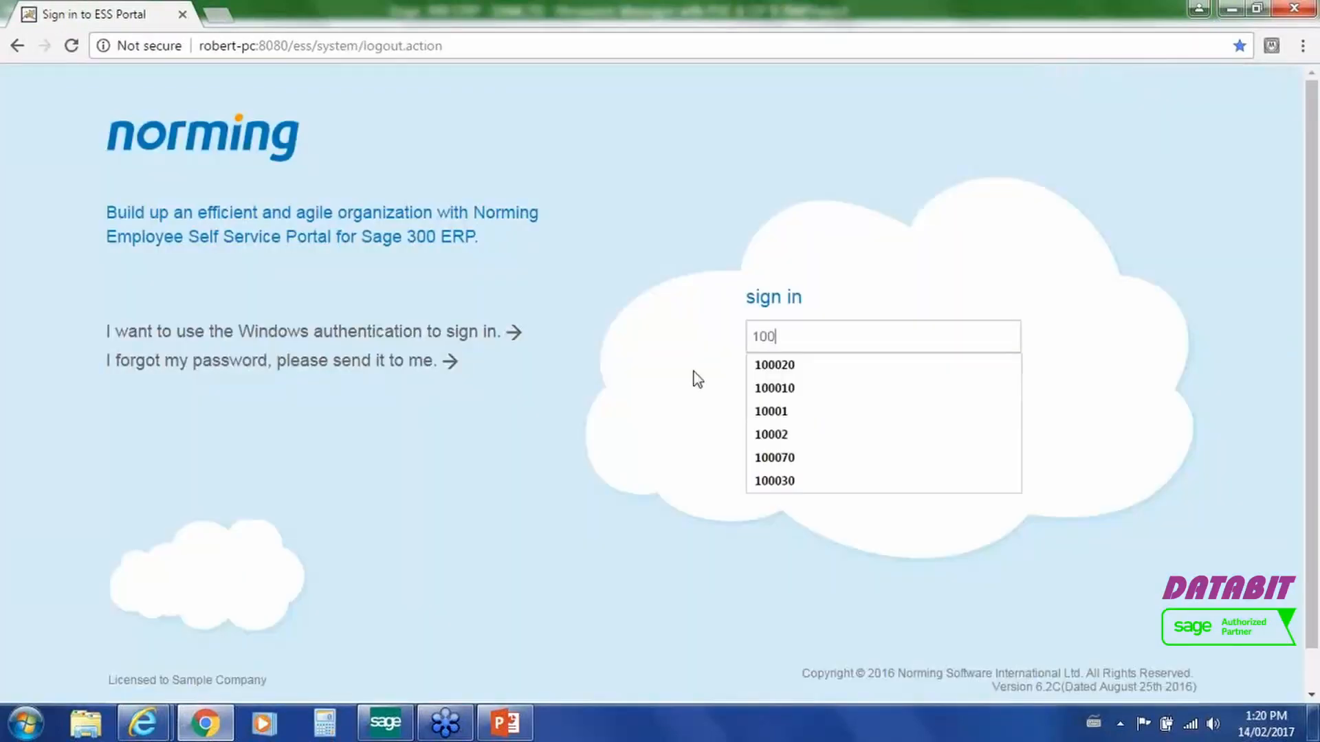
text(01p)
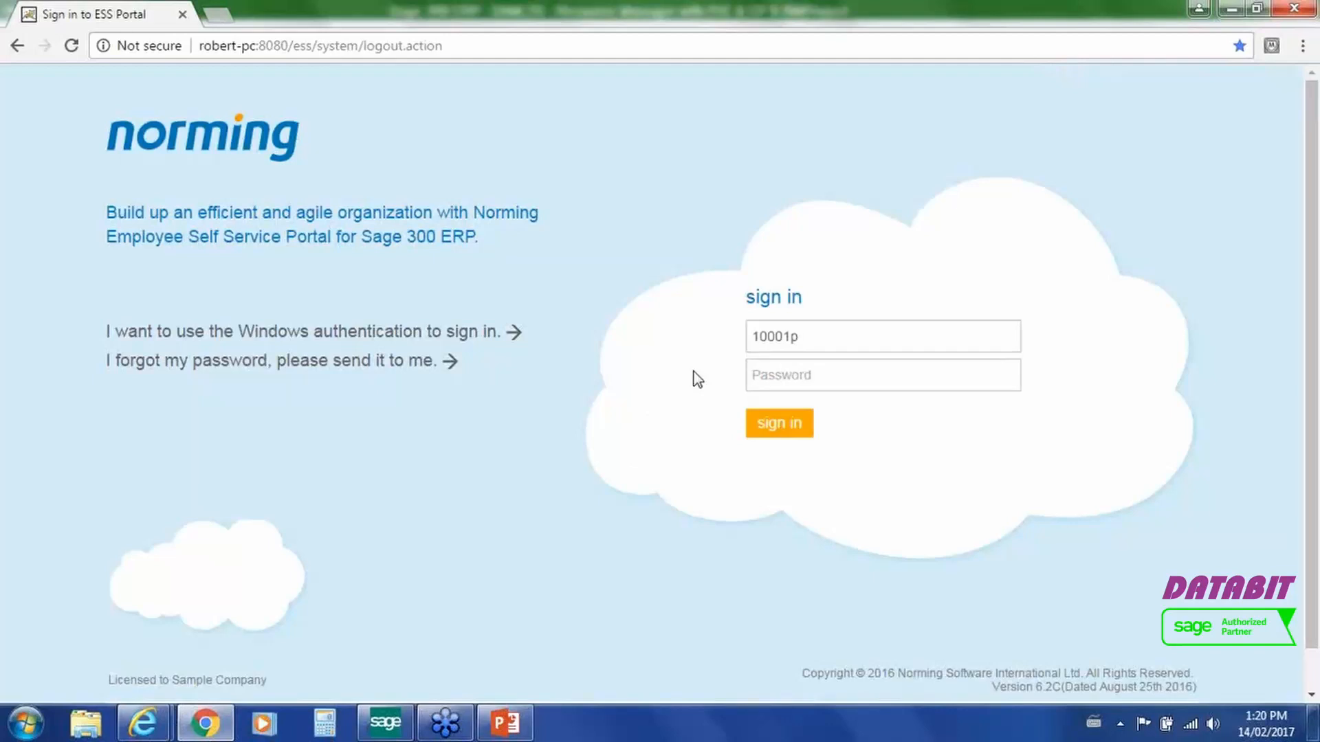
key(BackSpace)
text(0)
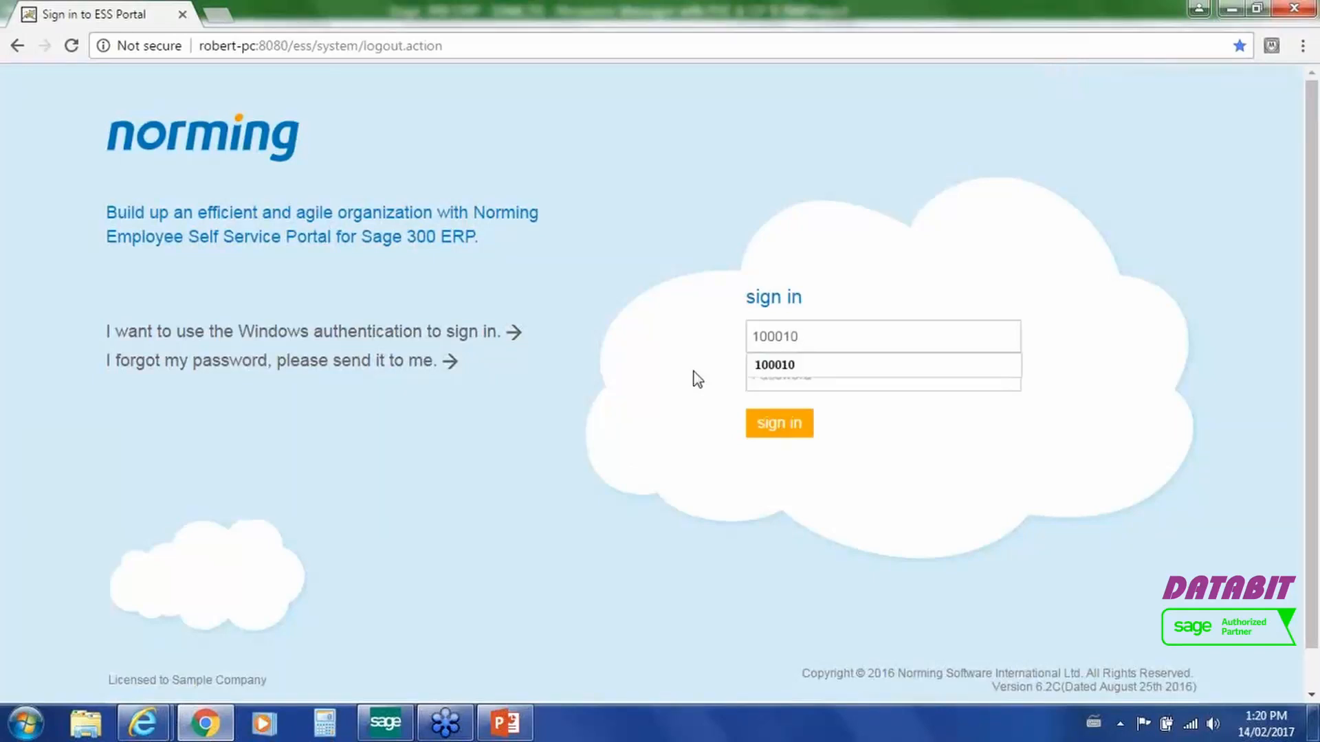
key(Tab)
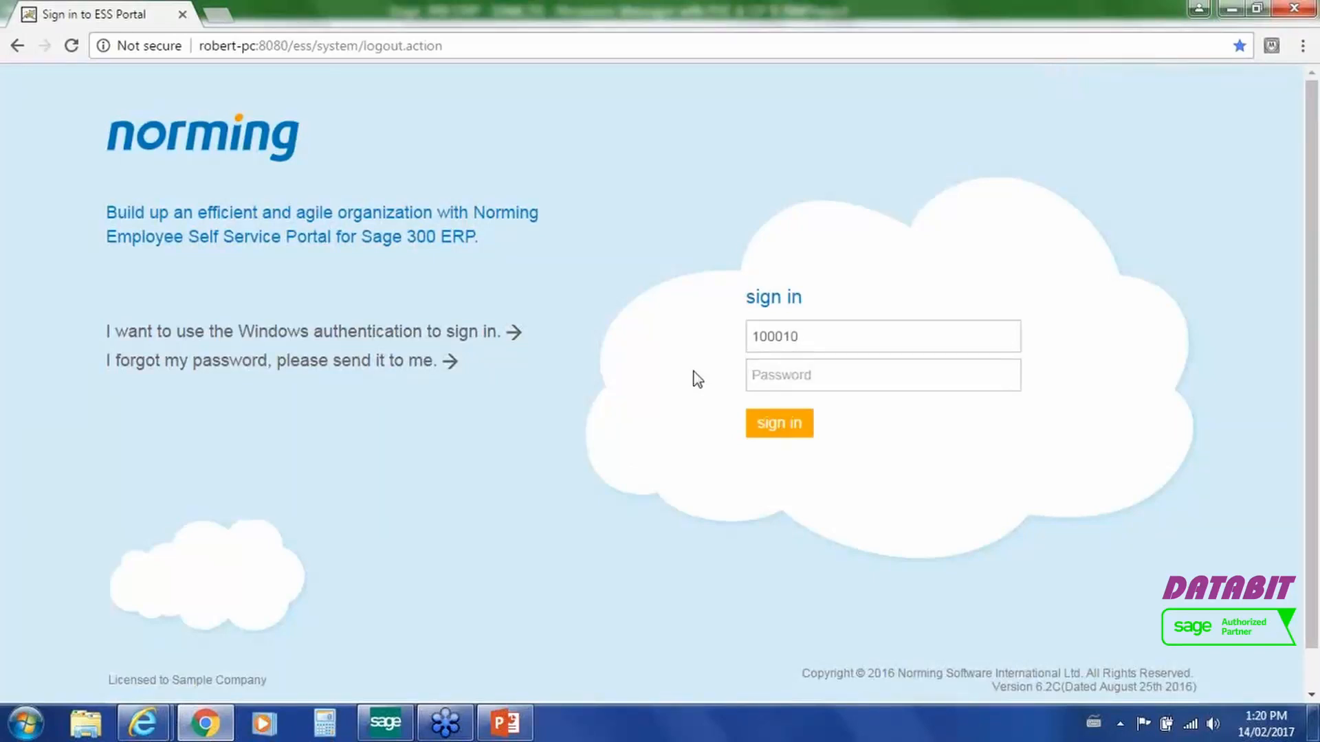
key(Return)
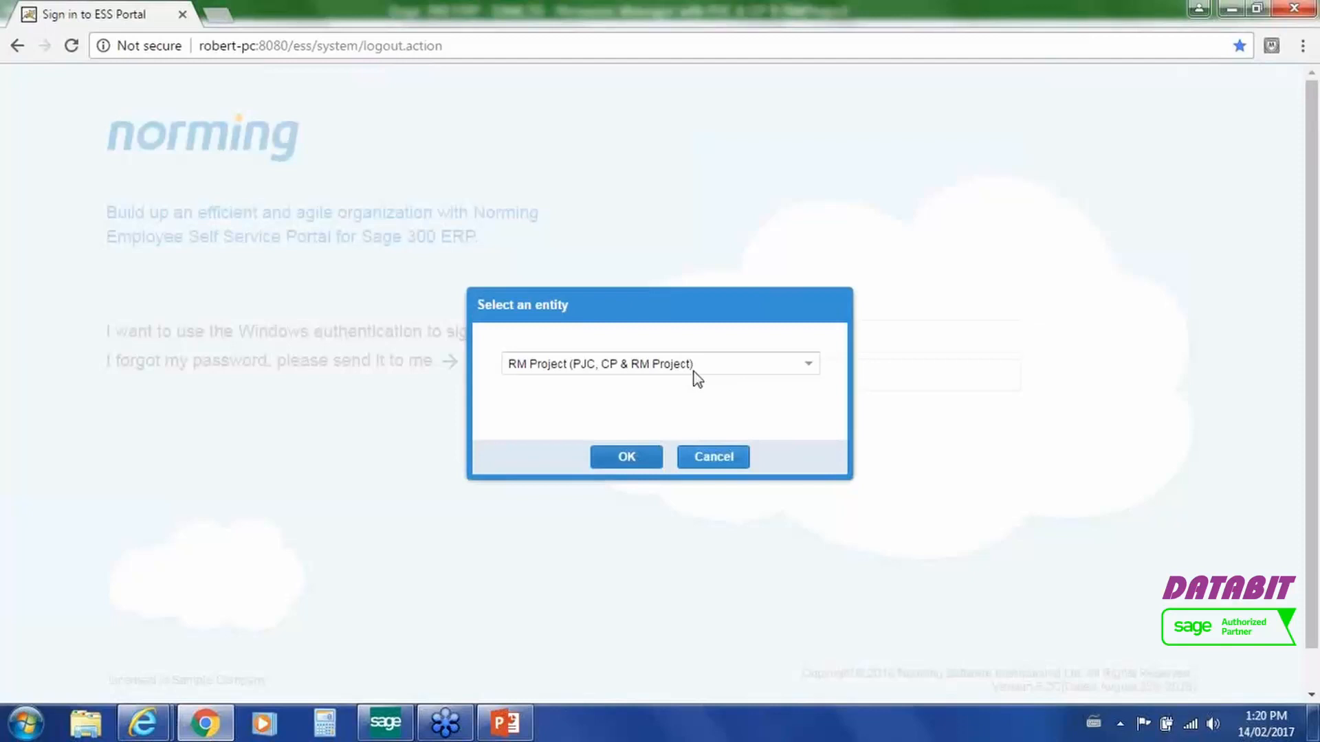
click(637, 456)
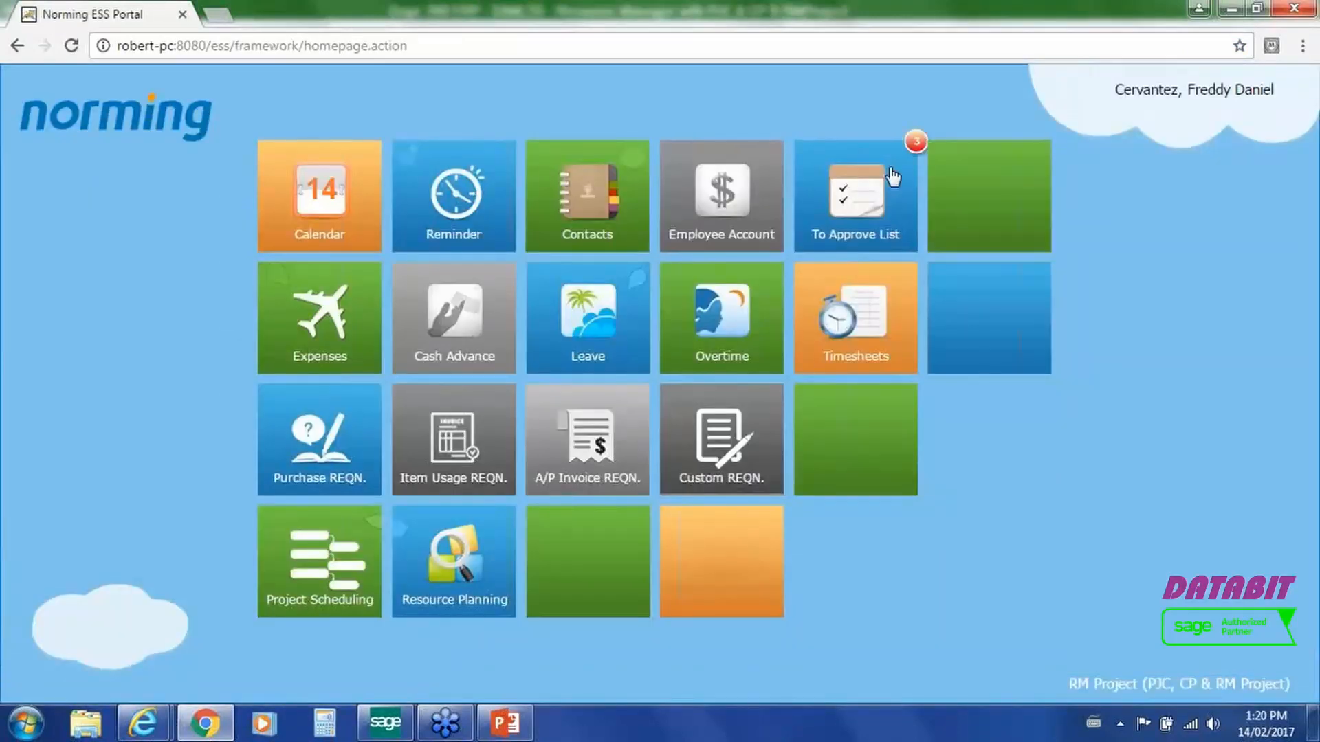
Step: Show expense reports awaiting approval, EV000041 (333.32) and EV000024 (300.00), then bring Sage 300 forward
click(864, 194)
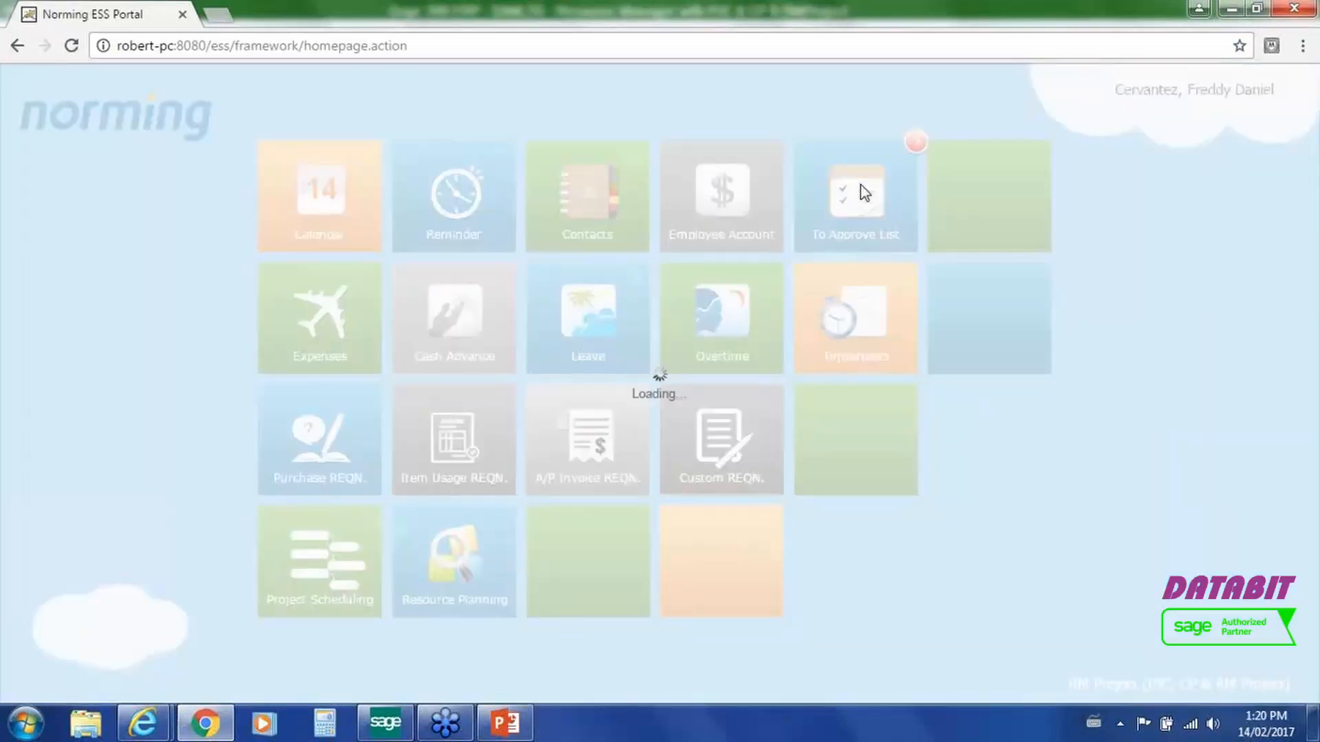
click(113, 212)
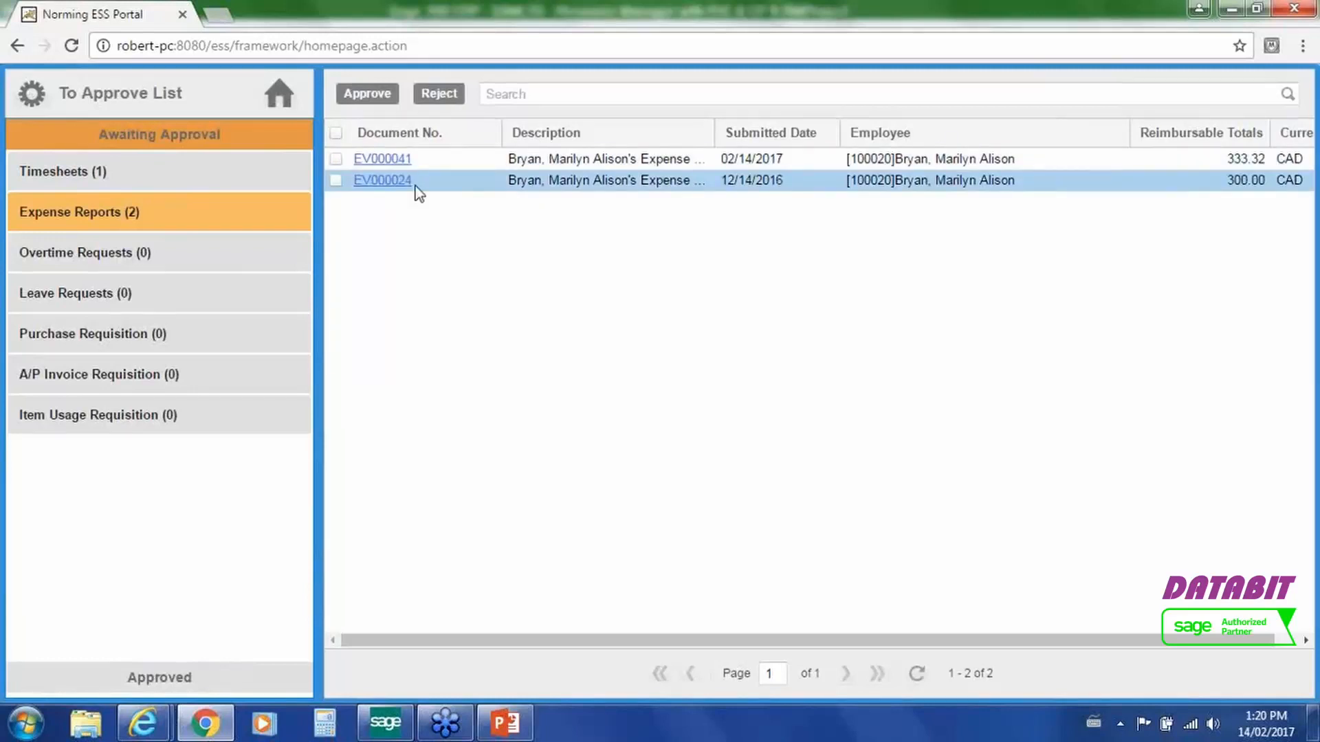
click(397, 728)
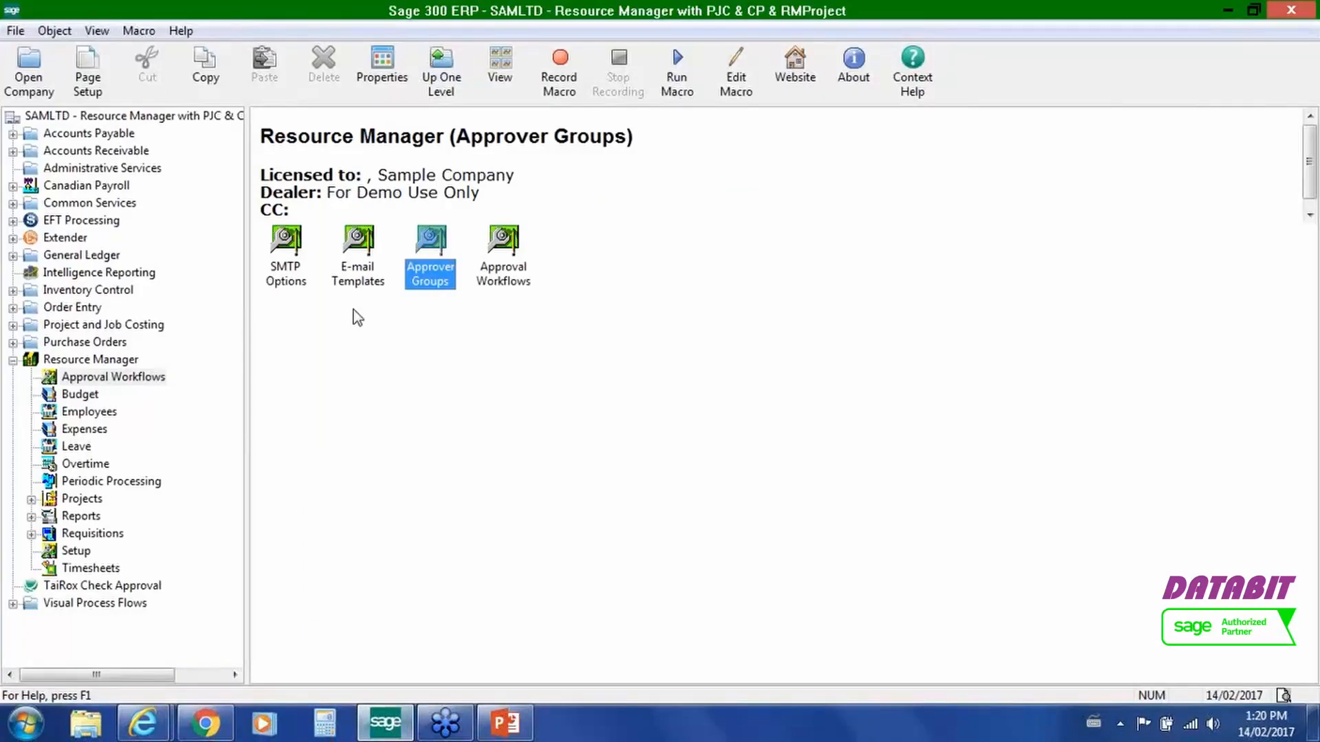
Step: Open the Resource Manager e-mail templates and browse EXAPP, EXPREJ, EXPSUB and CAAPP
double_click(359, 263)
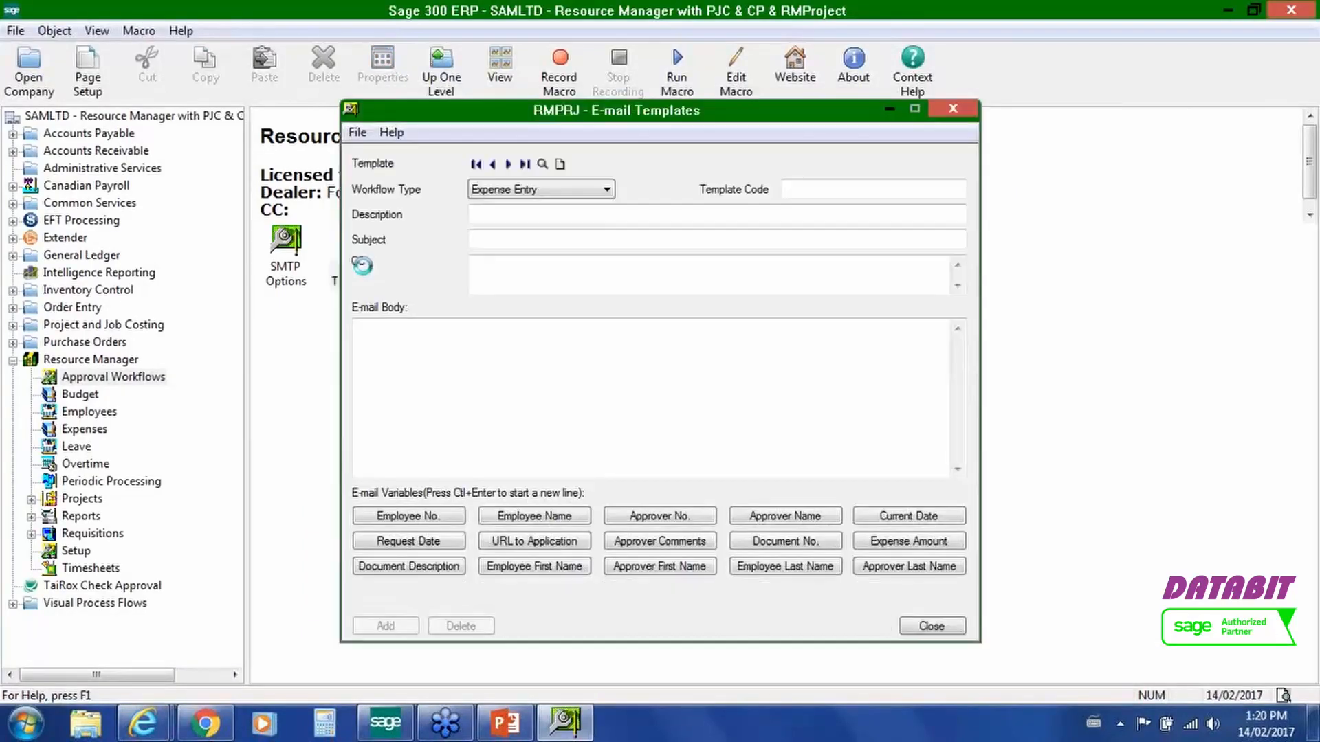
click(507, 165)
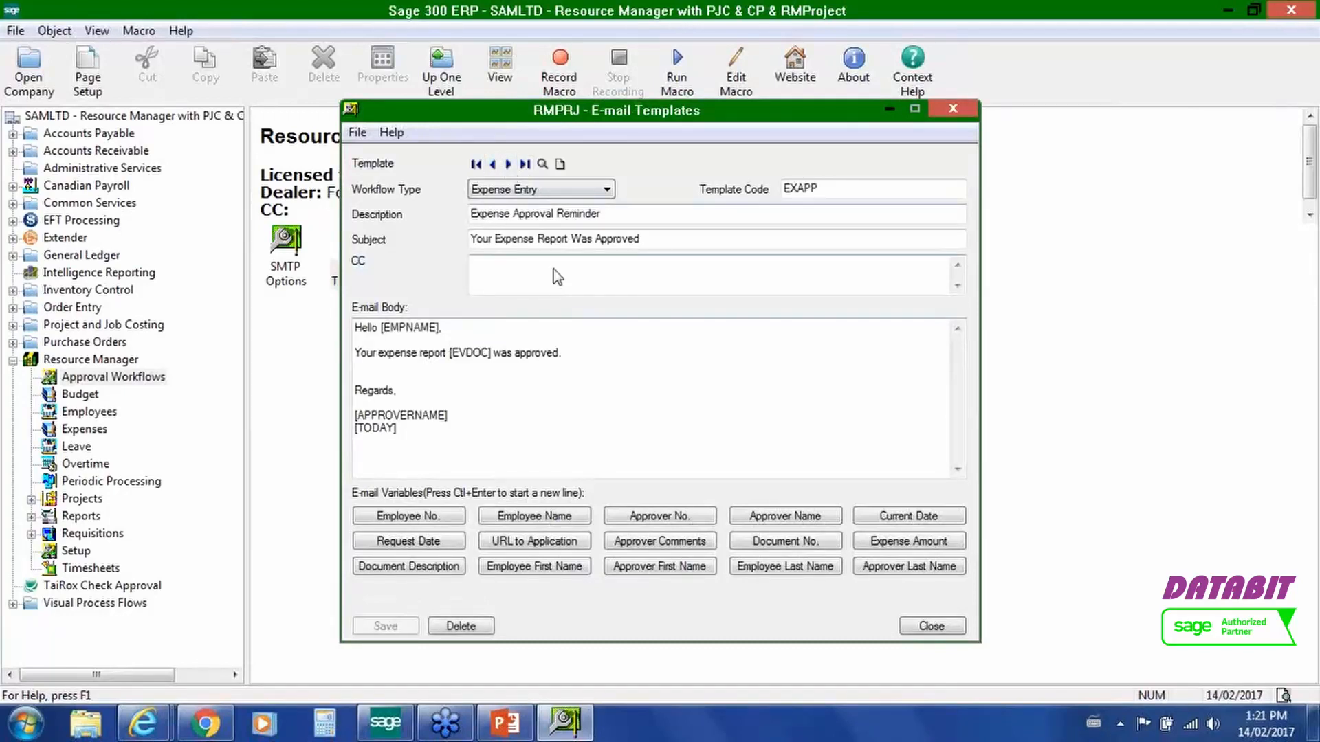
drag(660, 238, 406, 237)
click(508, 165)
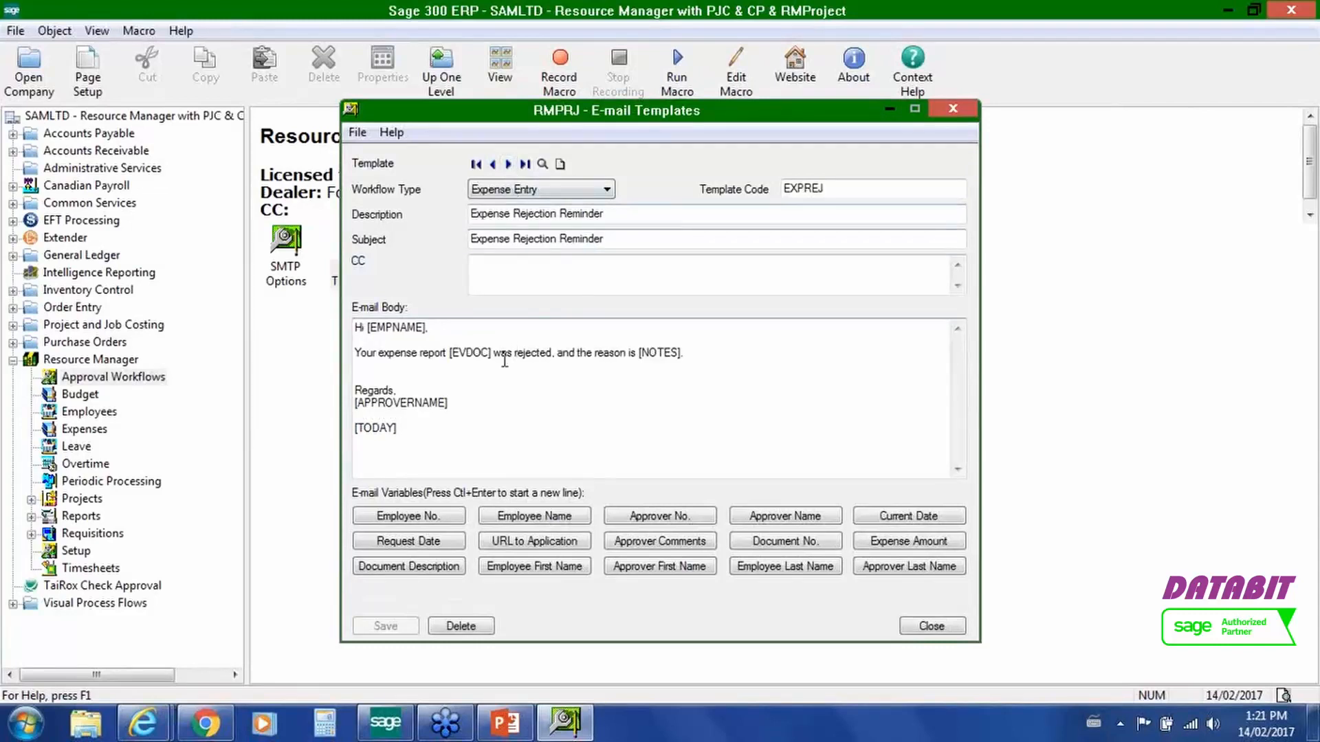
click(509, 164)
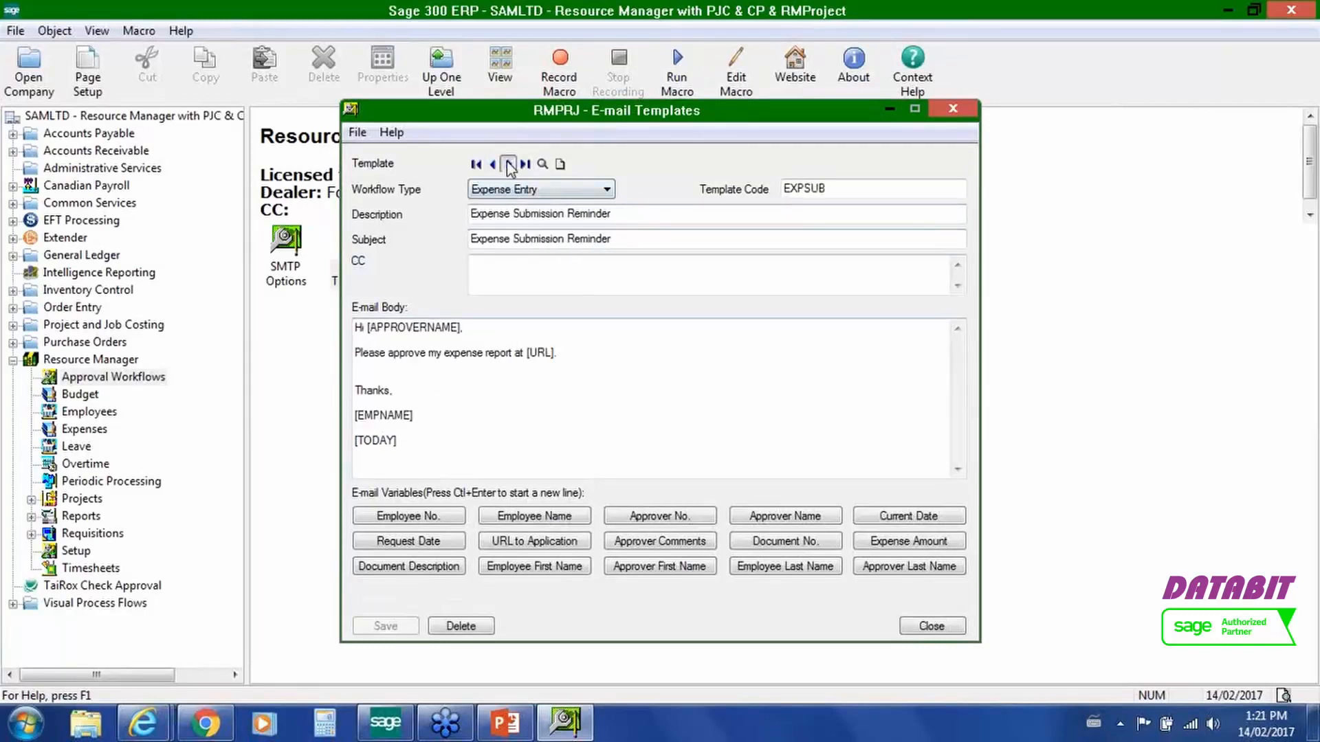
click(510, 165)
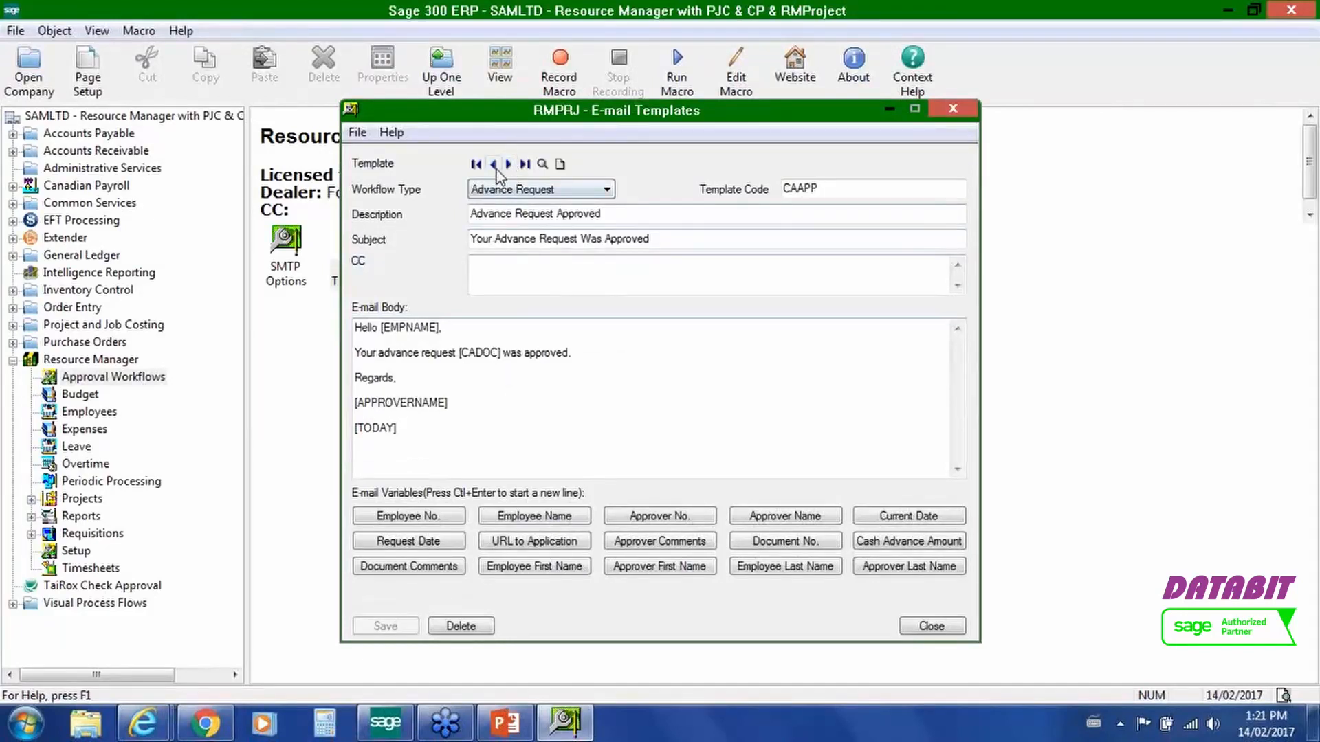
Step: Return to the EXPSUB Expense Submission Reminder template, highlight its [URL] variable, and close it
click(494, 165)
click(493, 165)
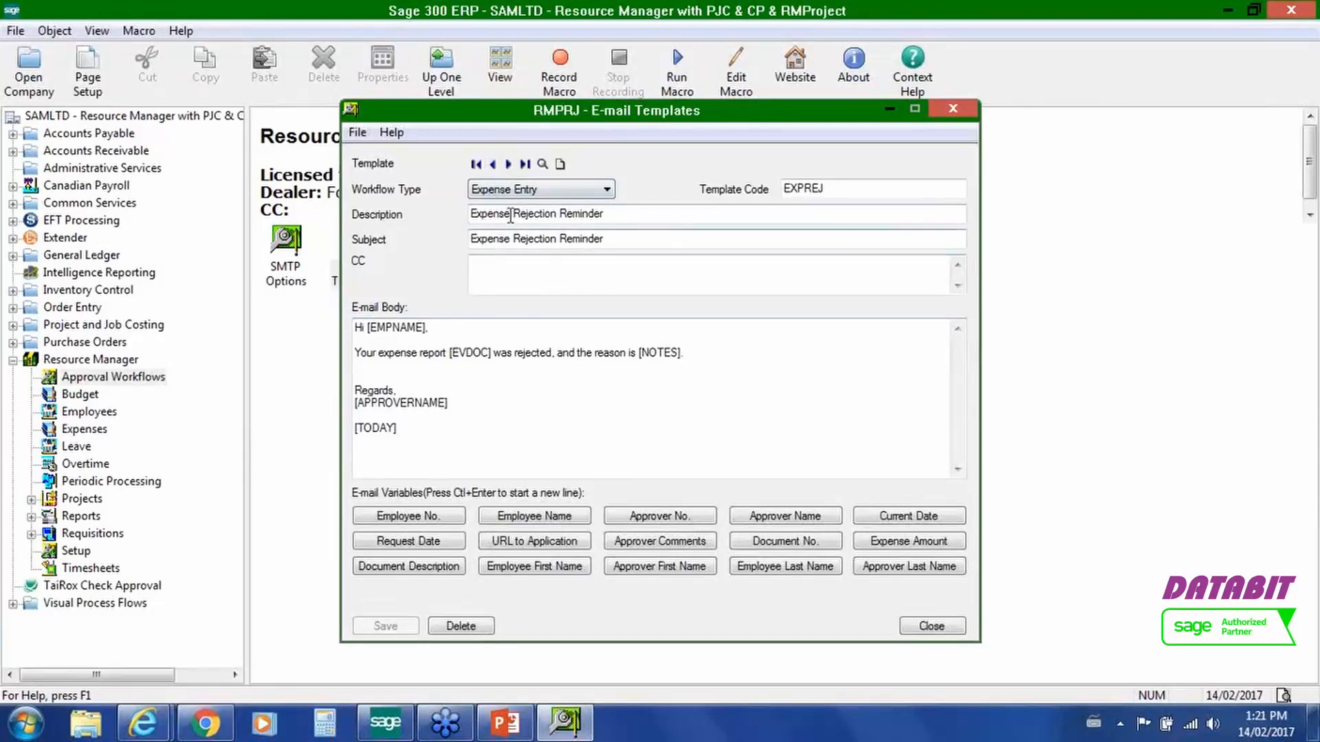
click(508, 165)
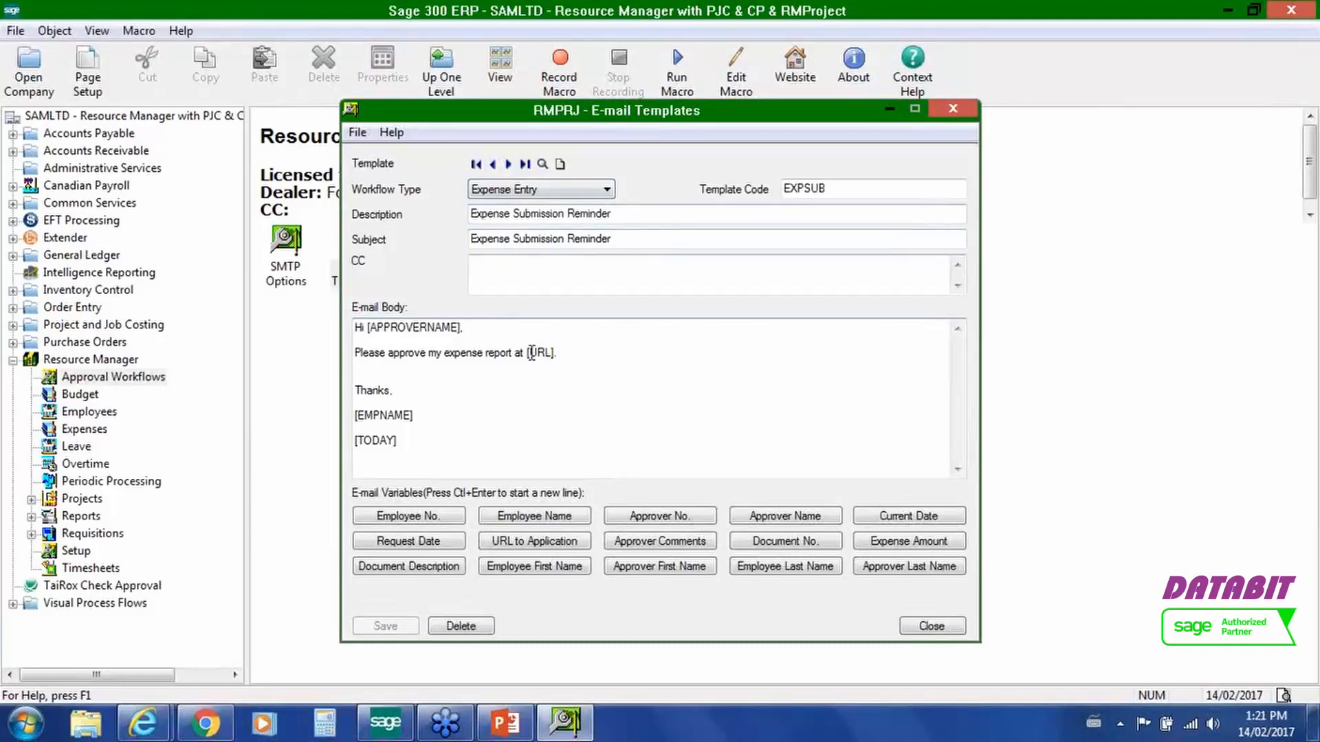
drag(528, 352, 558, 350)
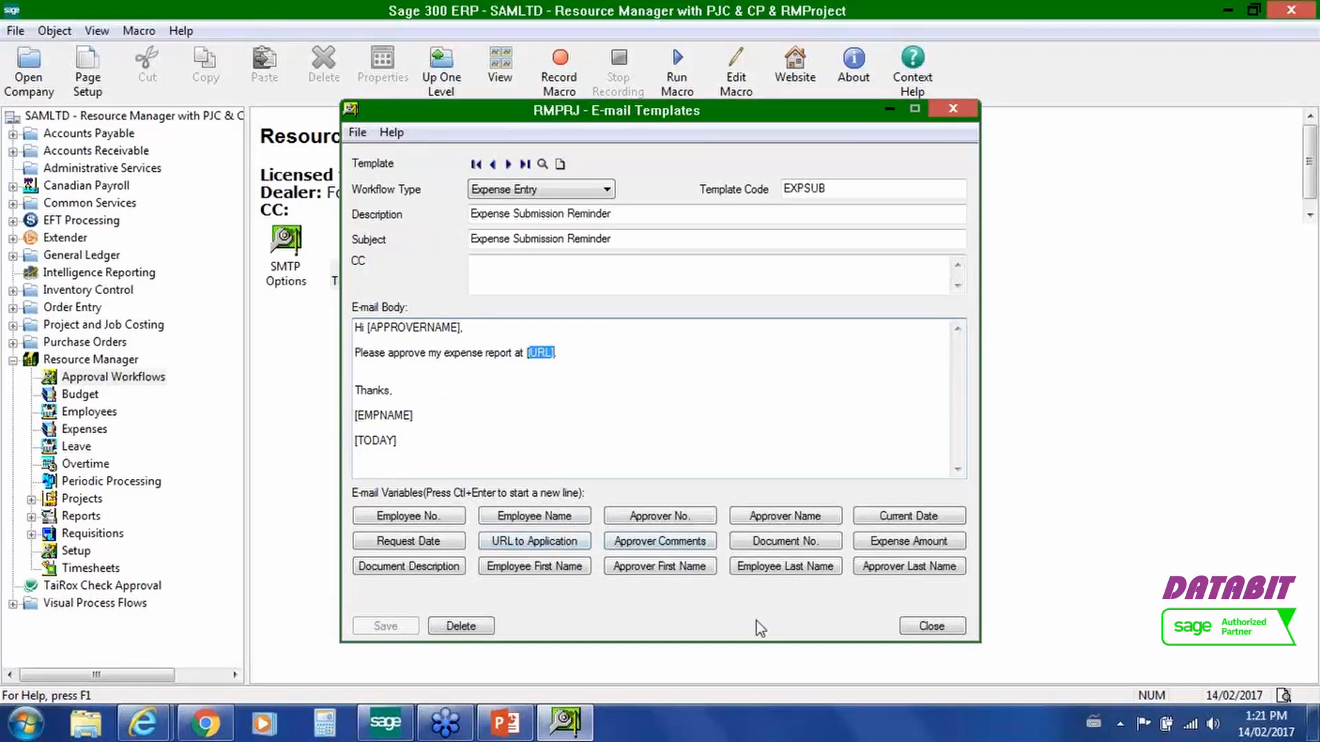
click(925, 627)
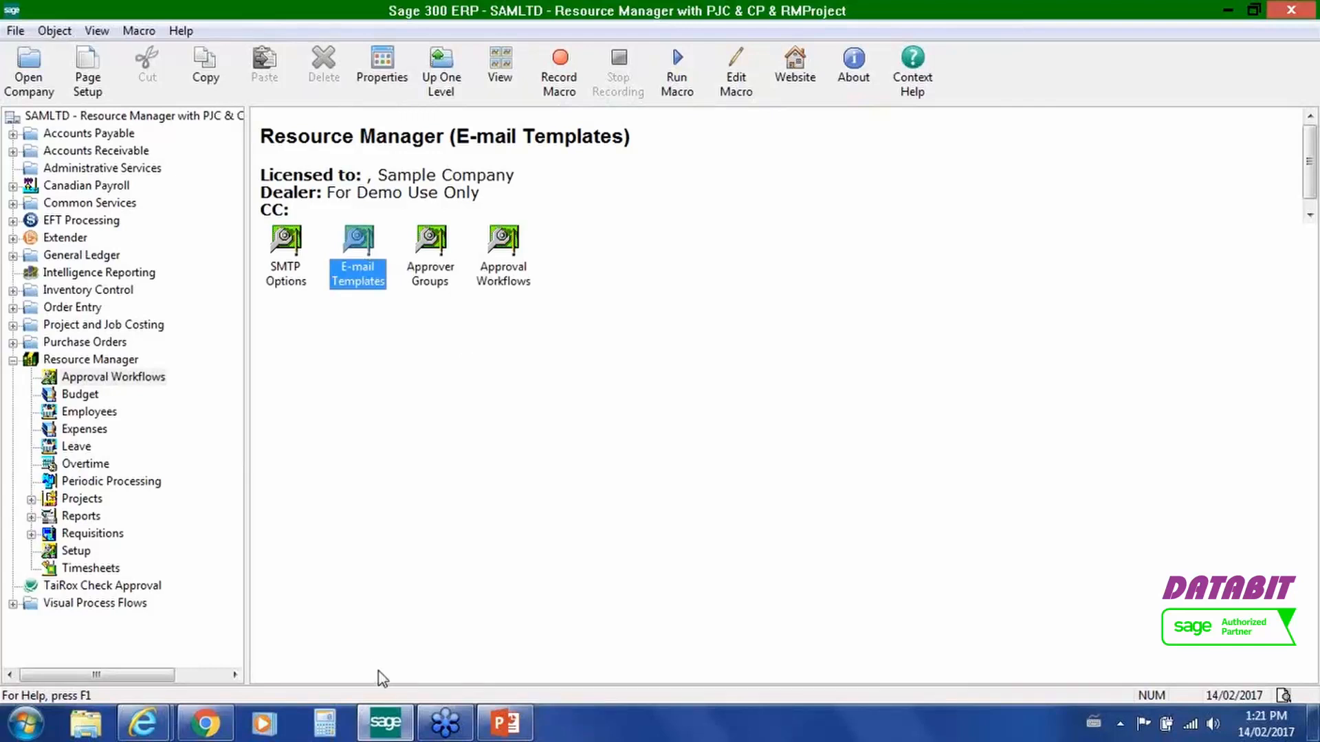
mouse_move(447, 730)
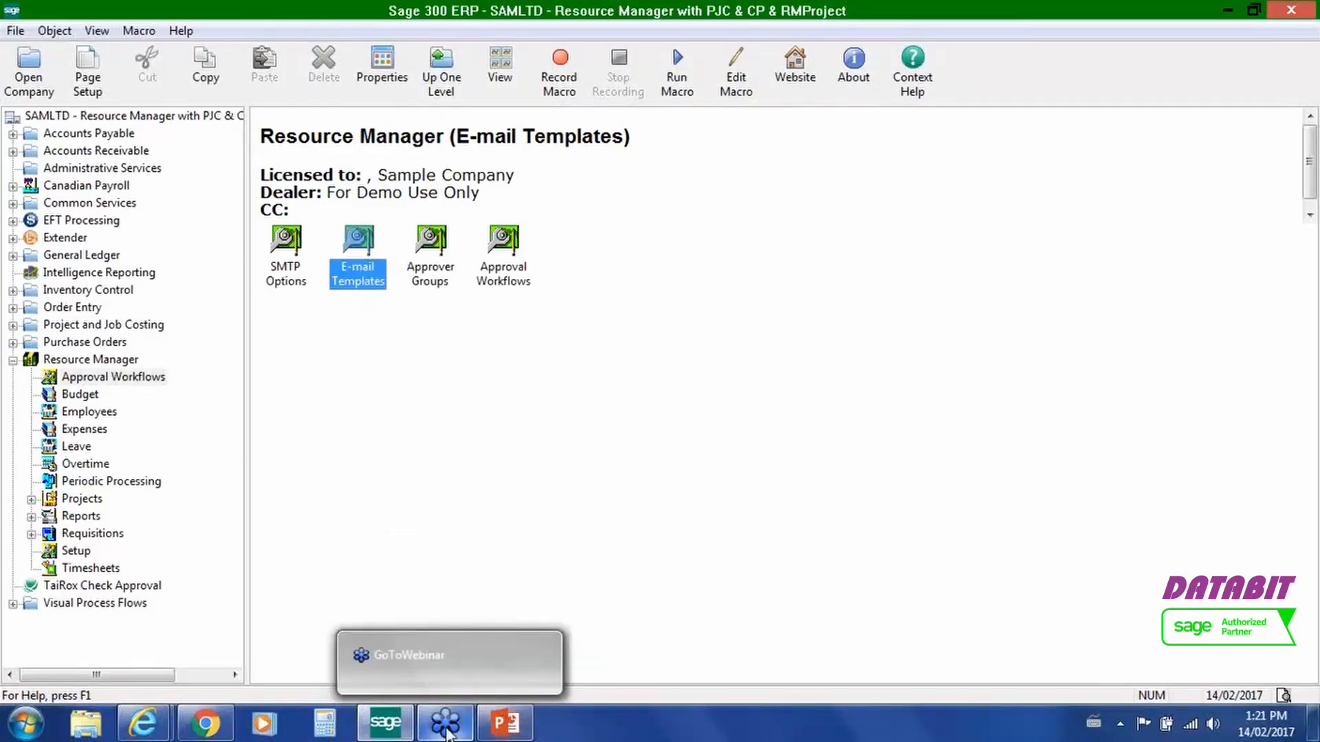
Step: Open expense report EV000041 from the To Approve list and view its meal receipt PDF
click(214, 730)
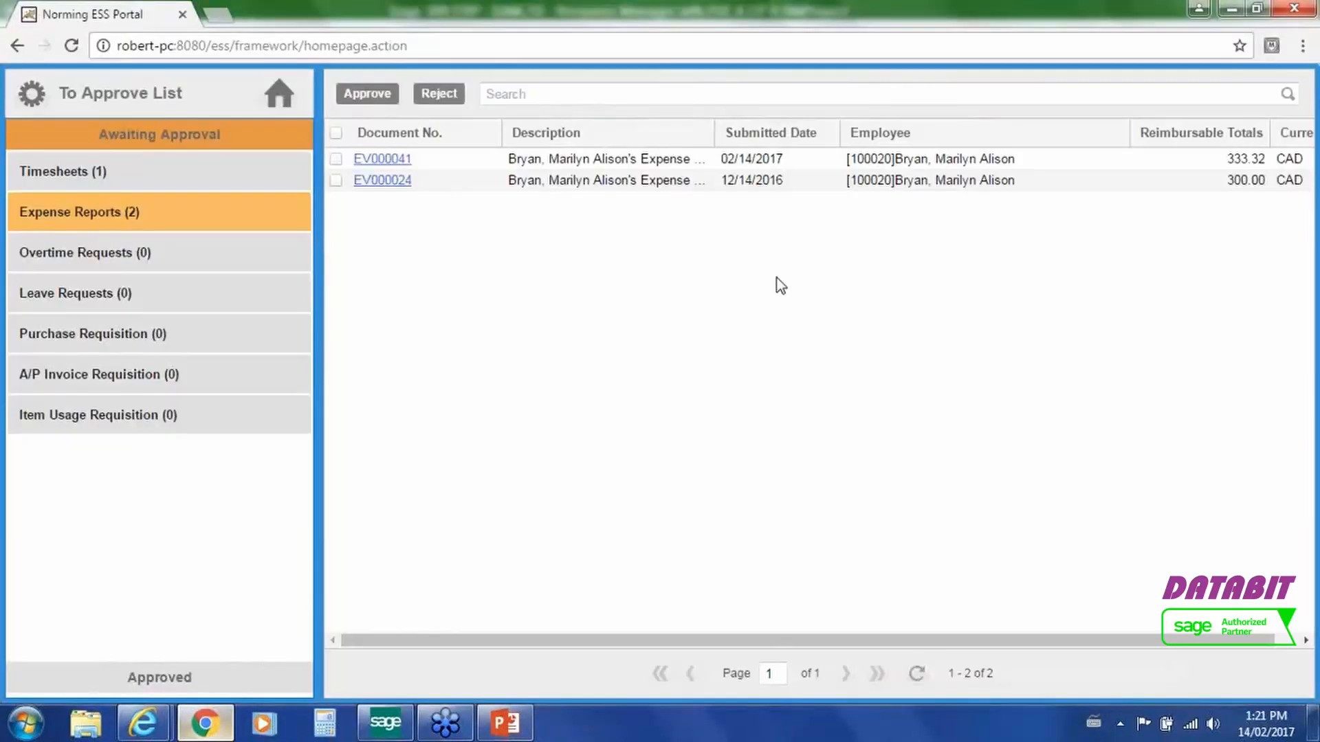
click(401, 161)
click(402, 160)
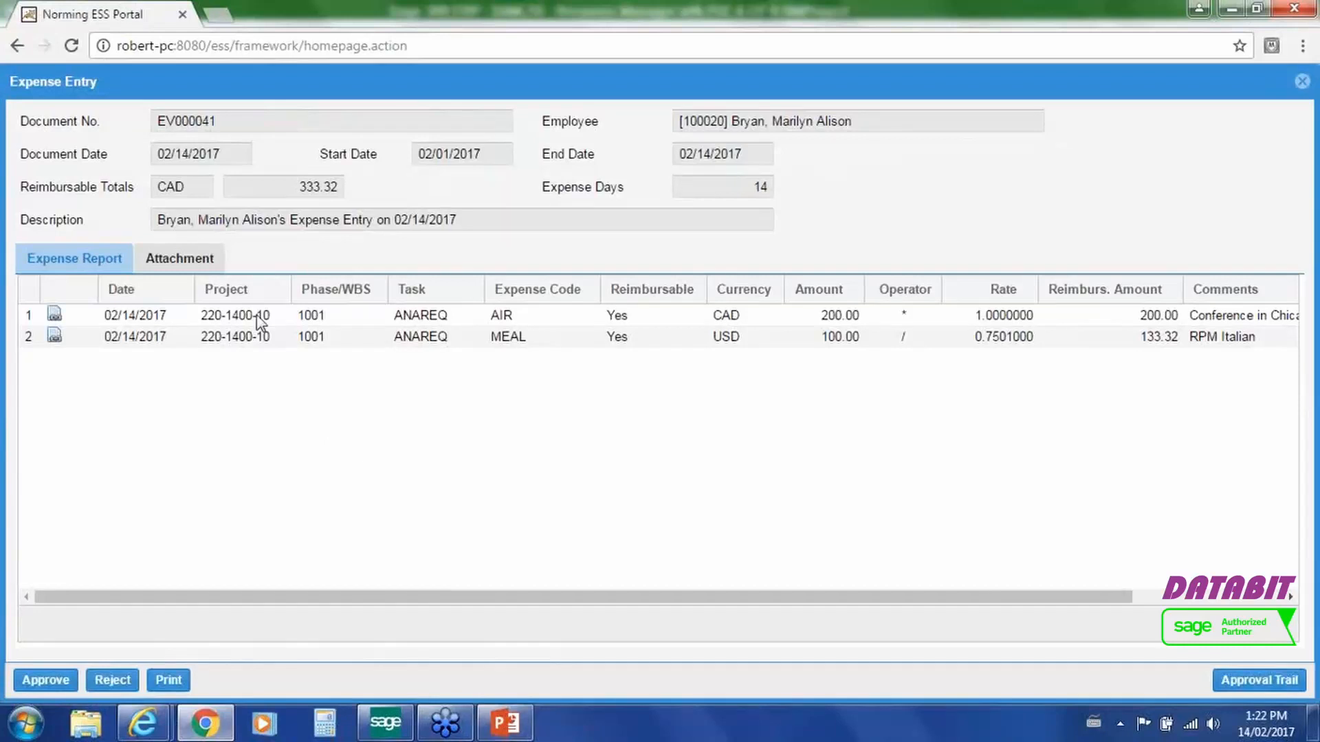
click(209, 267)
click(144, 317)
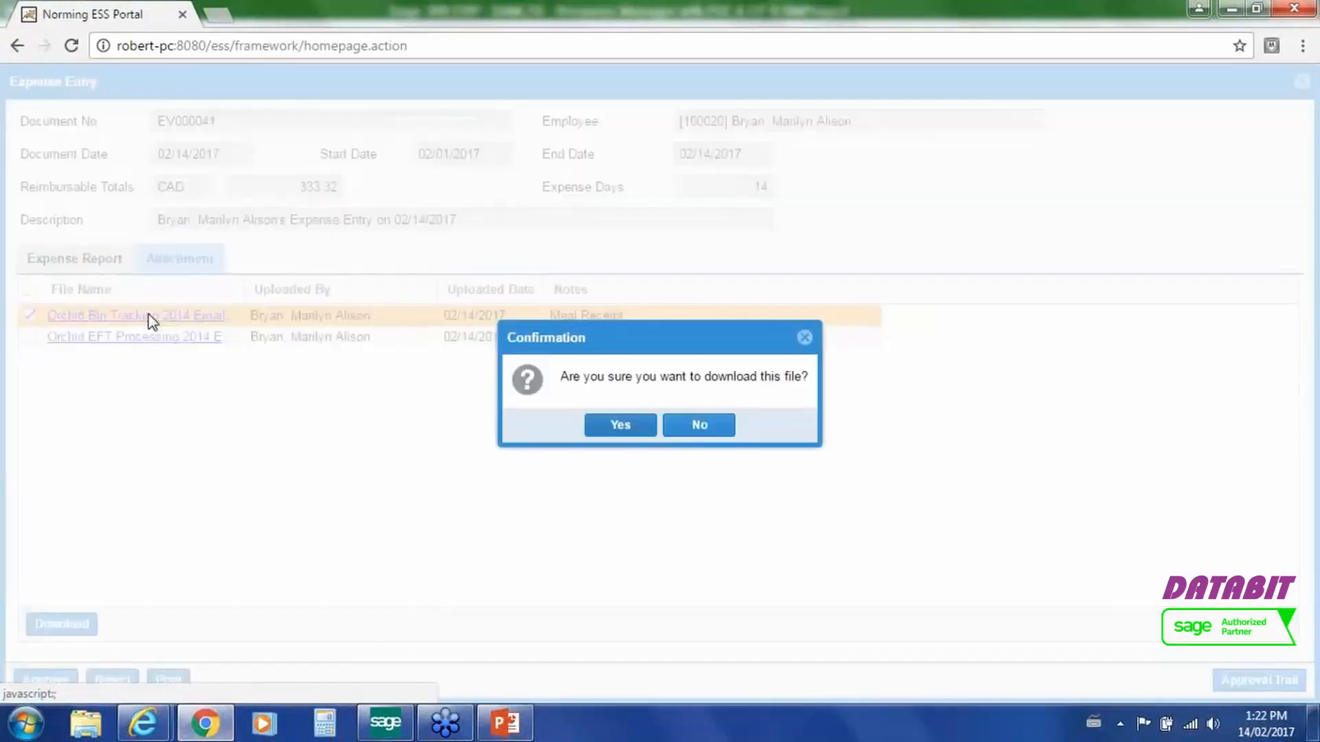
click(622, 422)
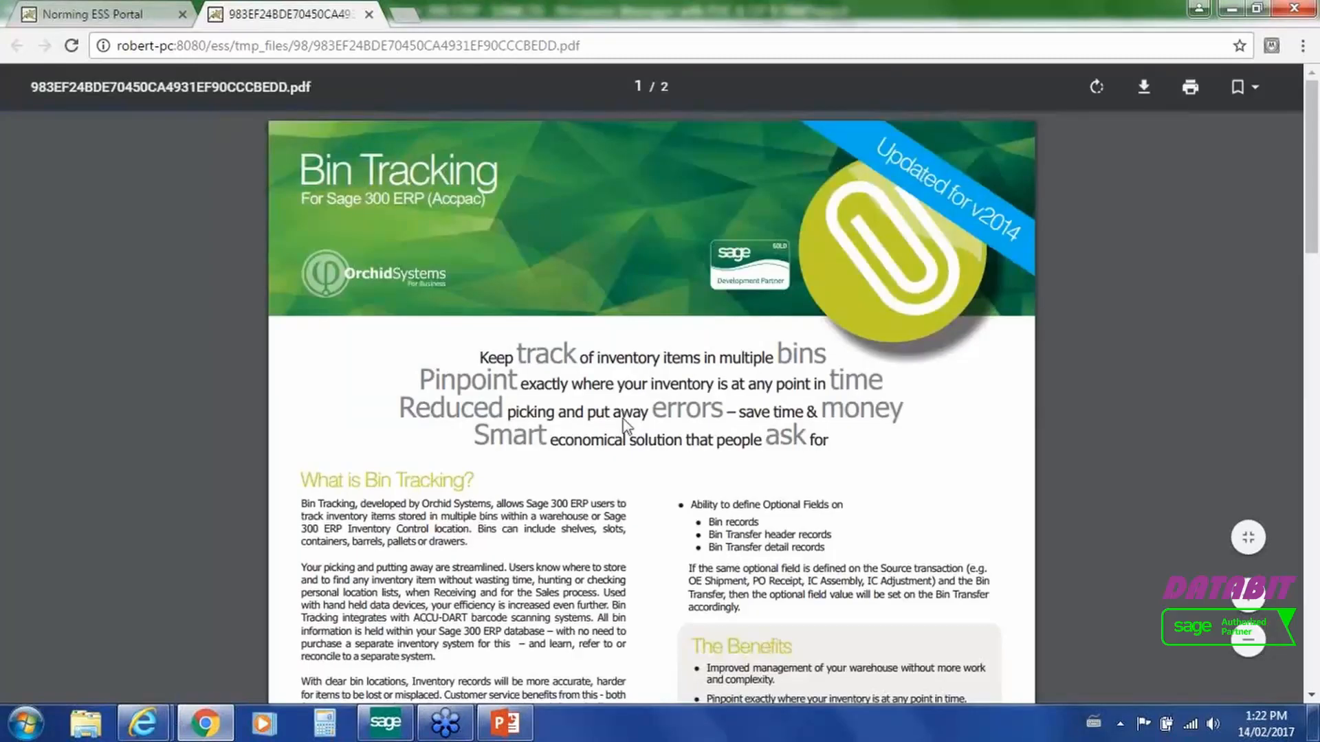
click(369, 14)
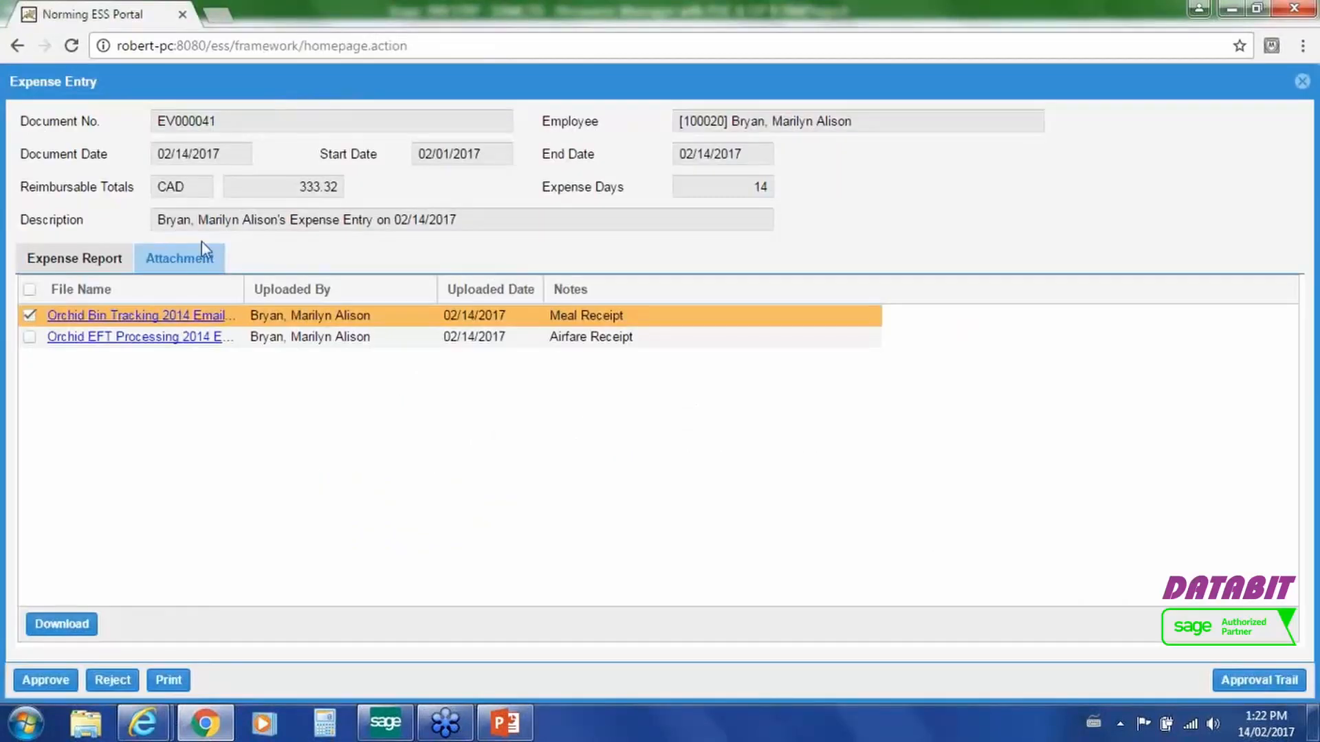
Step: Return to EV000041's expense lines and review its AIR and MEAL entries
click(108, 259)
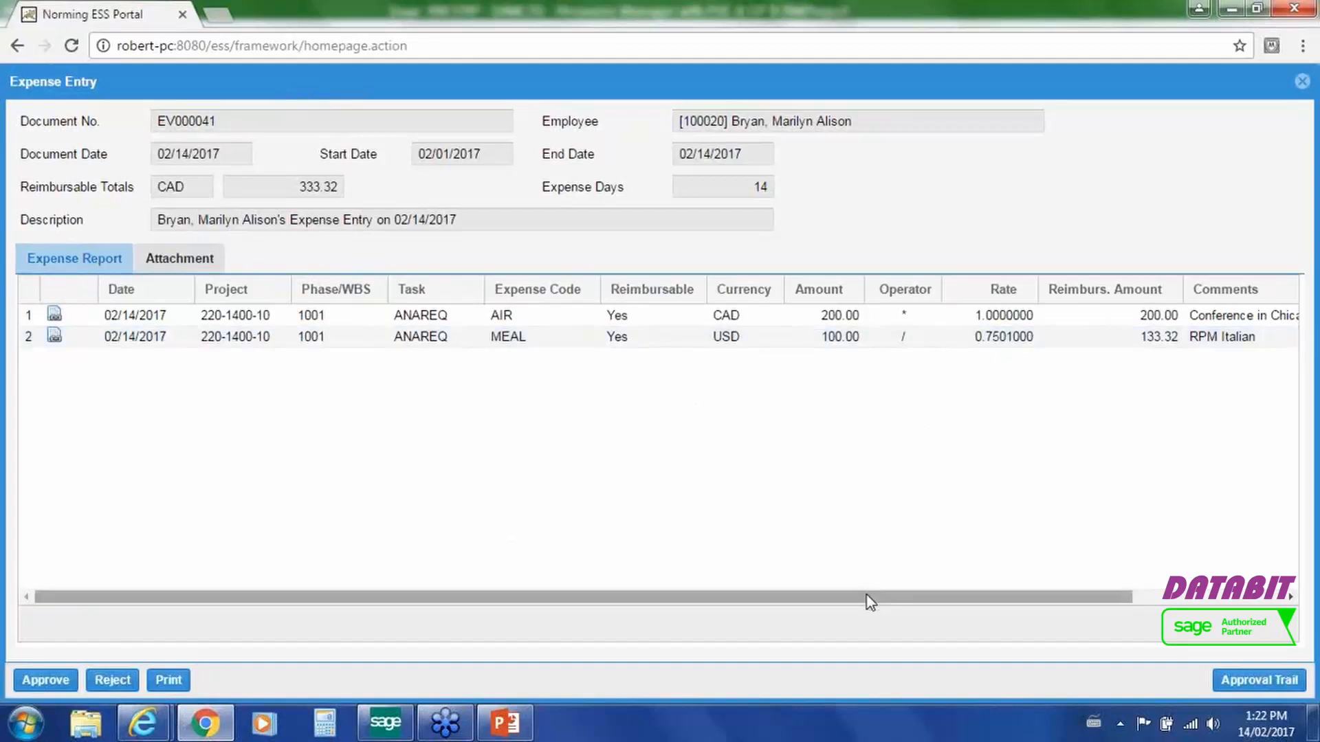
drag(869, 602, 1008, 595)
click(990, 336)
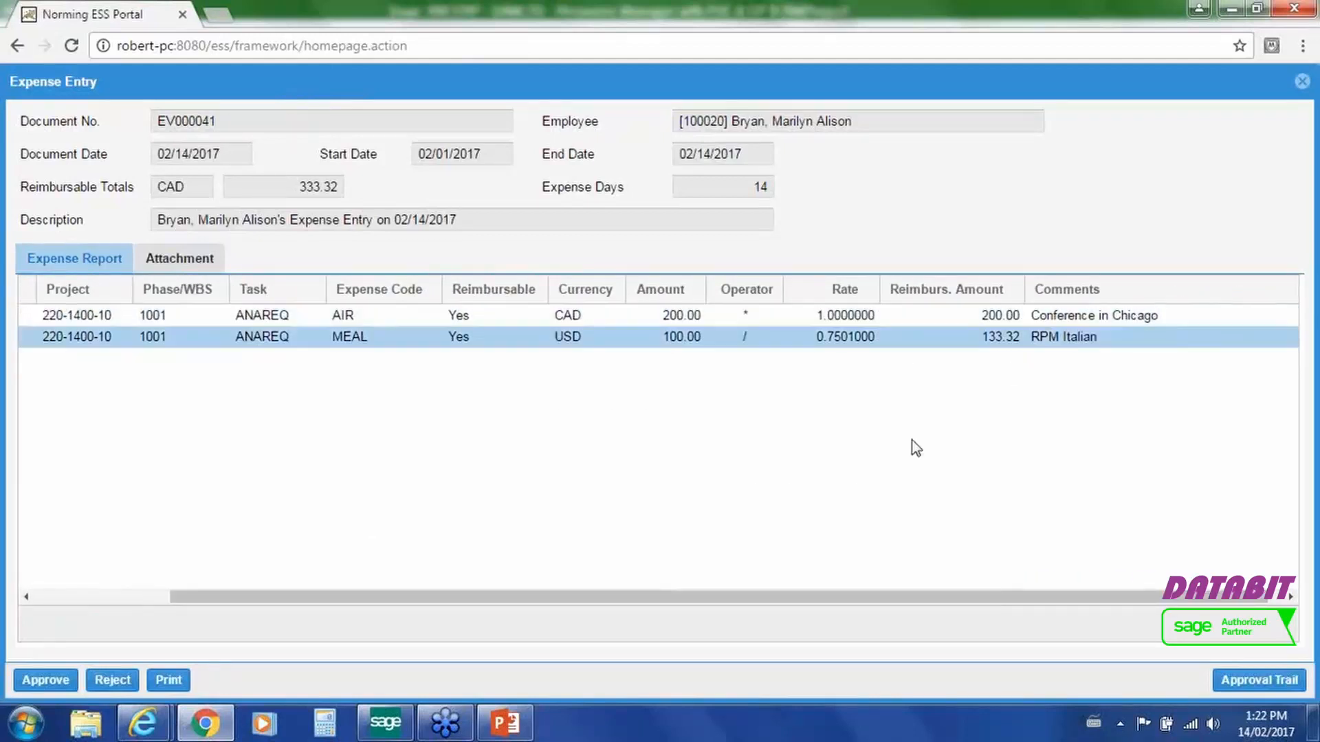
drag(839, 602, 524, 601)
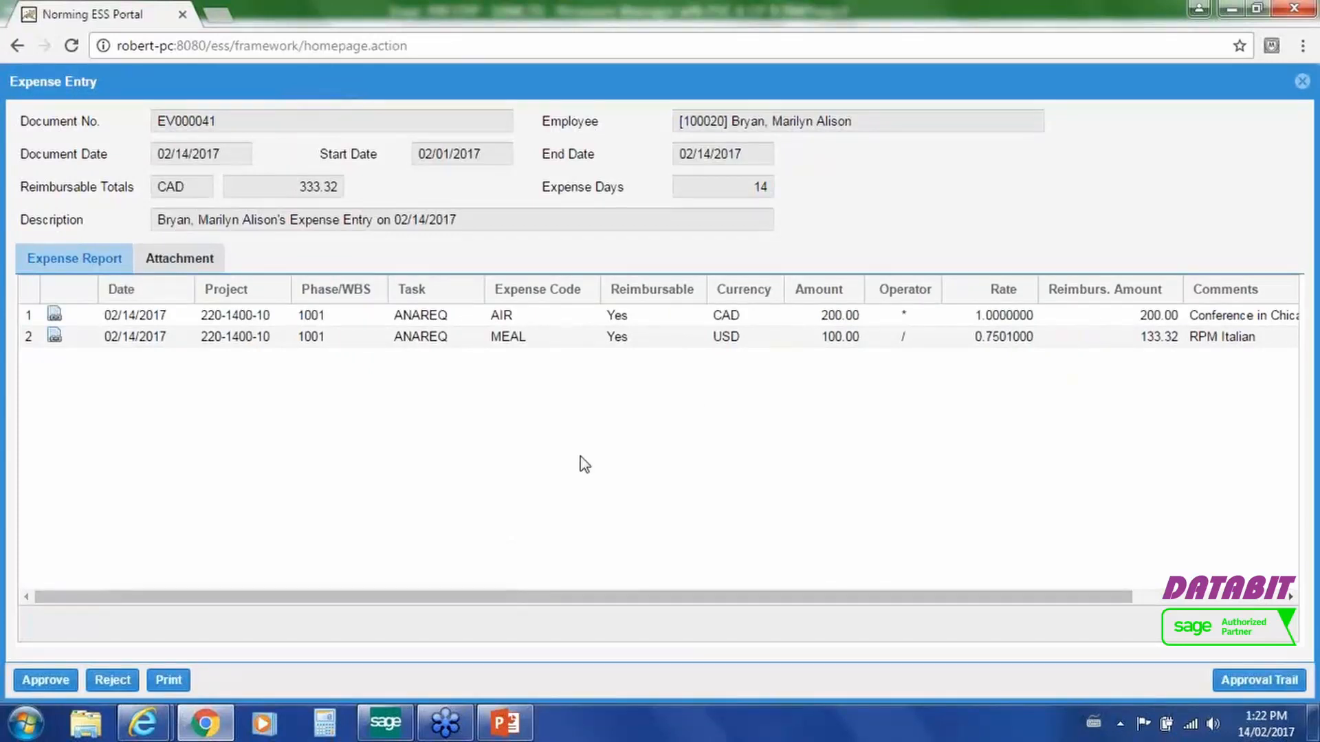
Step: Approve EV000041 with the comment 'OK' and switch back to Sage 300 ERP
click(59, 681)
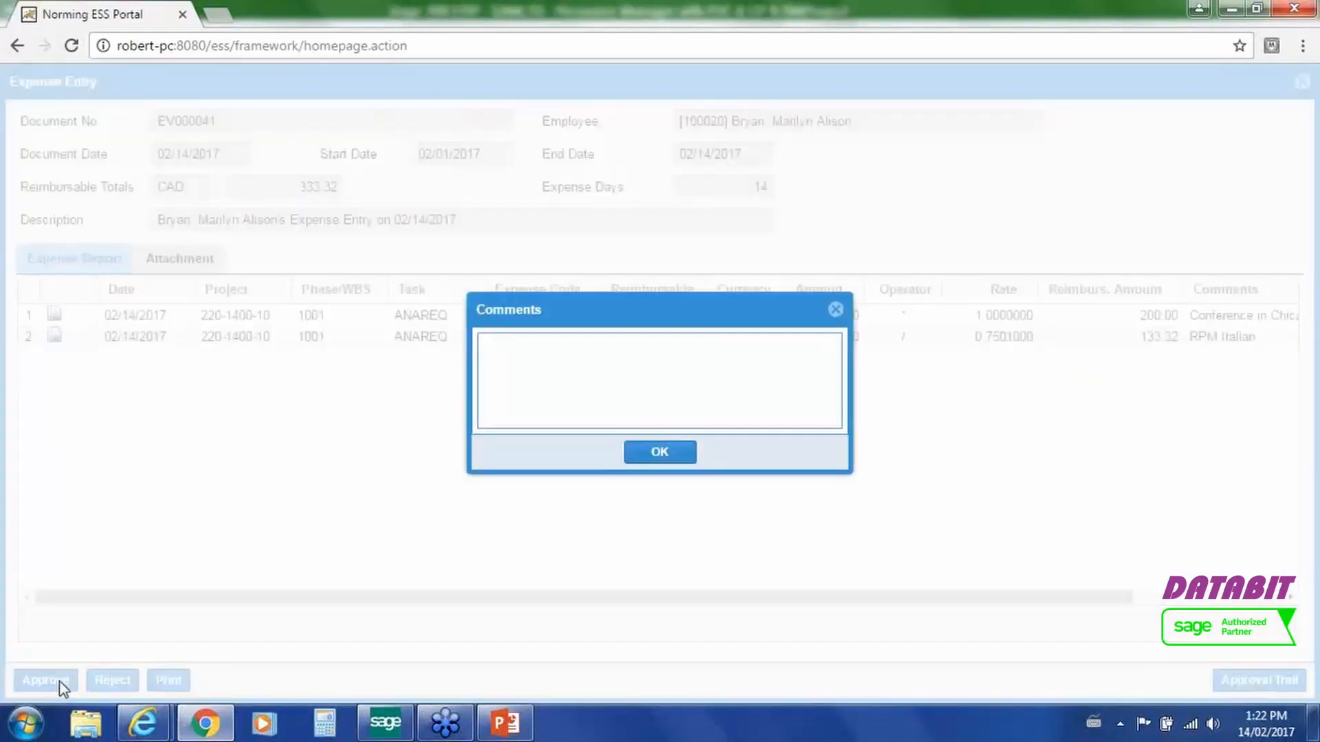
text(OK)
click(663, 450)
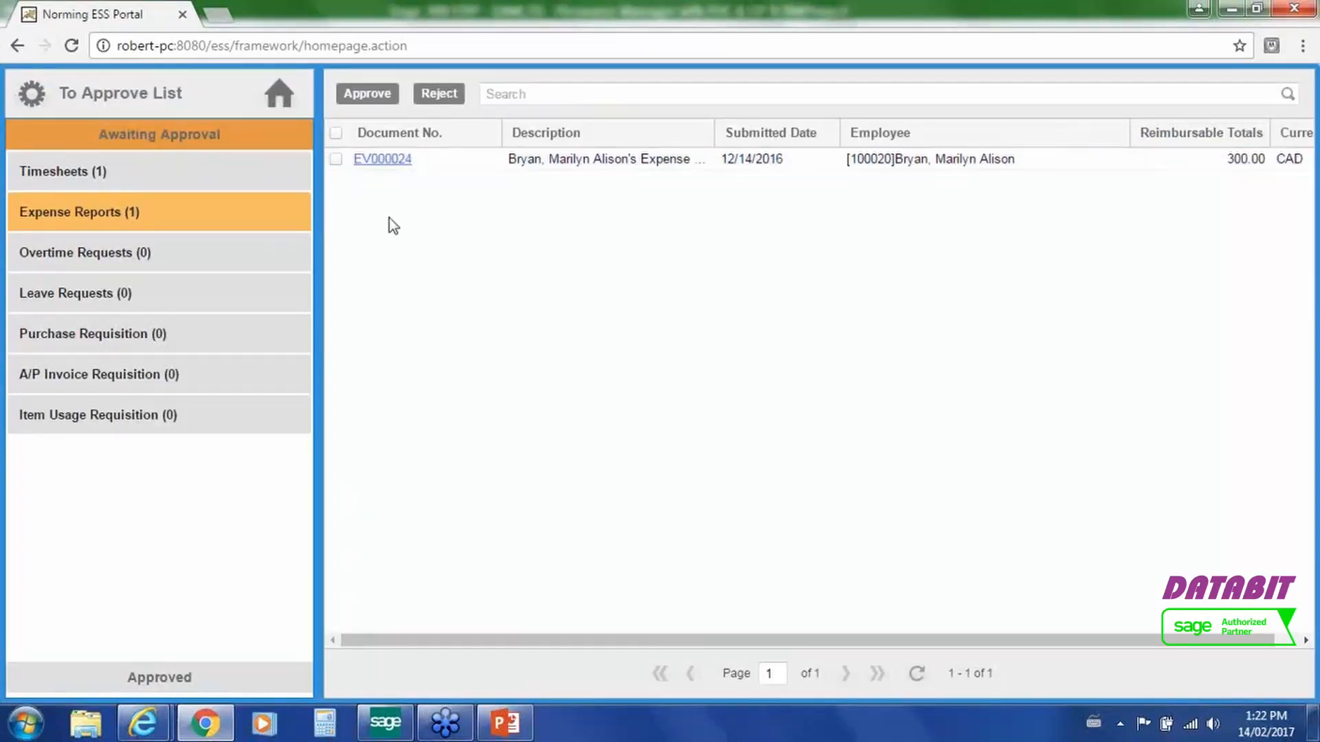
click(385, 721)
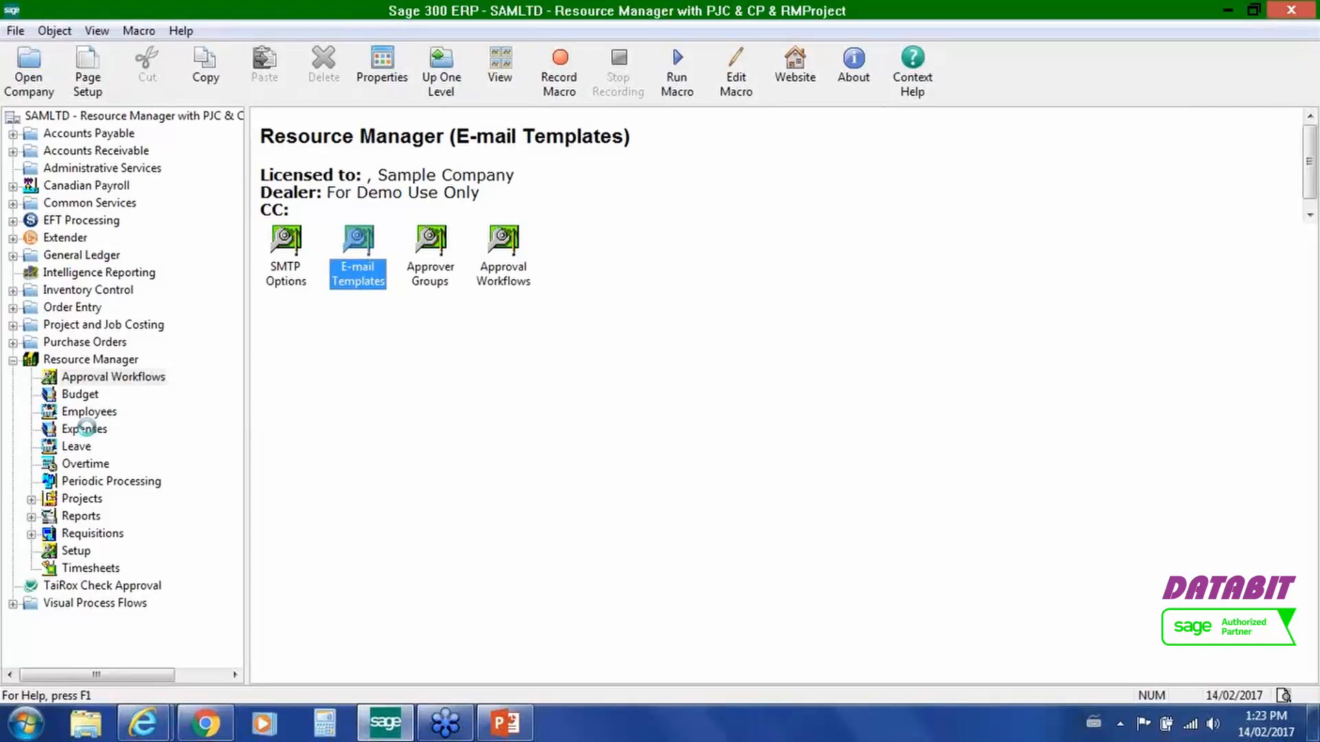
Step: Open the Resource Manager Expense Batch List and transfer the approved portal expense into batch 36
click(86, 430)
double_click(288, 278)
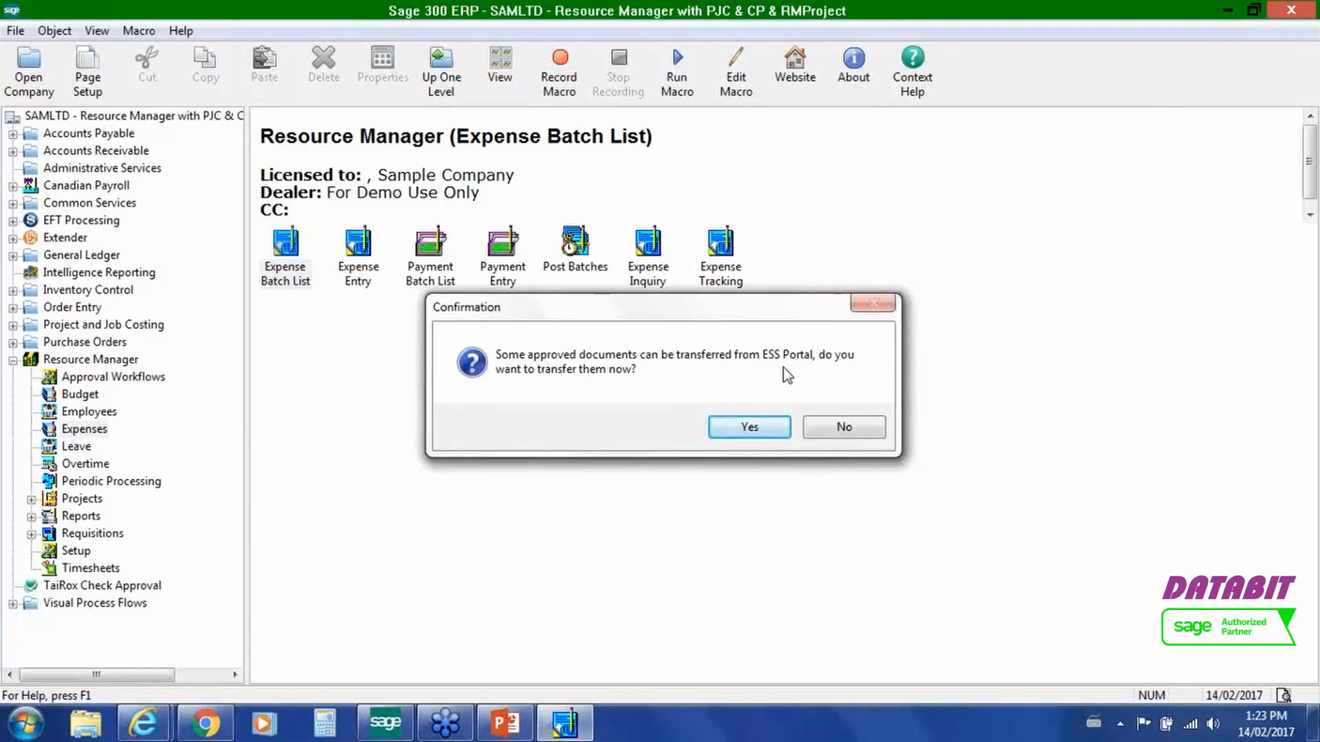
click(737, 432)
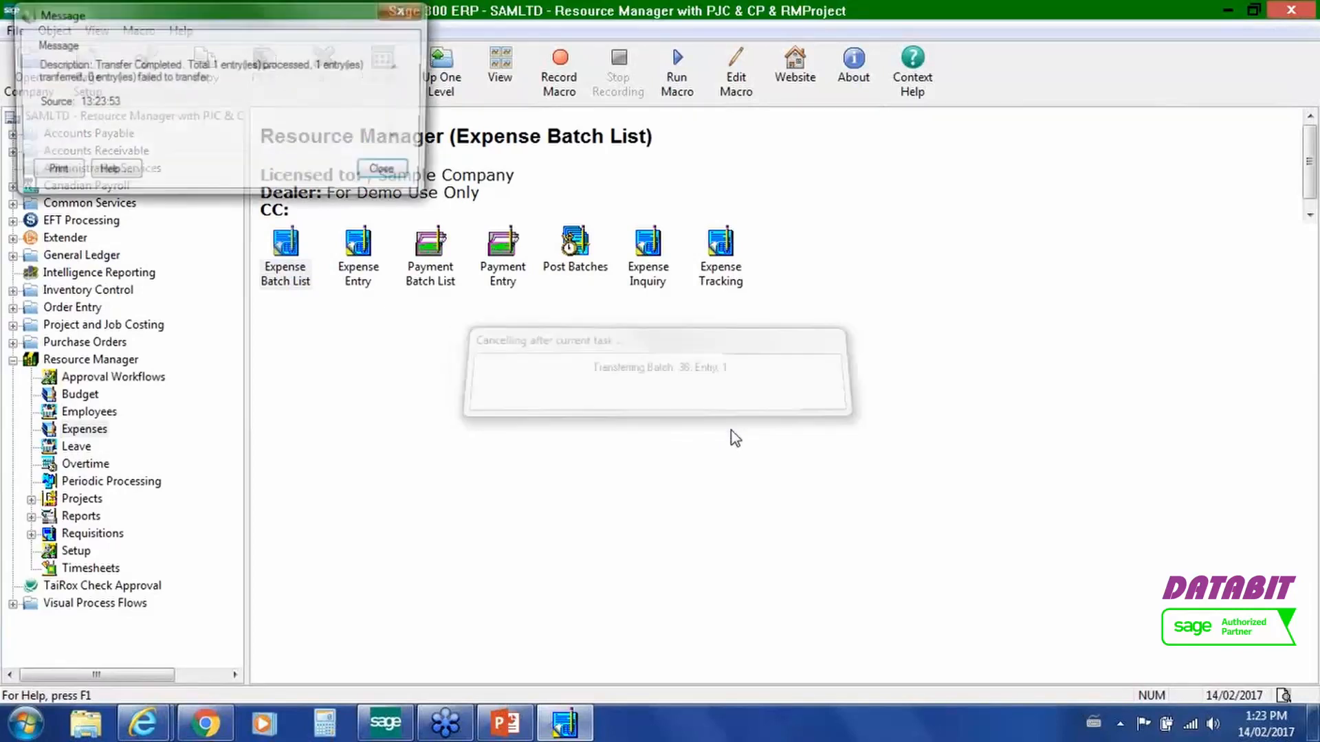
click(388, 178)
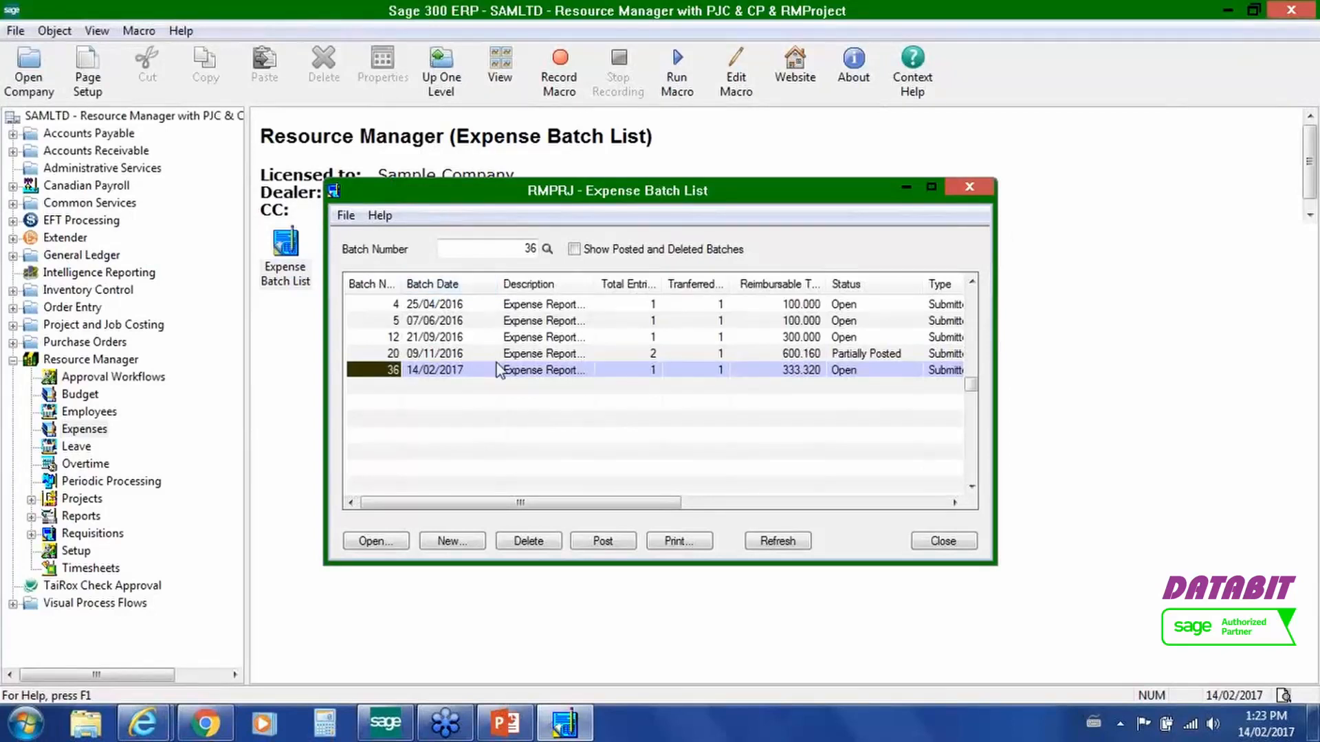
Step: Open batch 36 in Expense Entry, scroll through EV000041's detail columns and select the MEAL line
click(448, 371)
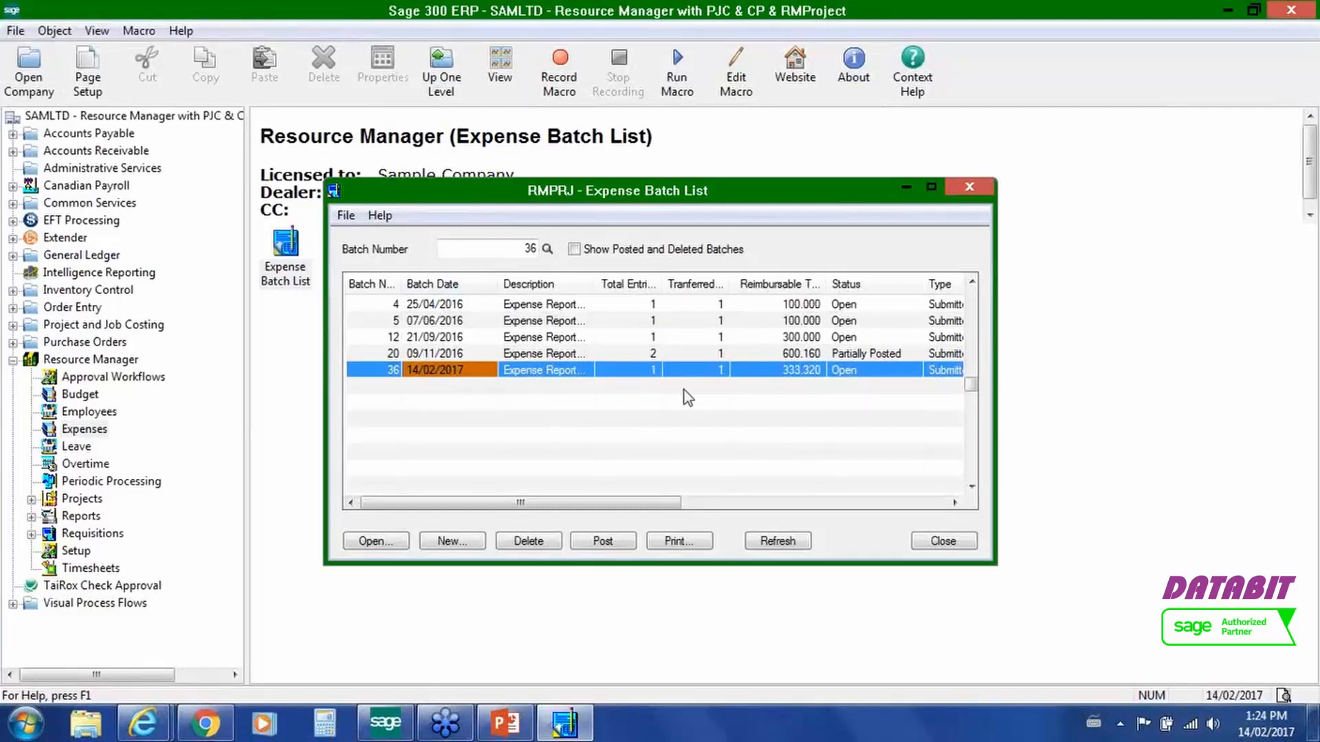
double_click(573, 370)
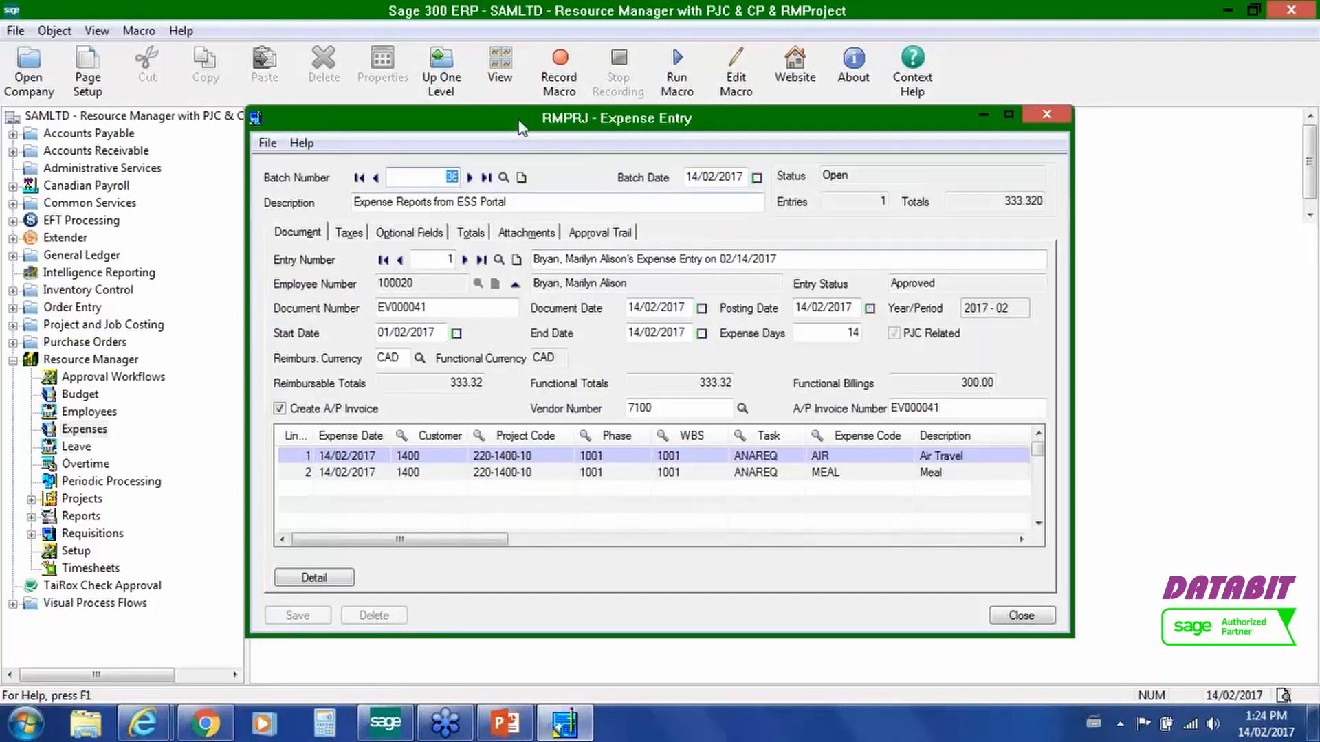
drag(520, 122, 435, 73)
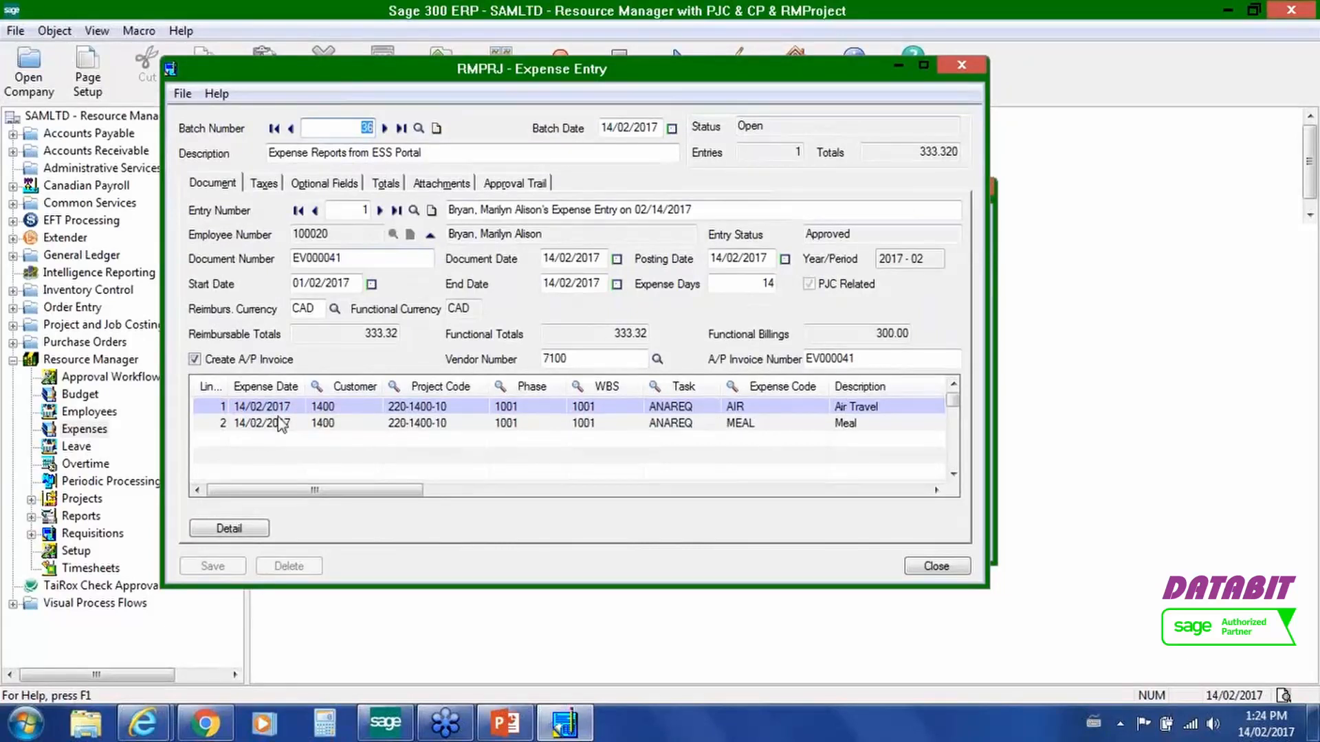
drag(392, 490, 513, 492)
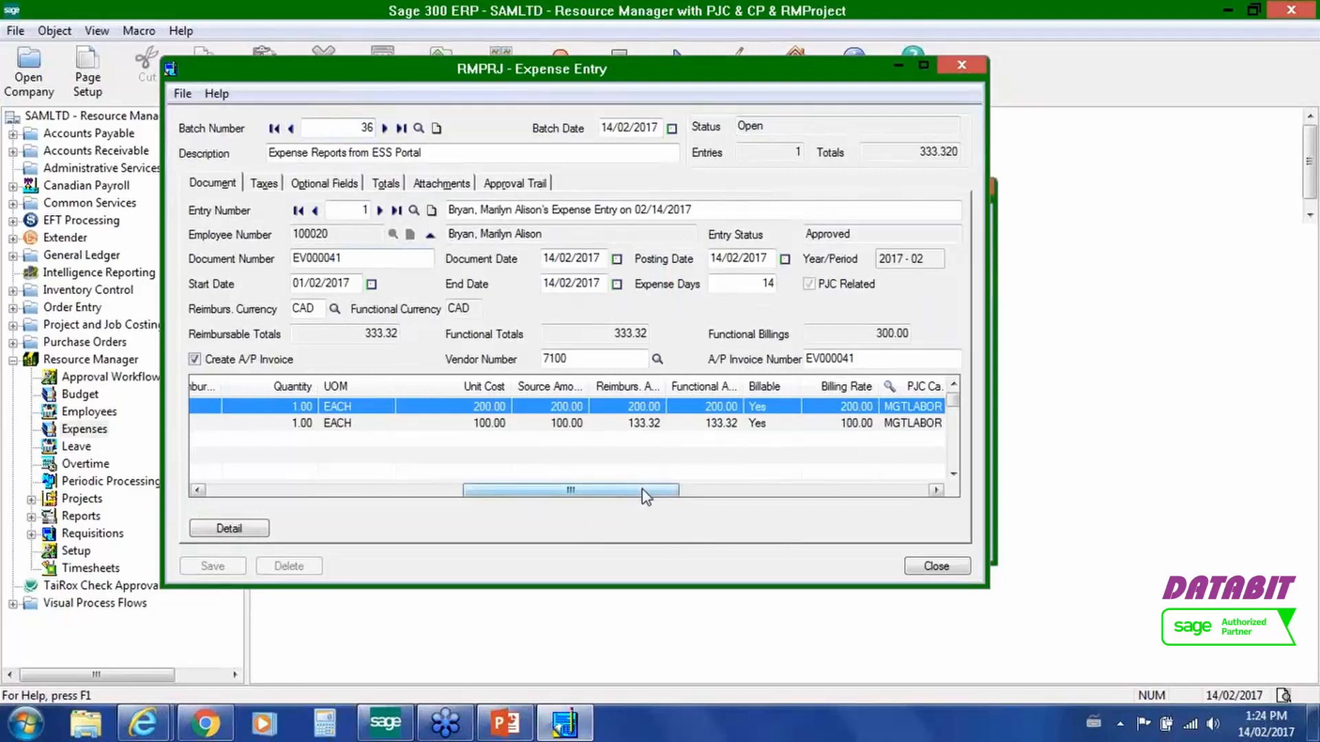
drag(642, 490, 672, 490)
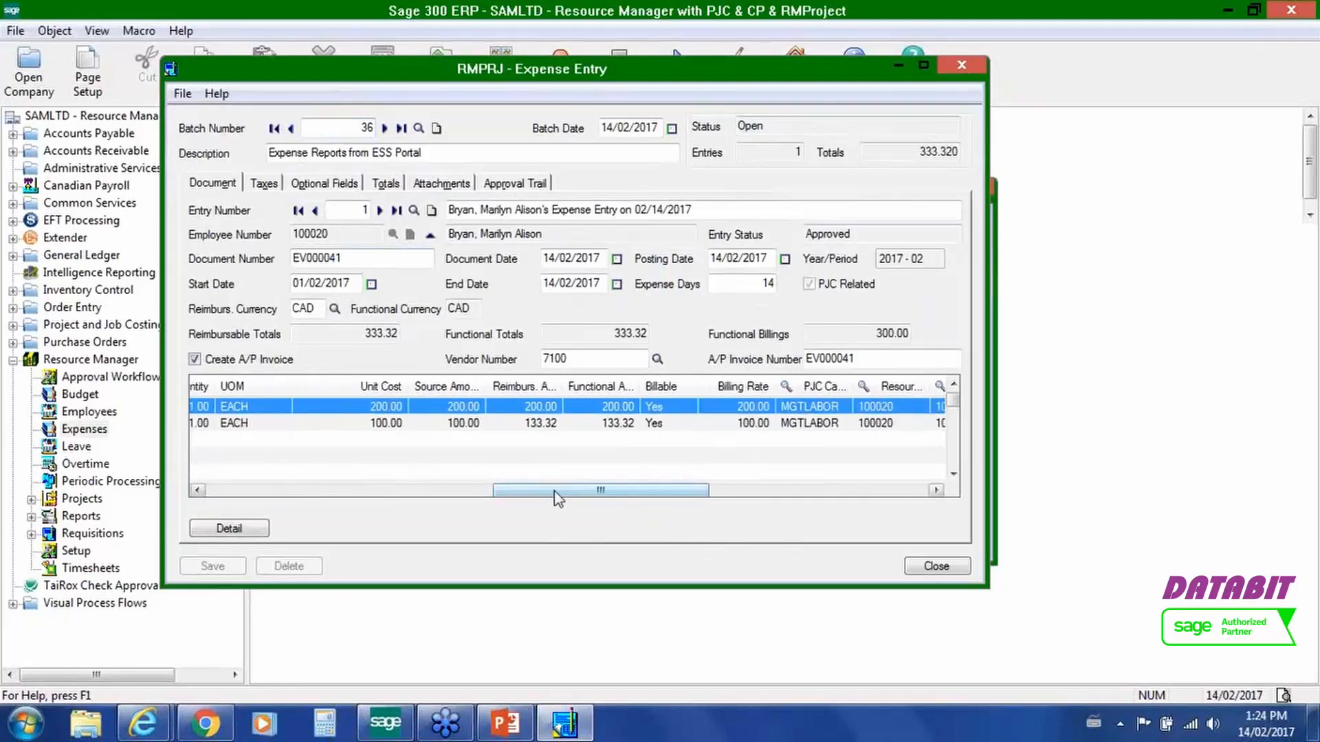
drag(570, 491, 643, 501)
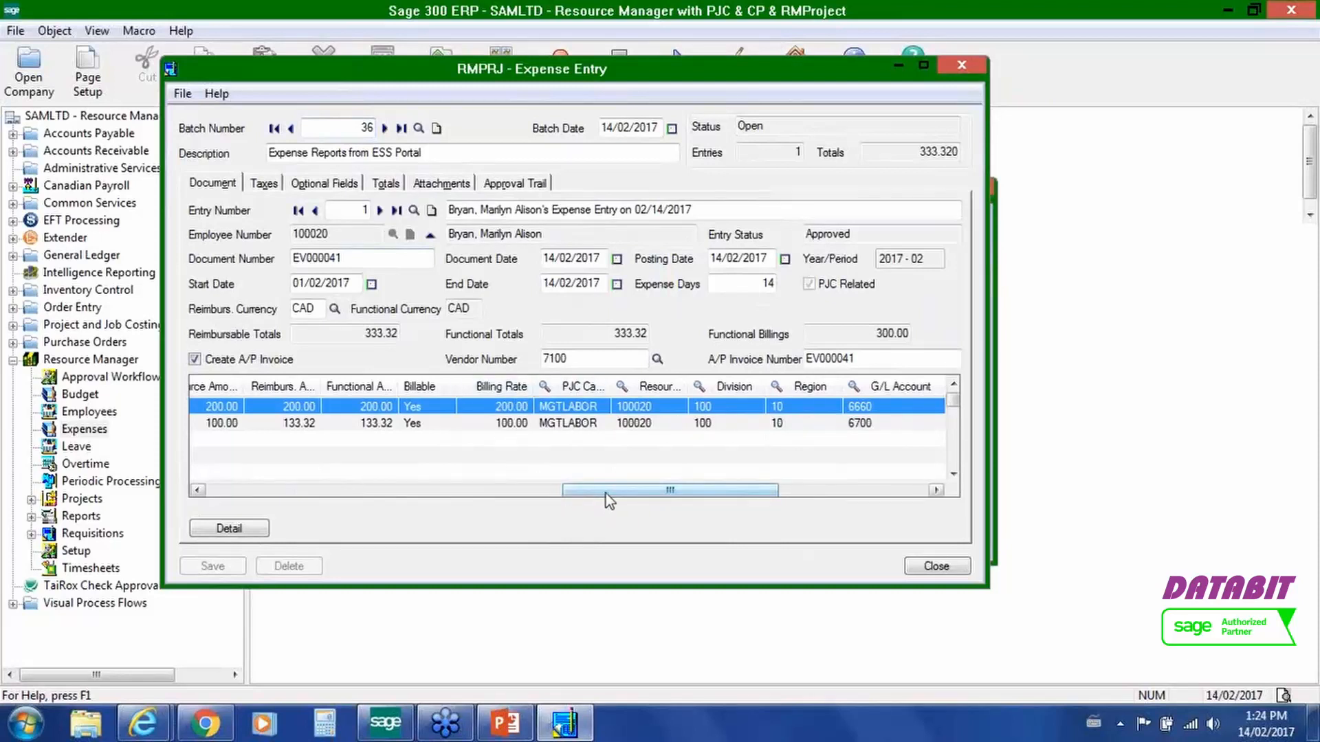
drag(605, 494, 684, 494)
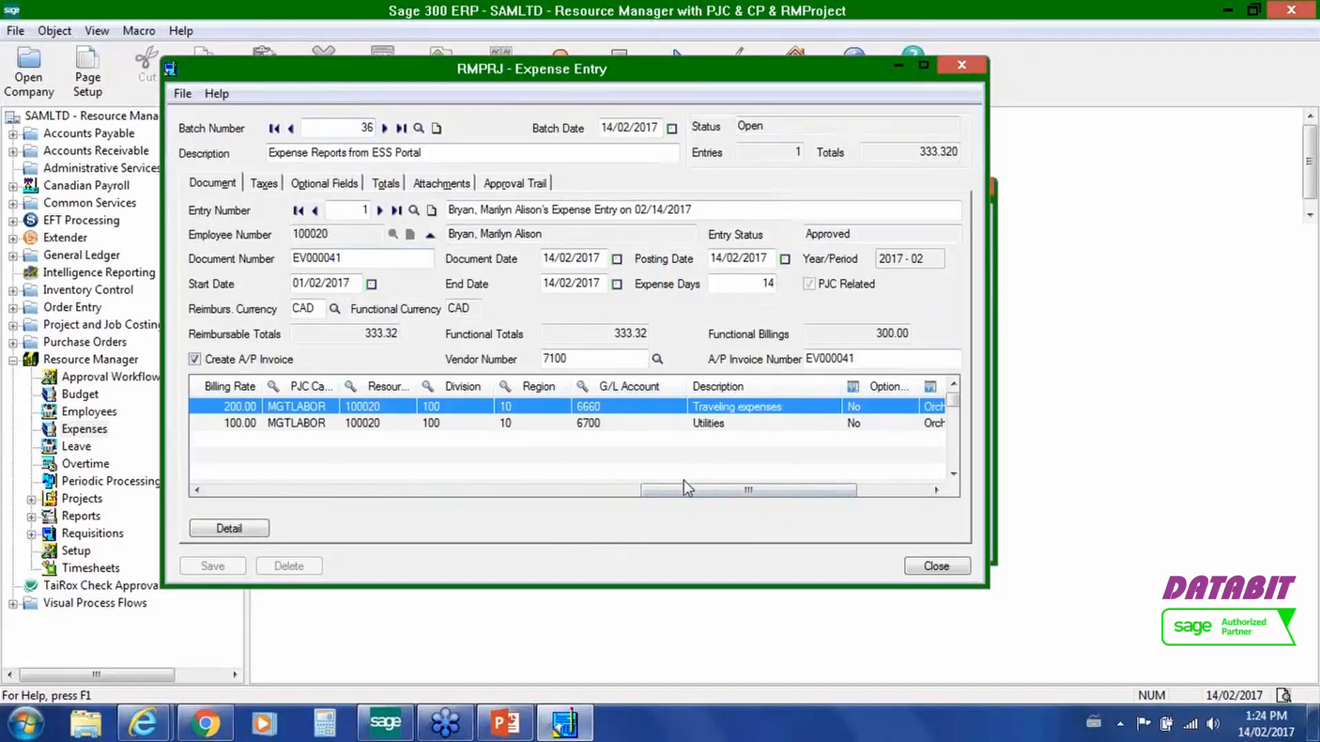
drag(684, 485, 792, 494)
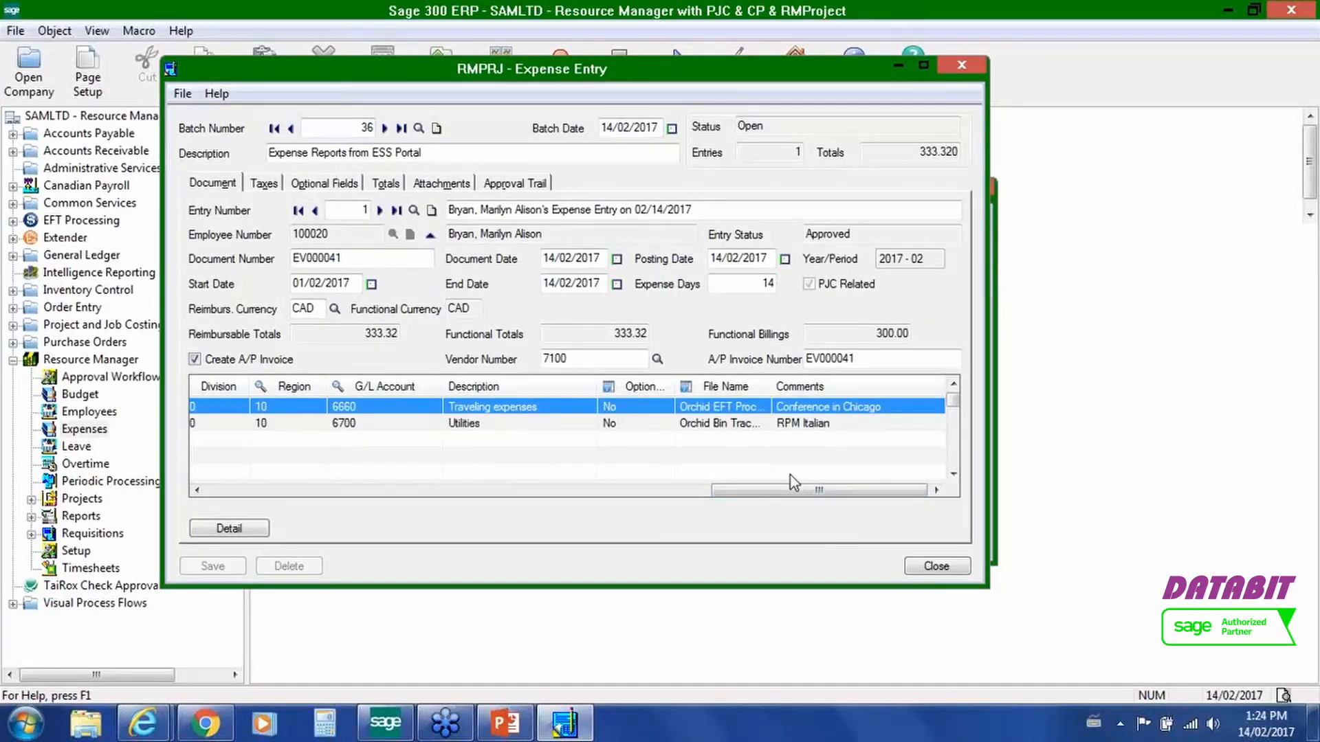
drag(758, 485, 383, 492)
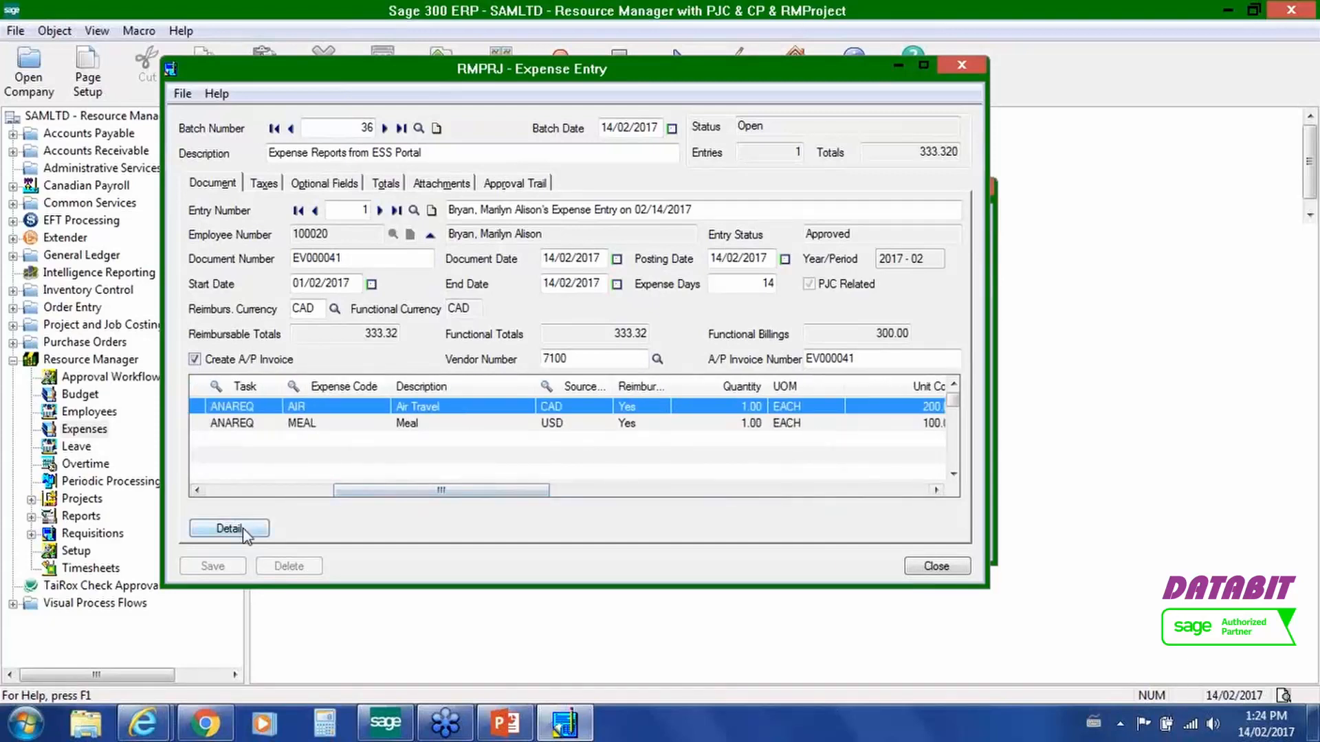
click(348, 424)
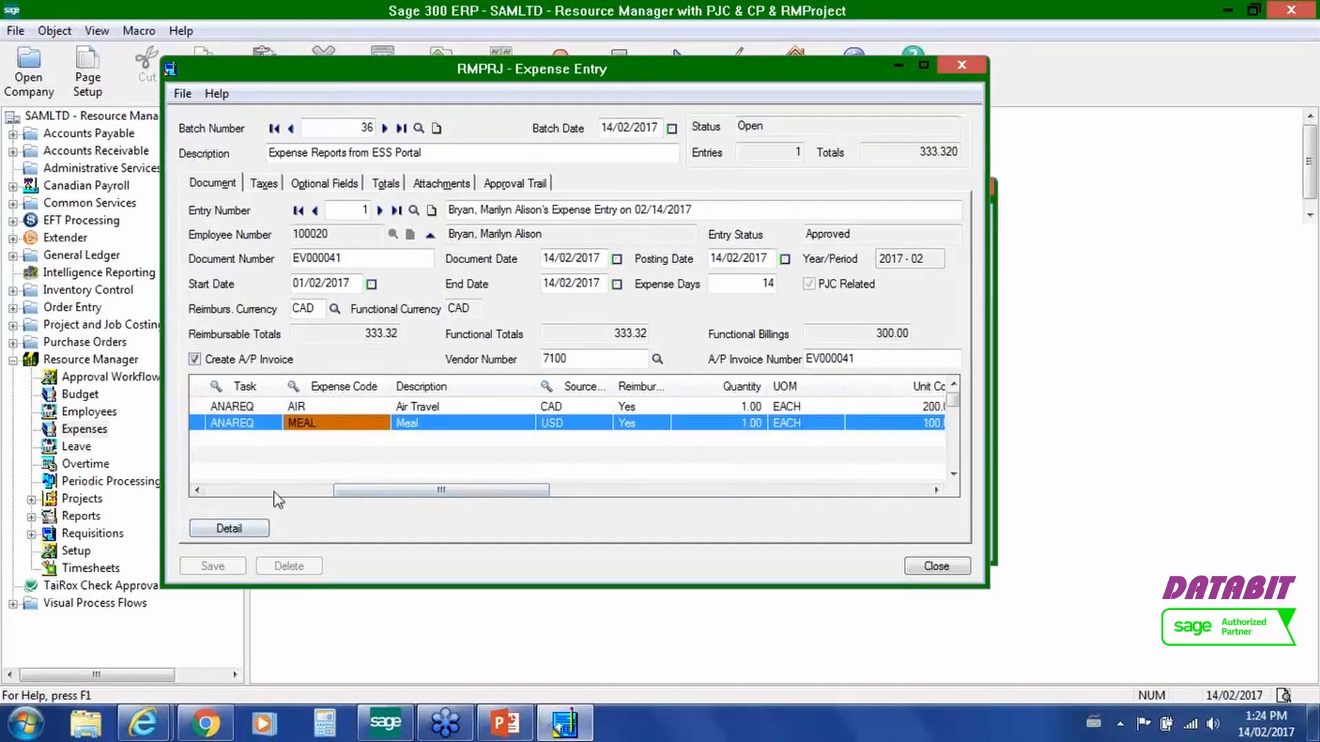
Step: Review the MEAL line's allocation, optional fields and rates (USD at 0.7501000), then close its details
click(260, 530)
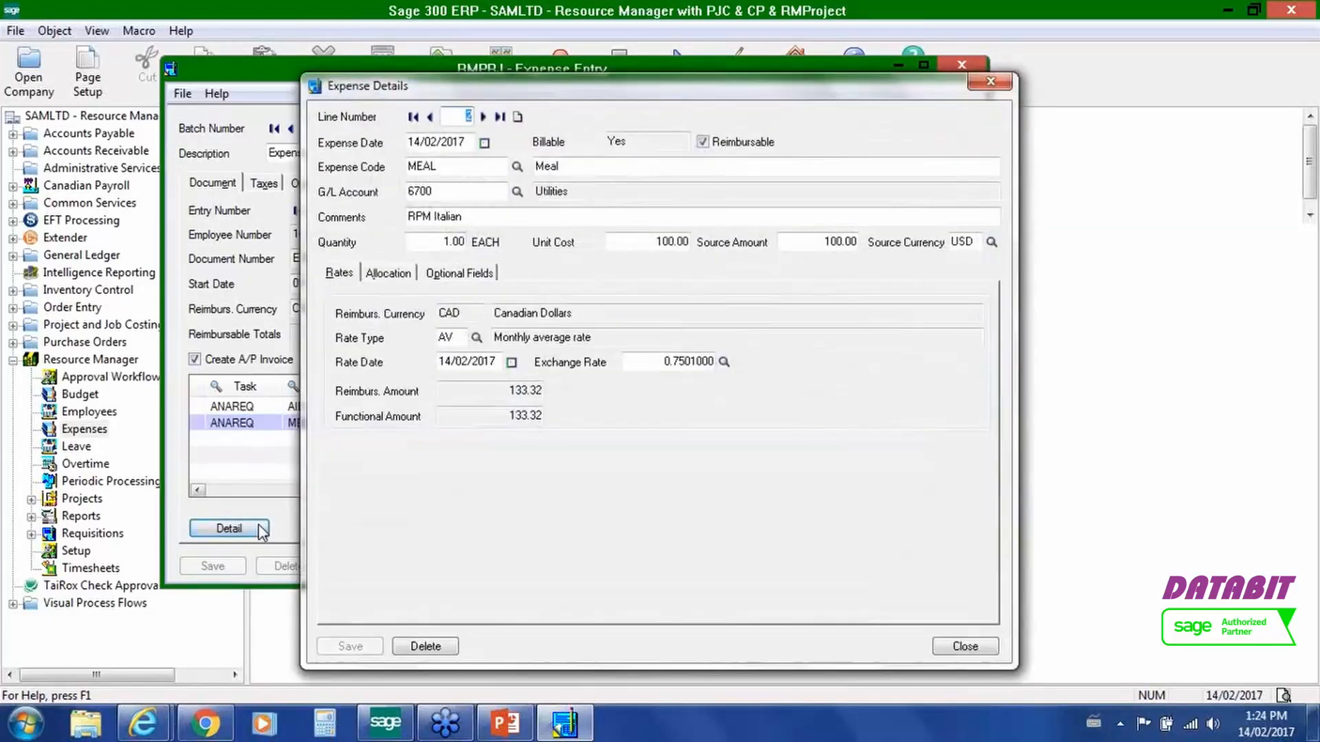
drag(640, 361, 714, 403)
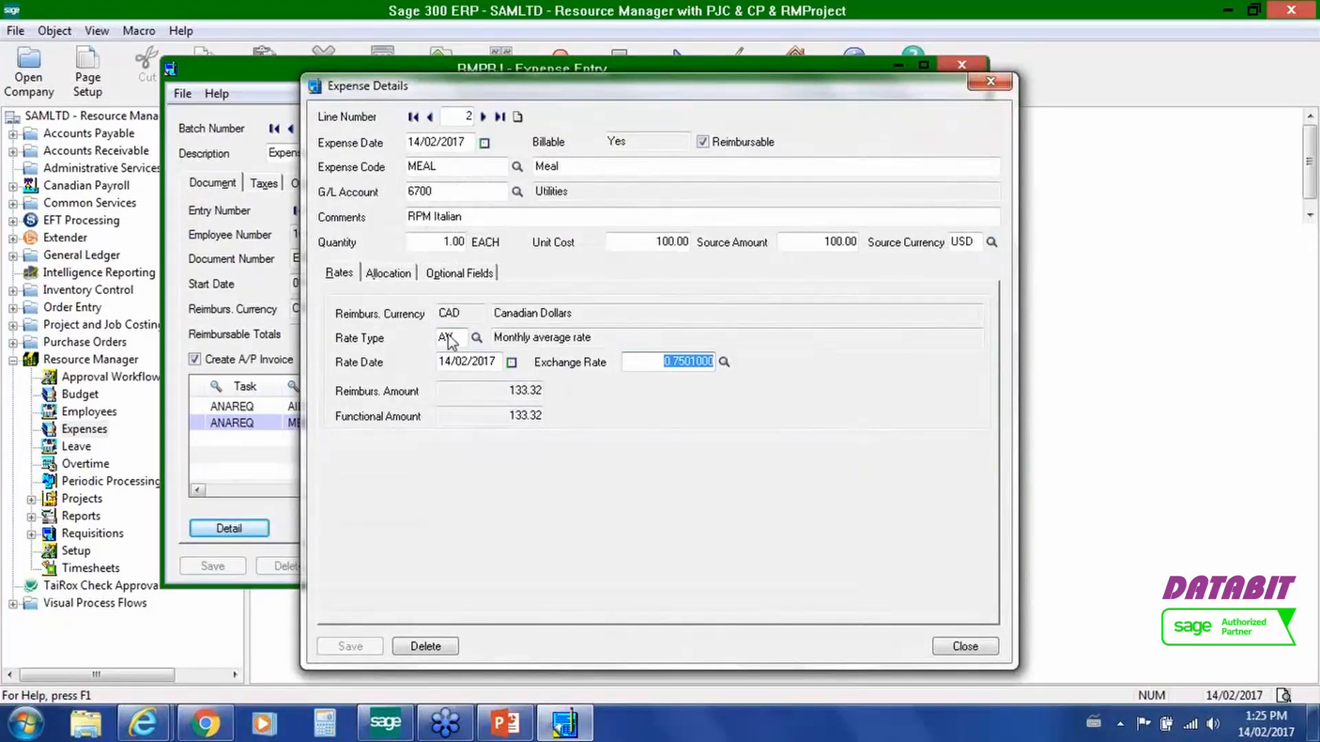
click(406, 278)
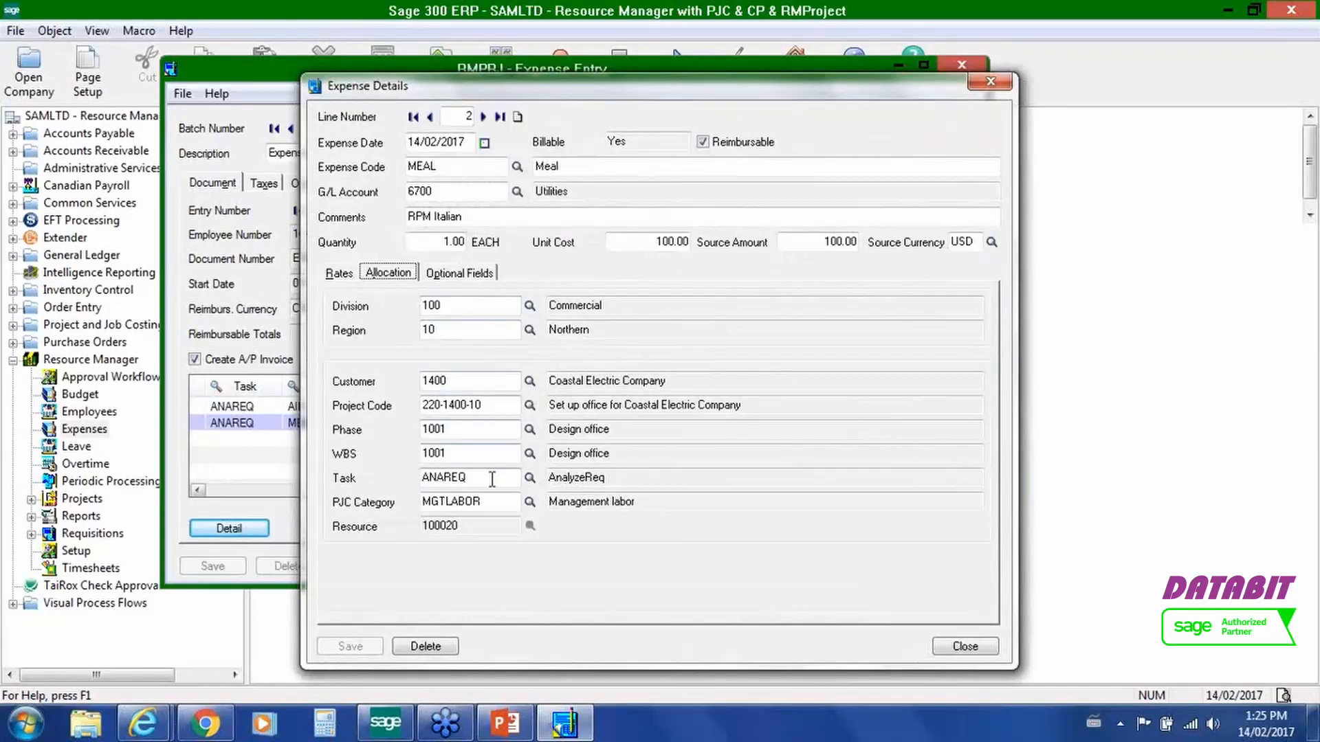
click(435, 275)
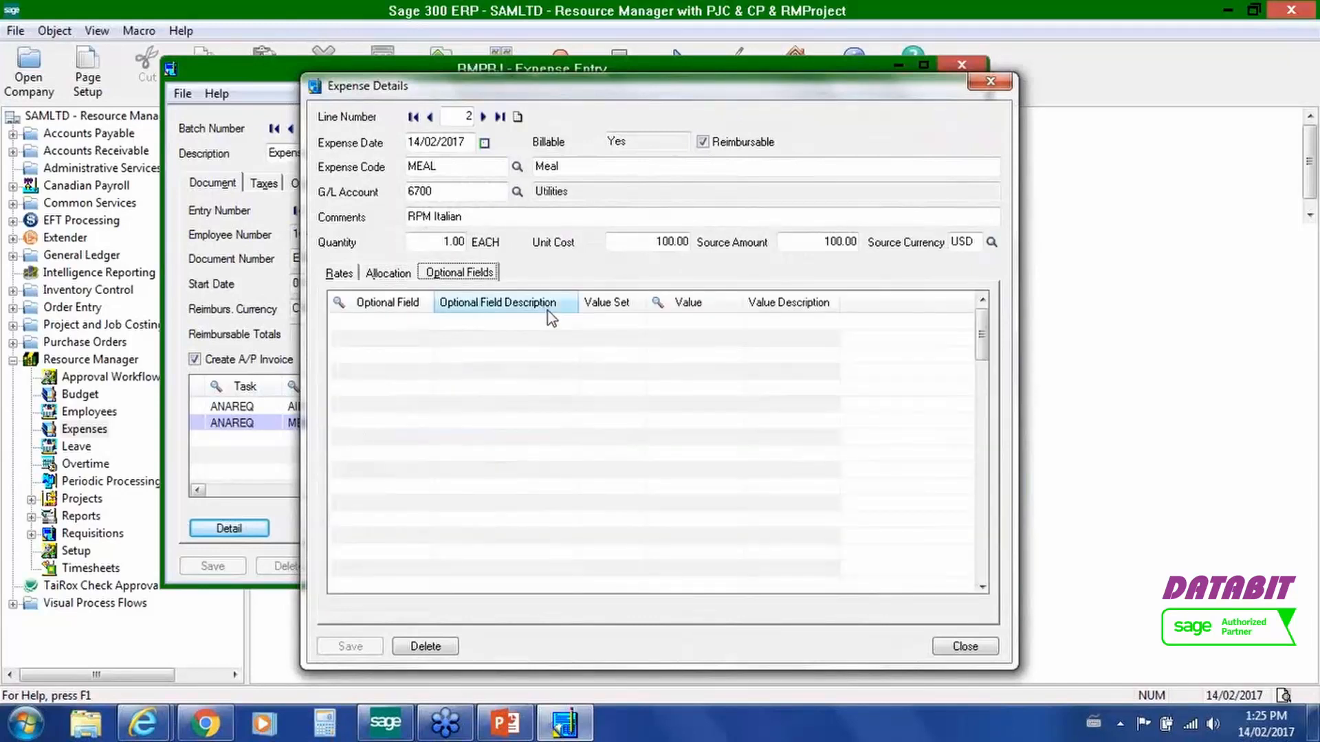
click(337, 275)
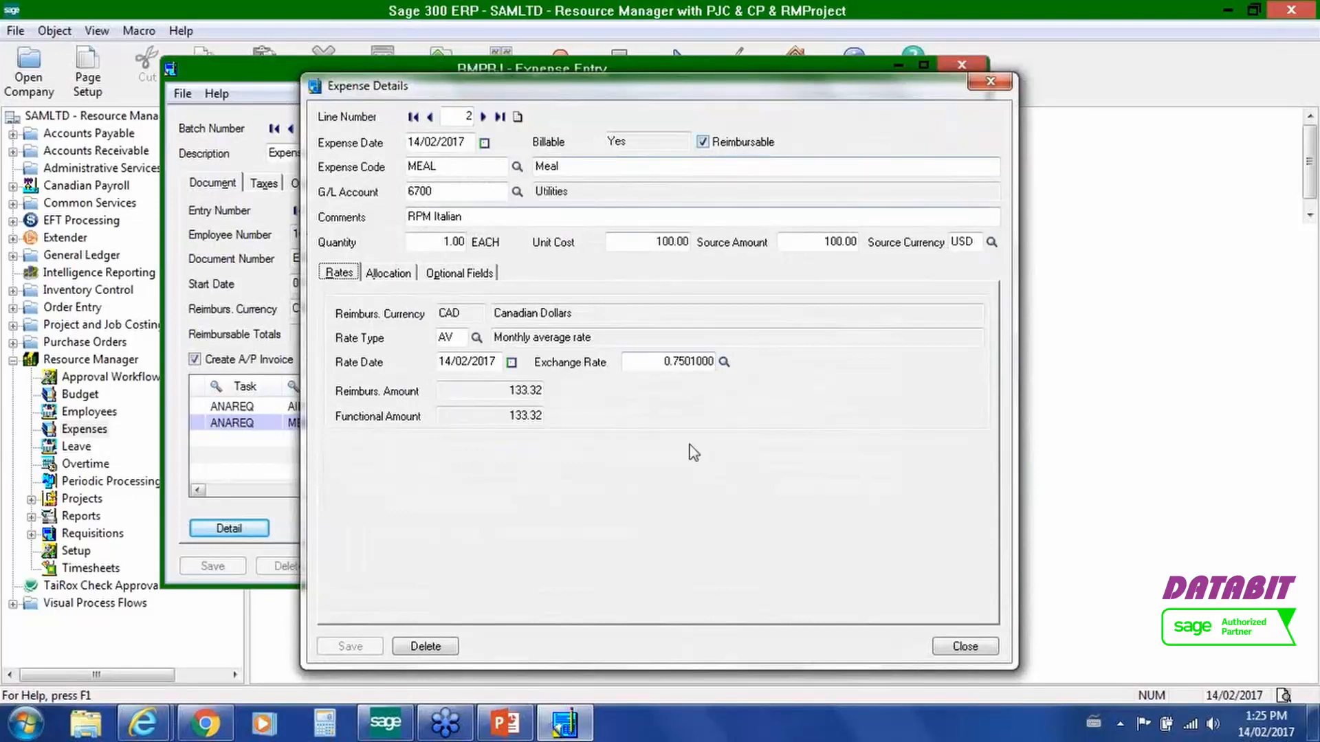
click(954, 645)
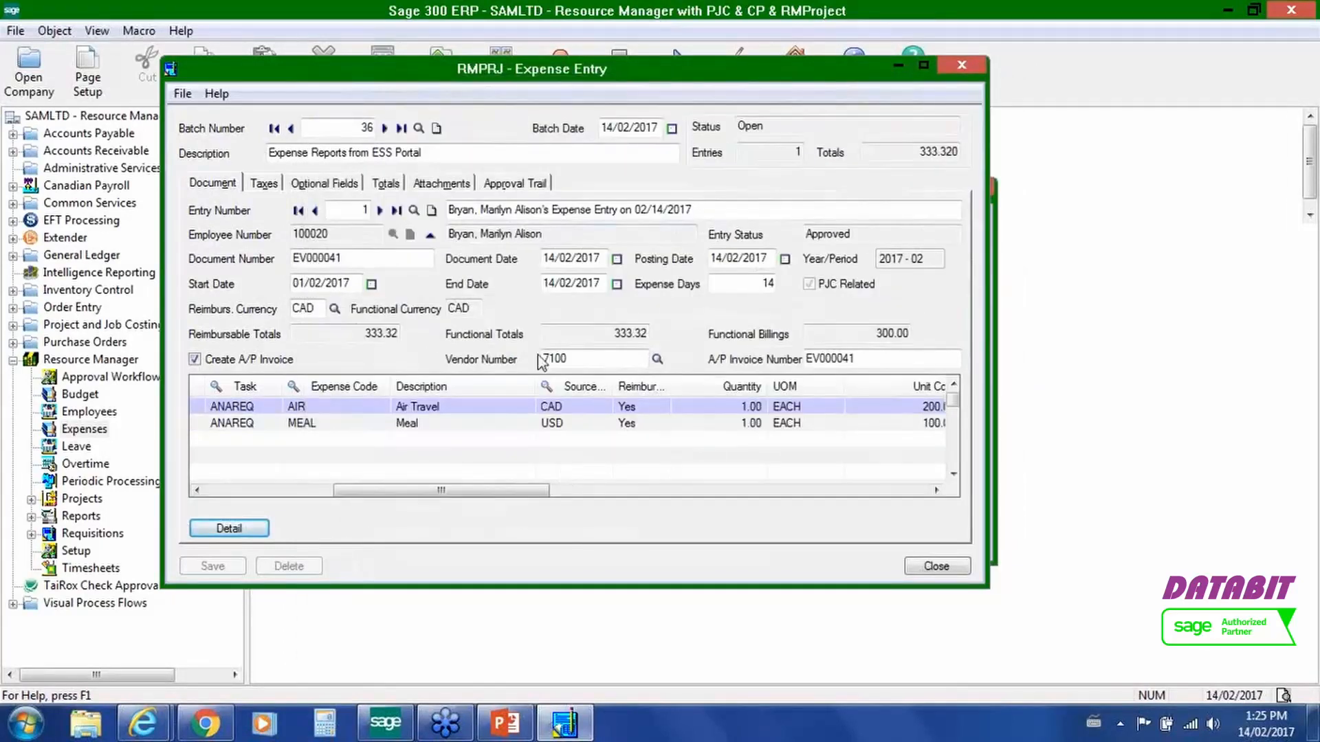
Step: Check EV000041's approval trail, then list its two attached PDF fact sheets
click(534, 184)
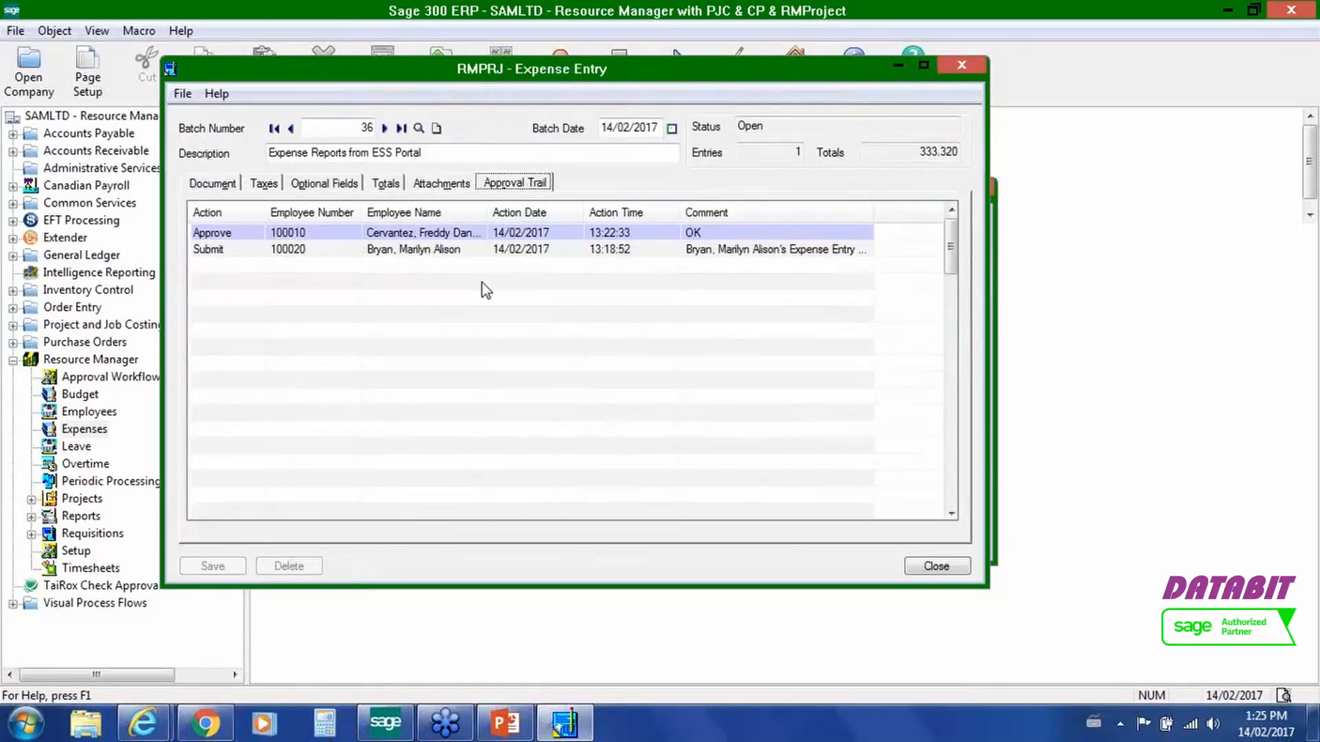
click(444, 184)
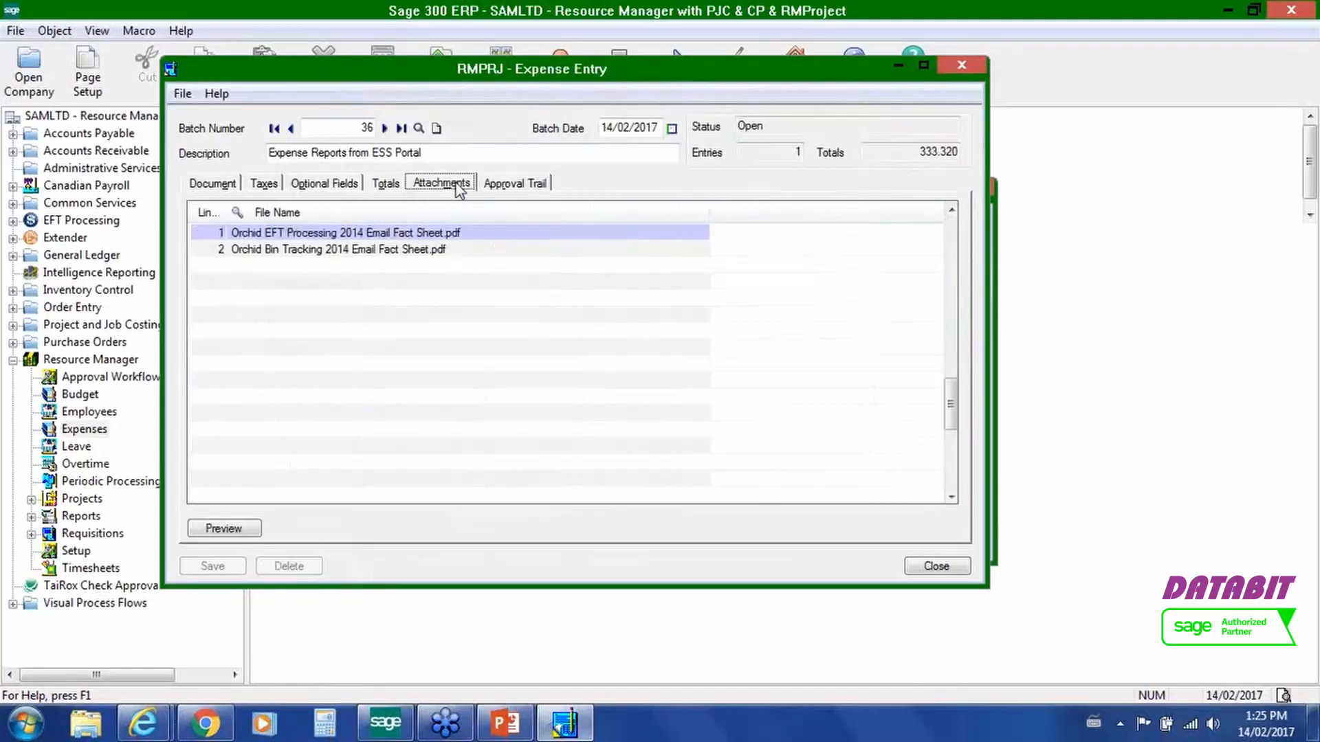
click(323, 233)
click(238, 528)
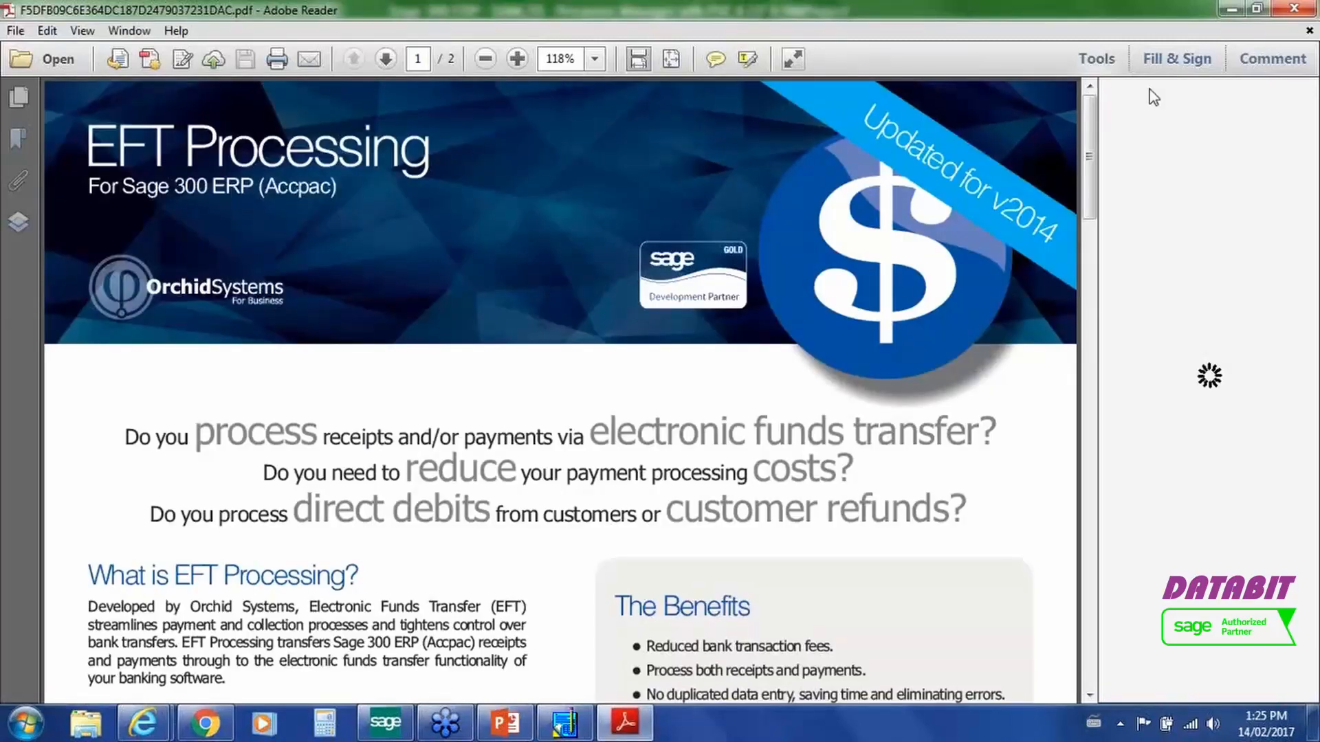
click(1310, 31)
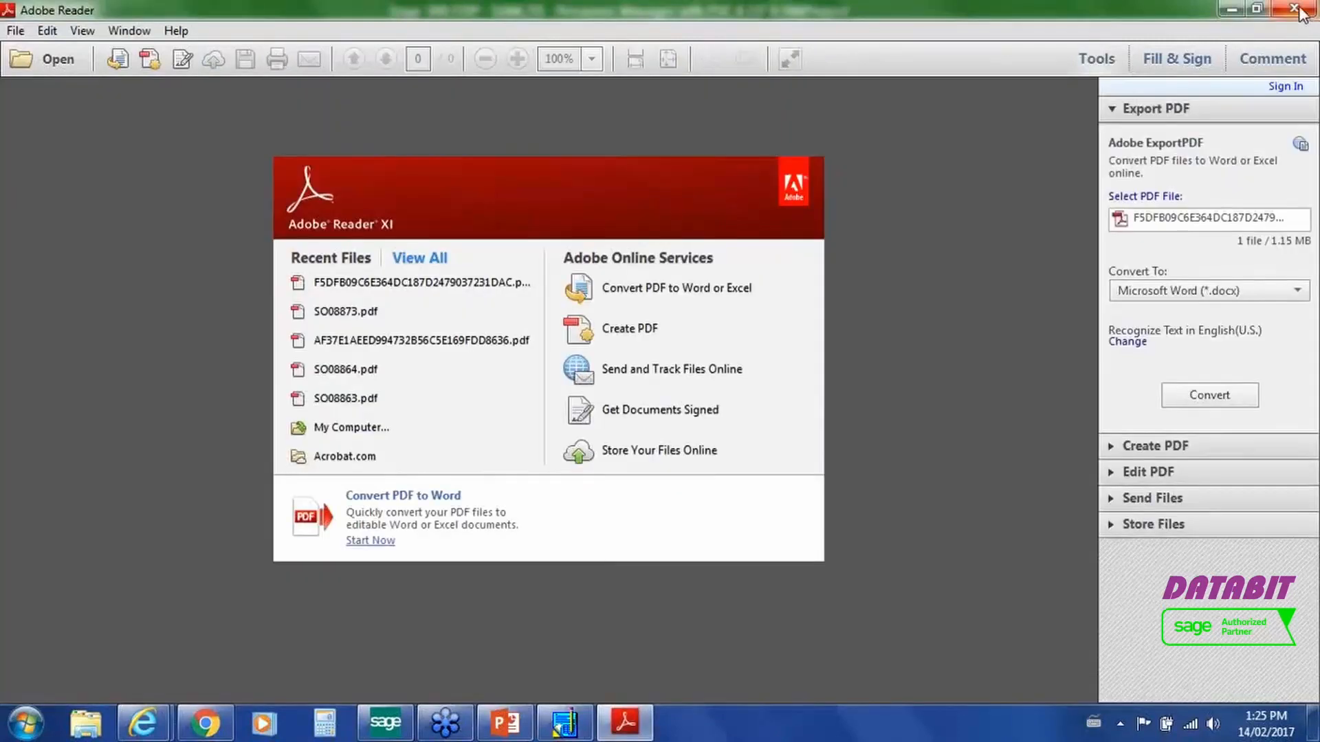
click(1294, 9)
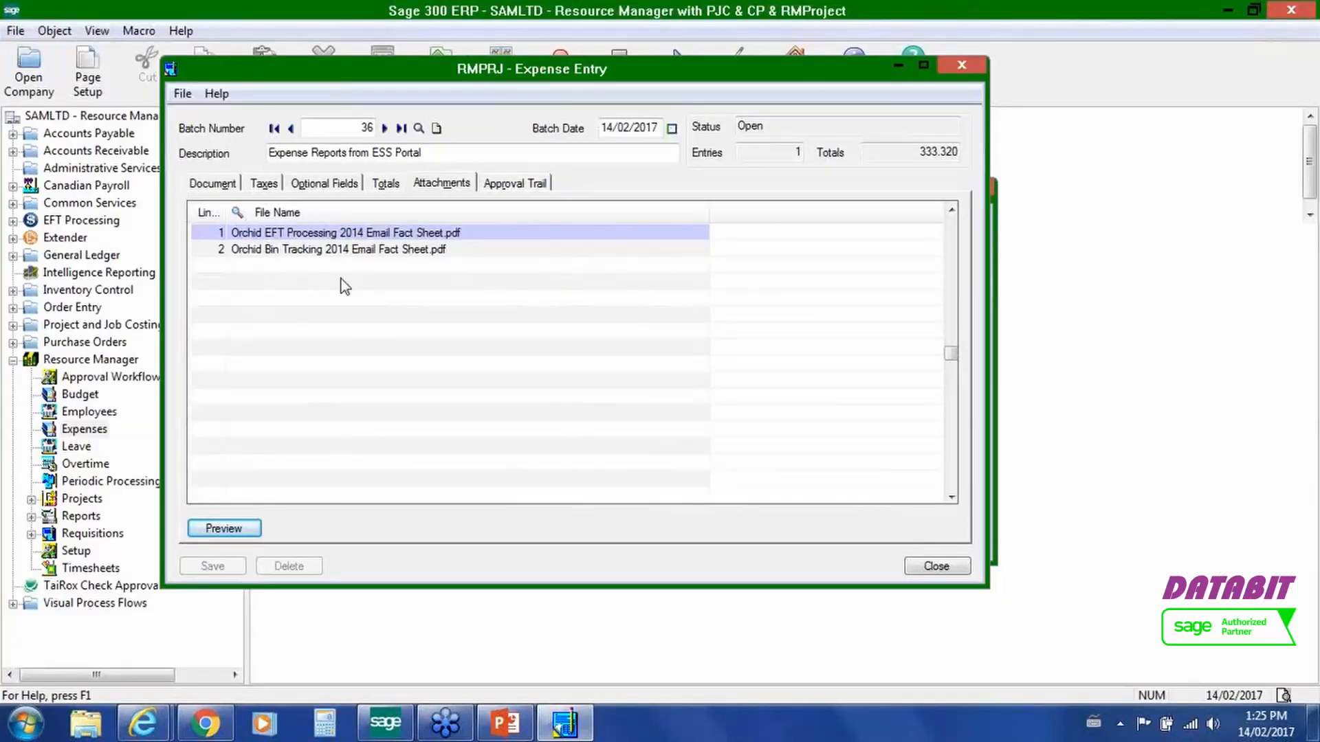
Step: Review EV000041's Totals, Optional Fields, Taxes and Document tabs, check the A/P invoice fields, and close it
click(393, 186)
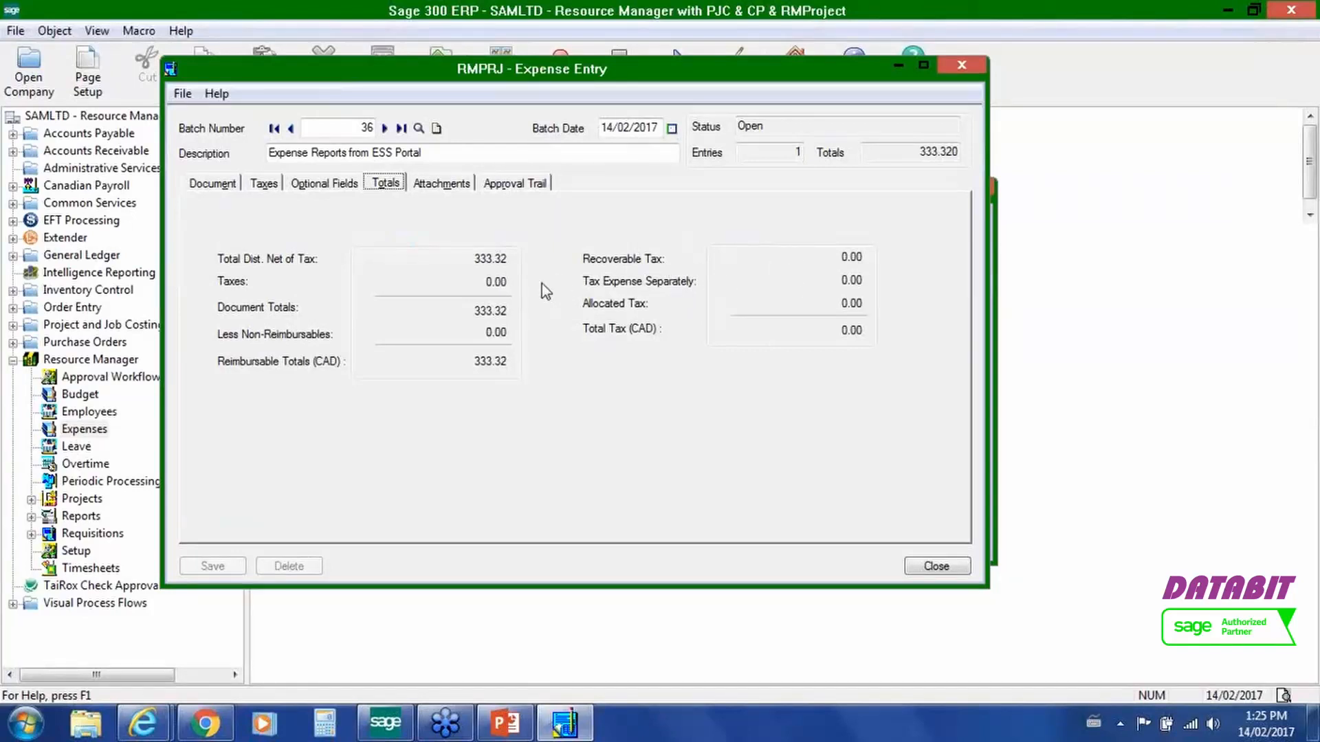
click(299, 188)
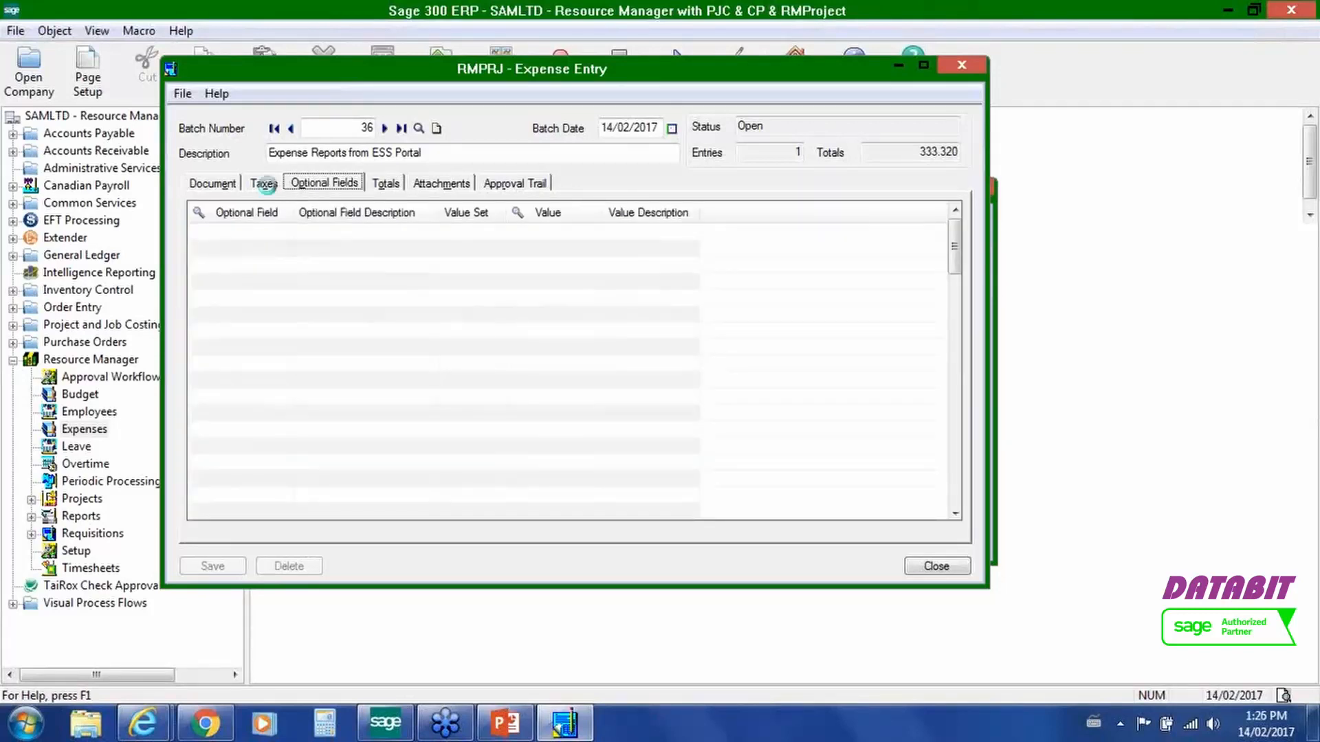
click(267, 186)
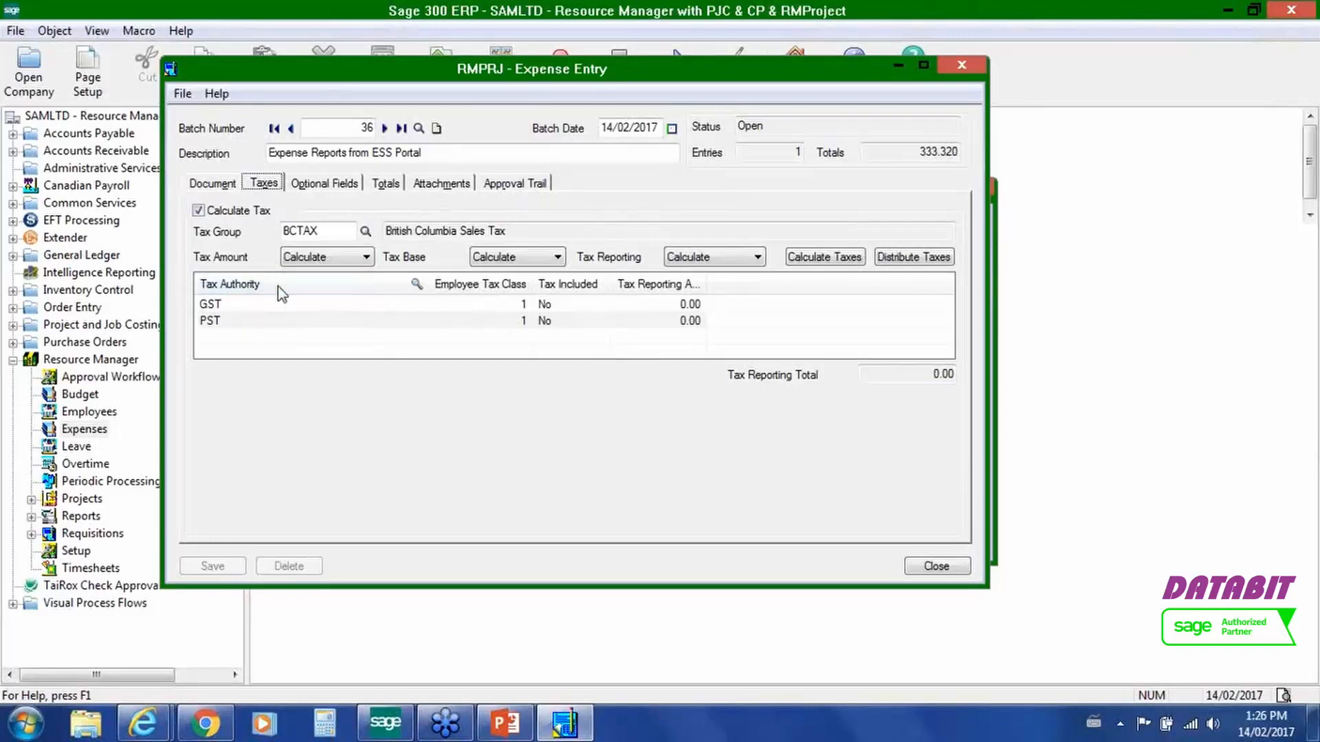
click(220, 187)
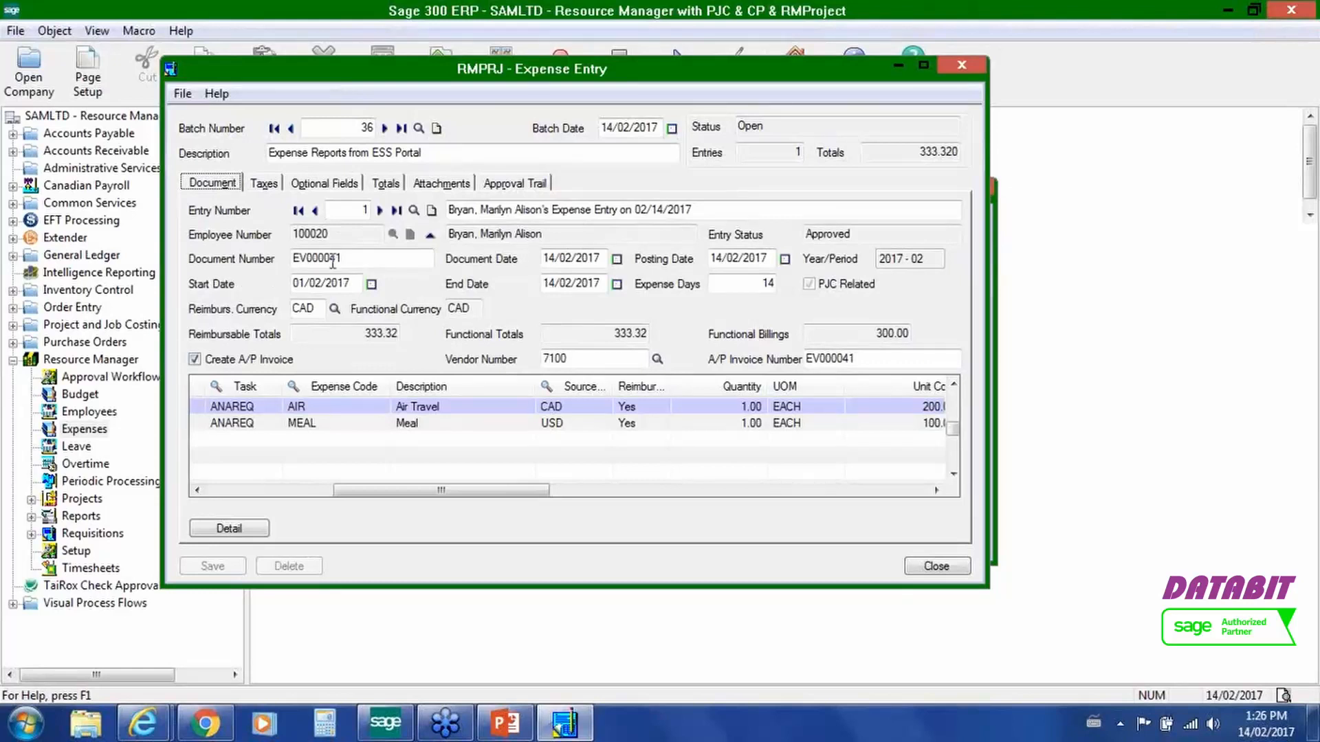
drag(364, 259, 268, 256)
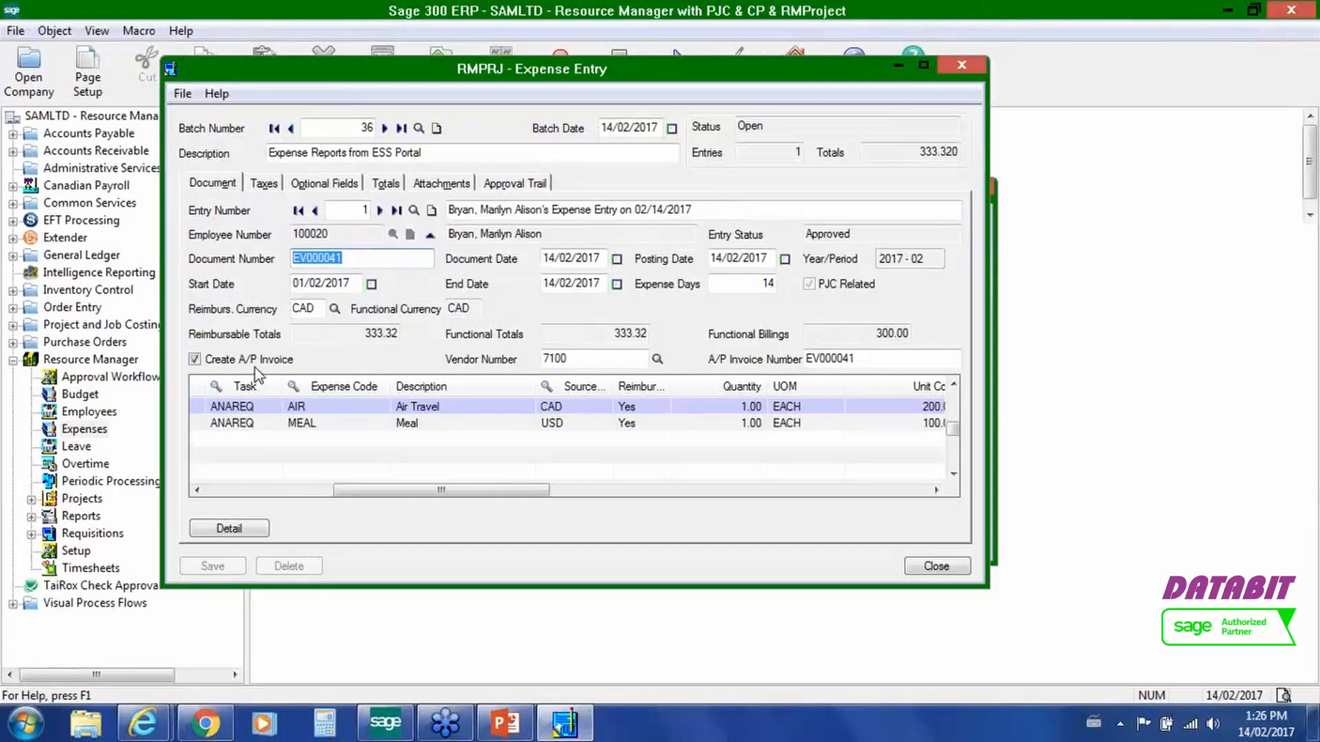
click(876, 360)
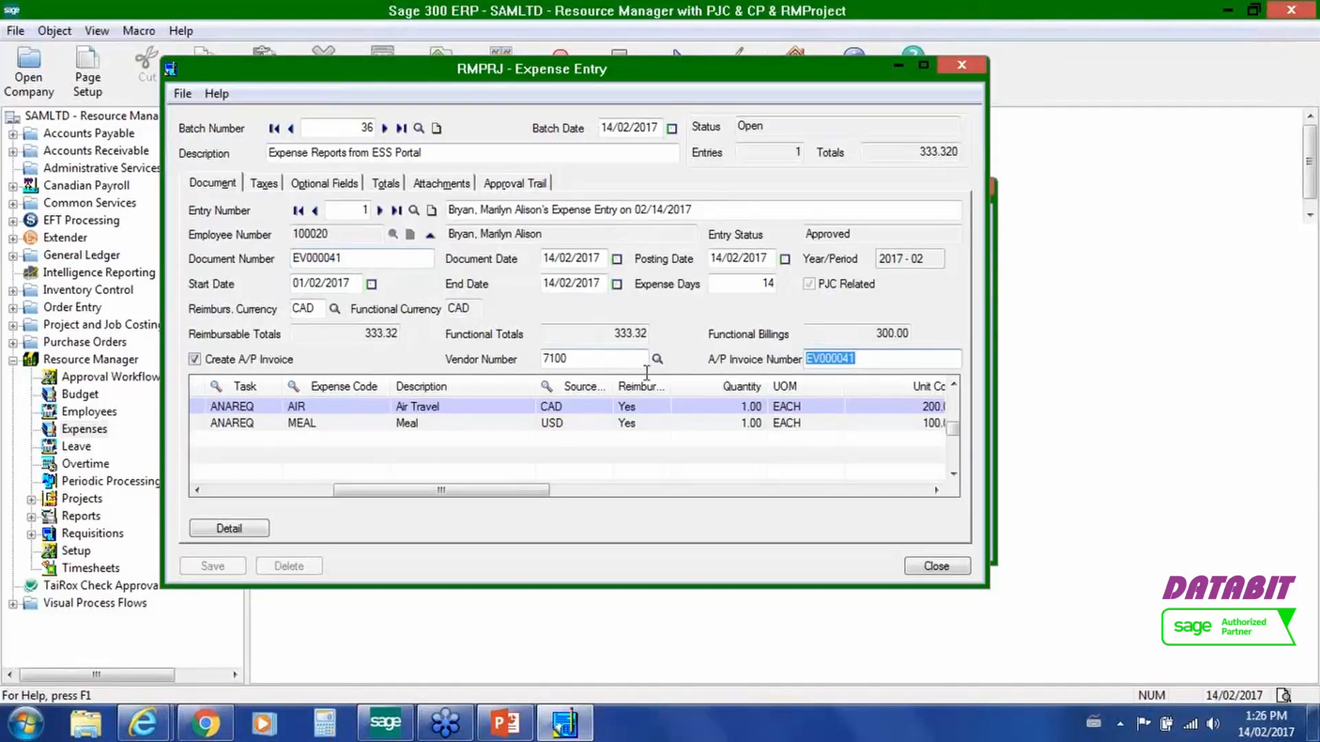
key(shift+Tab)
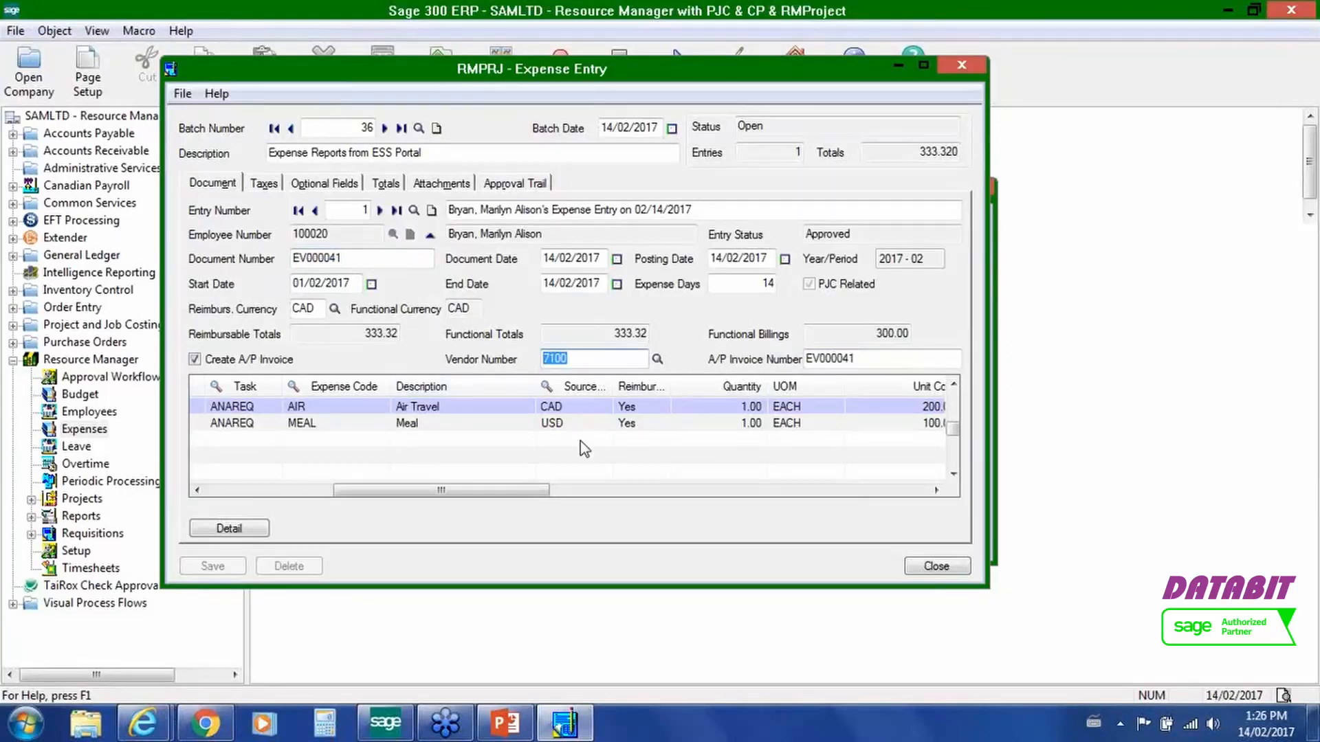
click(940, 566)
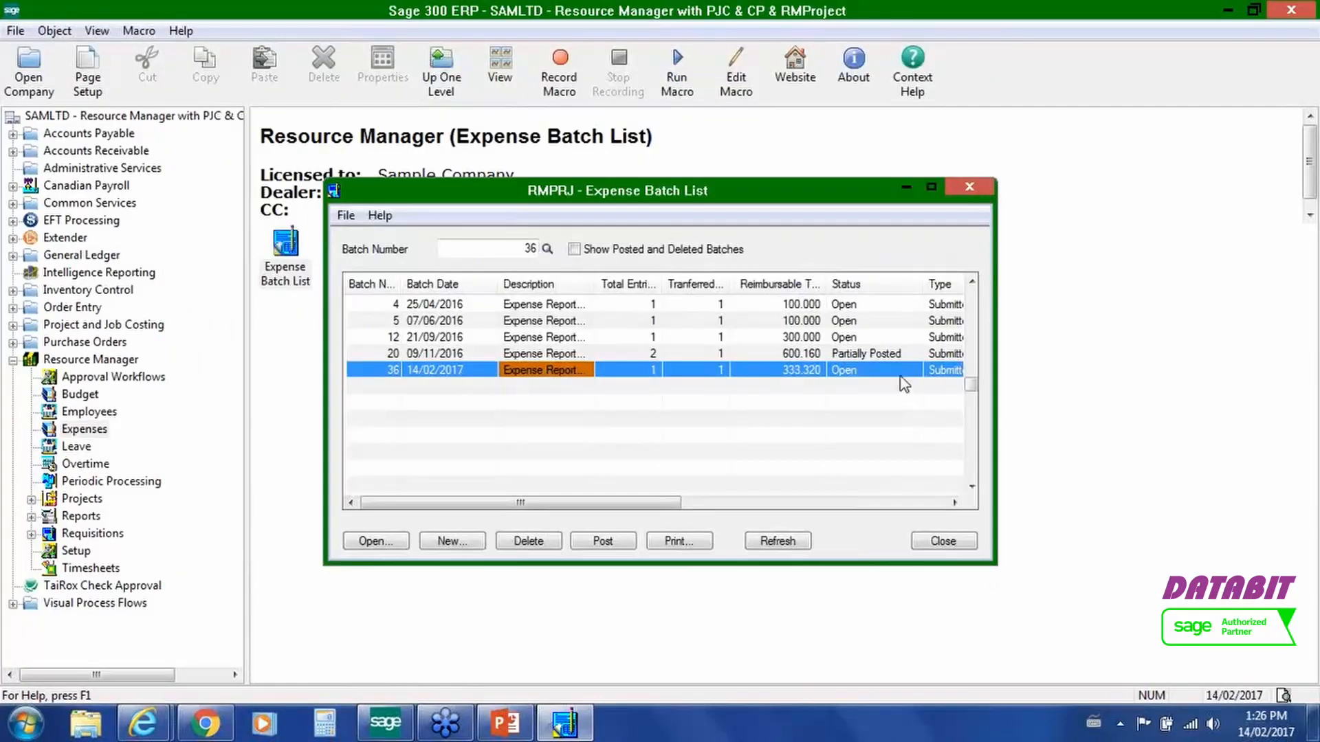
Step: Post expense batch 36 and review the A/P invoice, G/L and PJC timecard creation messages
click(903, 371)
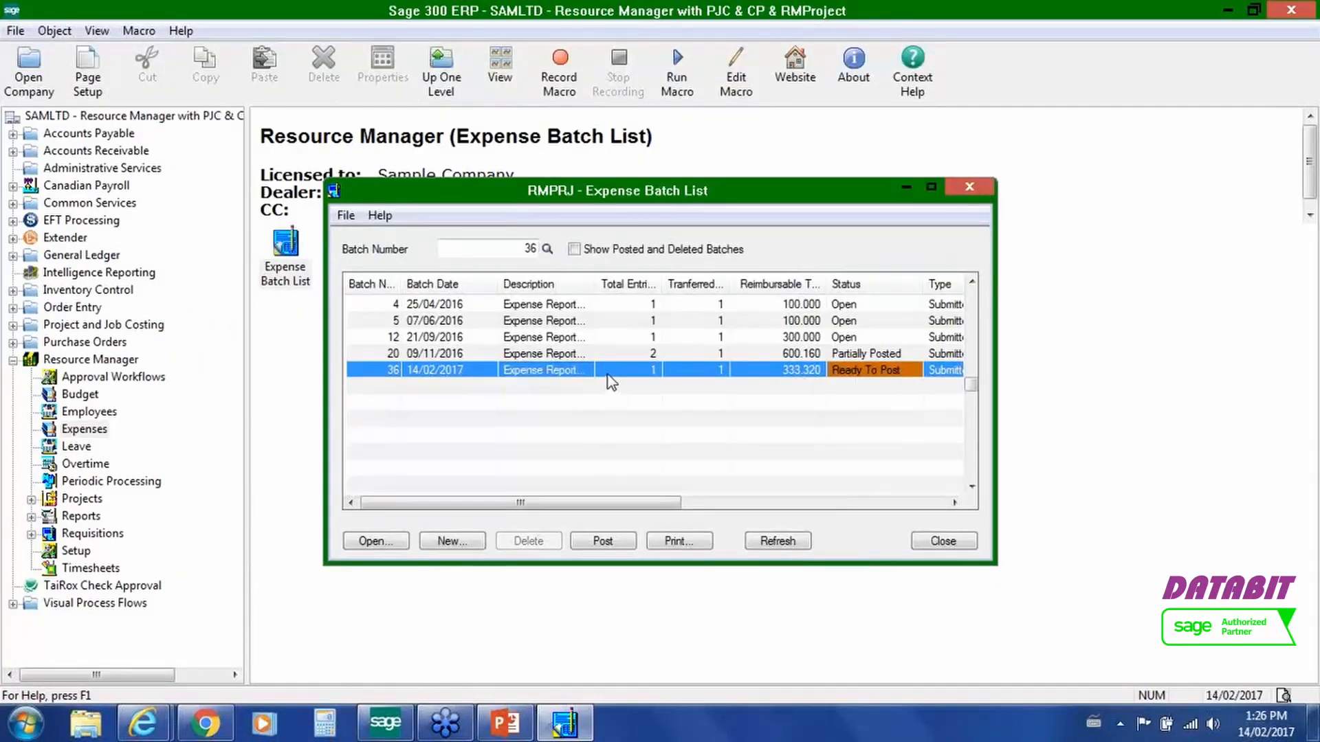
click(605, 543)
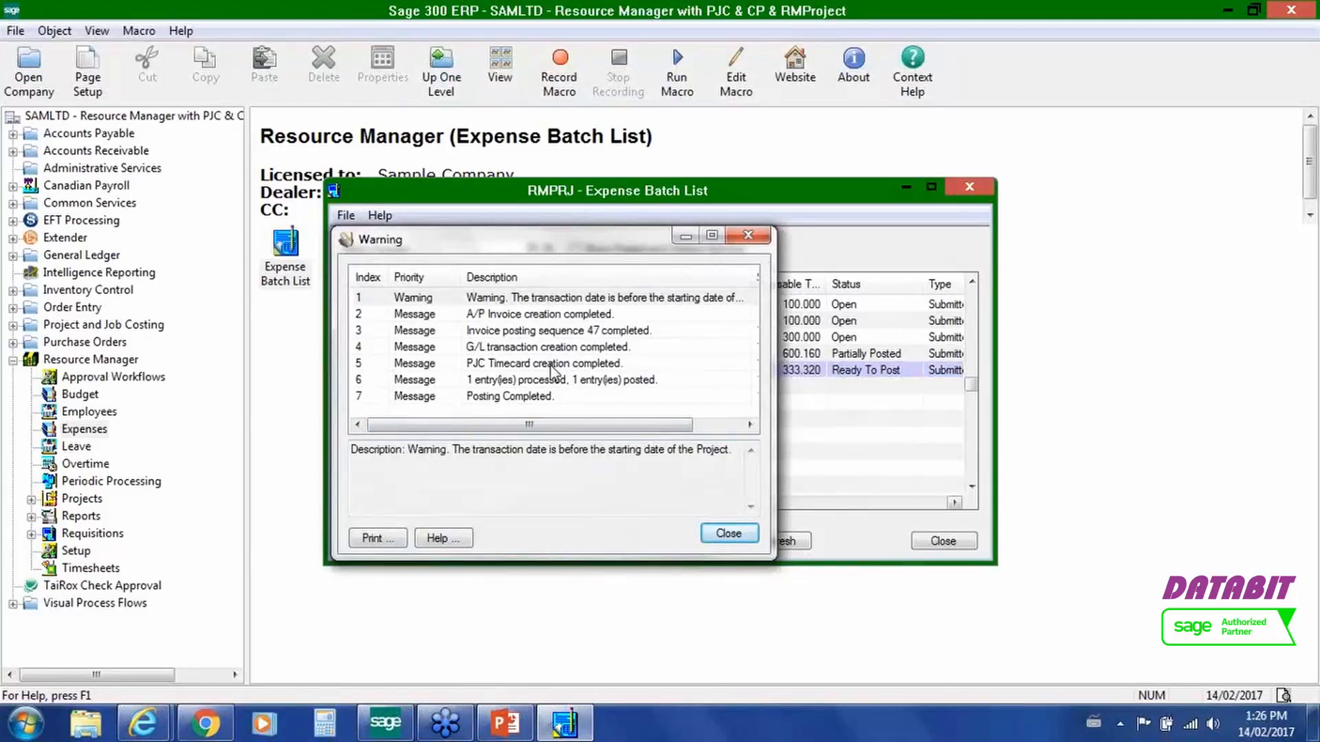
click(533, 315)
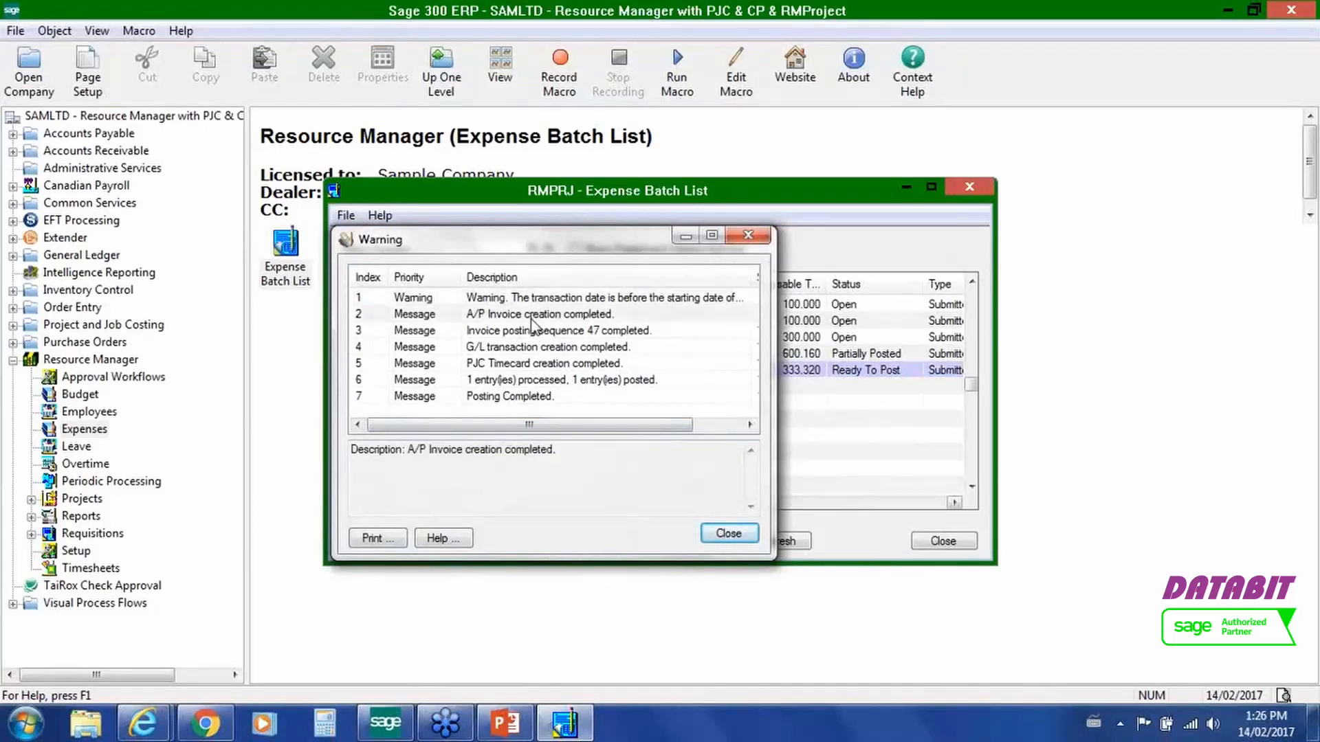
click(534, 347)
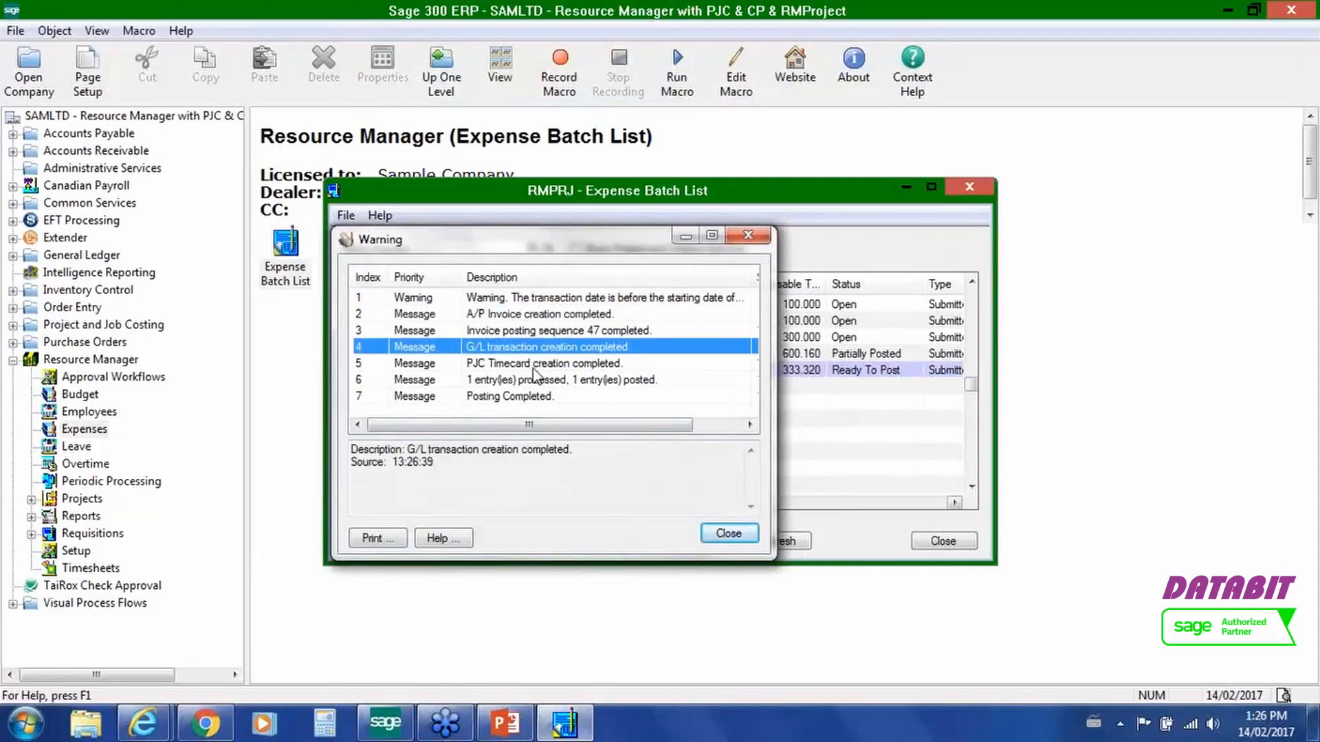
click(536, 364)
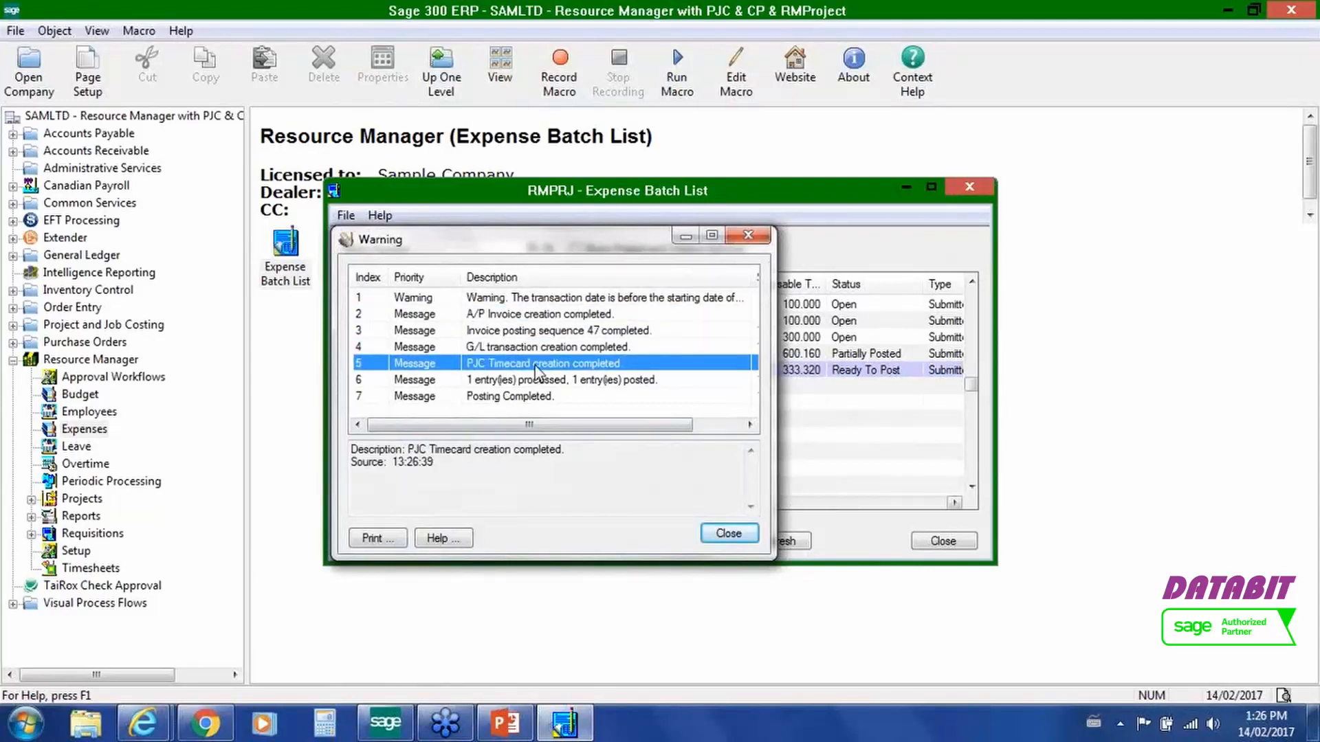
click(727, 534)
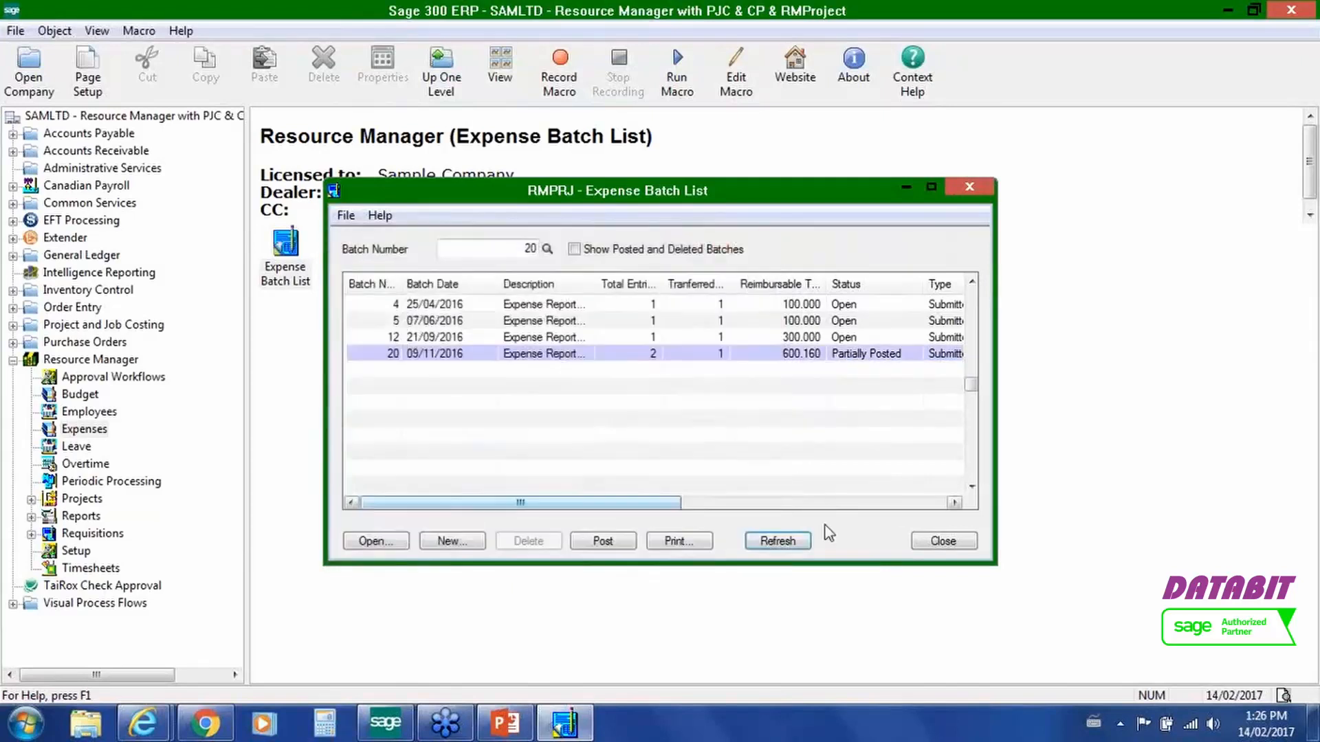
Step: Open the A/P Invoice Batch List and check batch 77's date 14/02/2017 and total 333.320
click(944, 541)
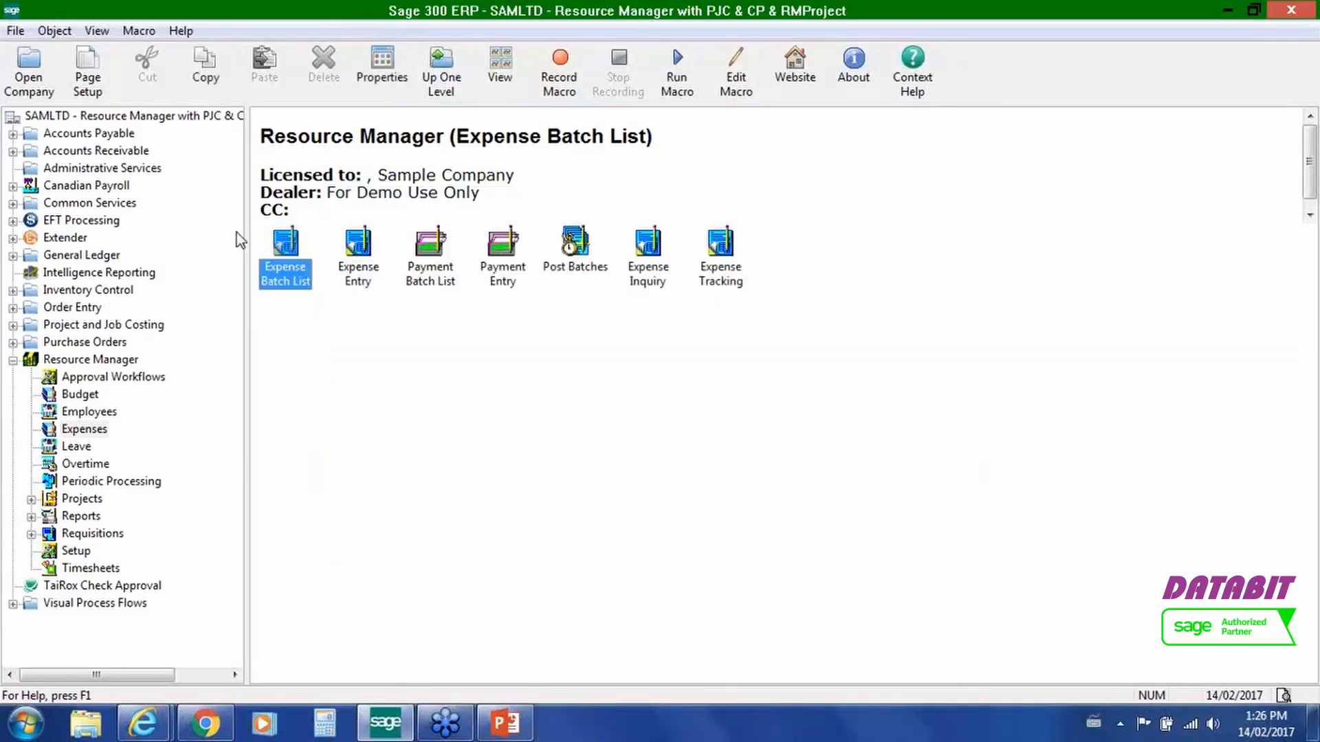
click(13, 134)
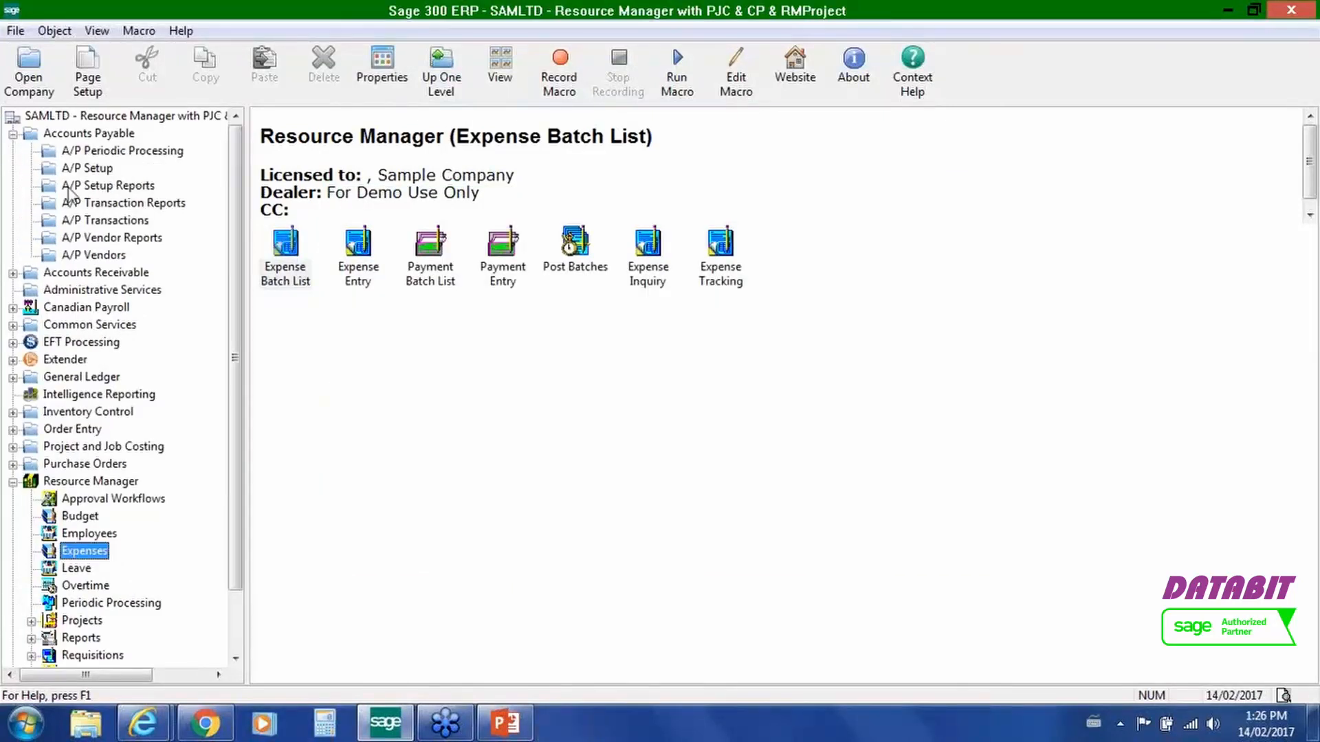
click(124, 221)
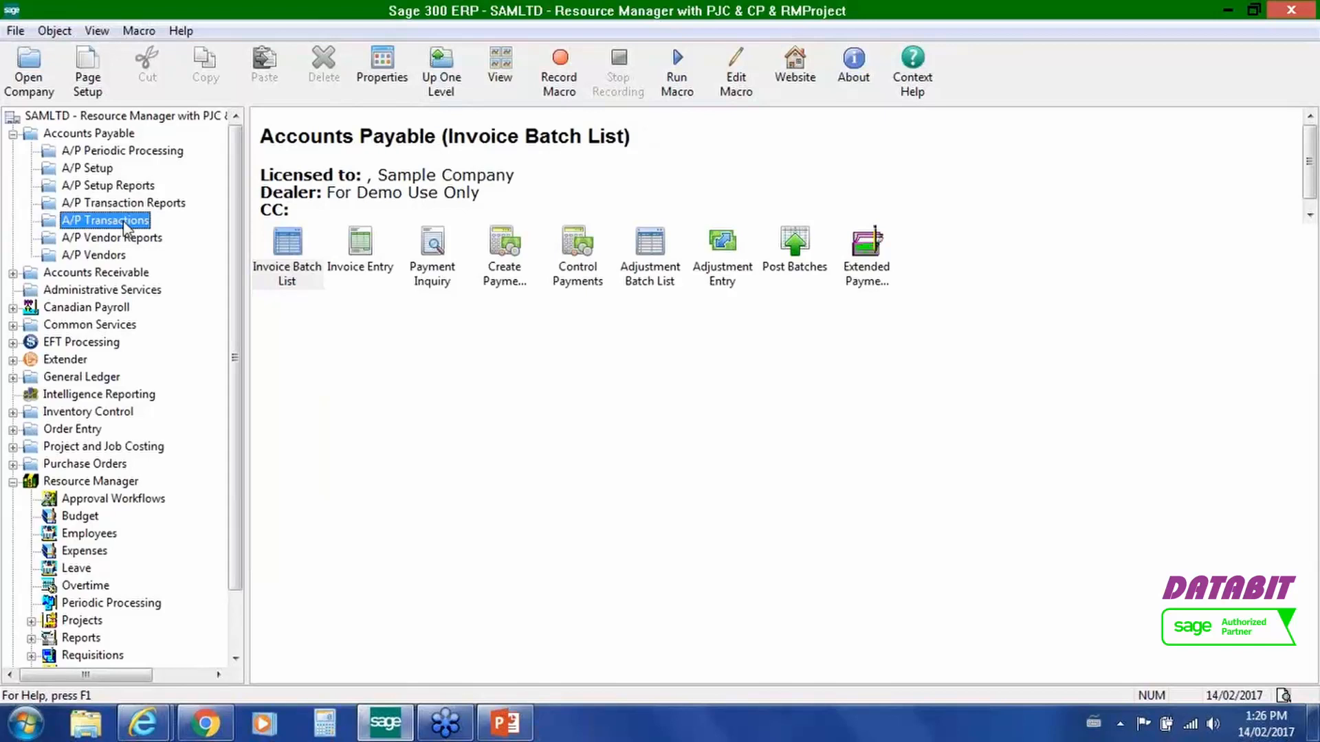
double_click(300, 274)
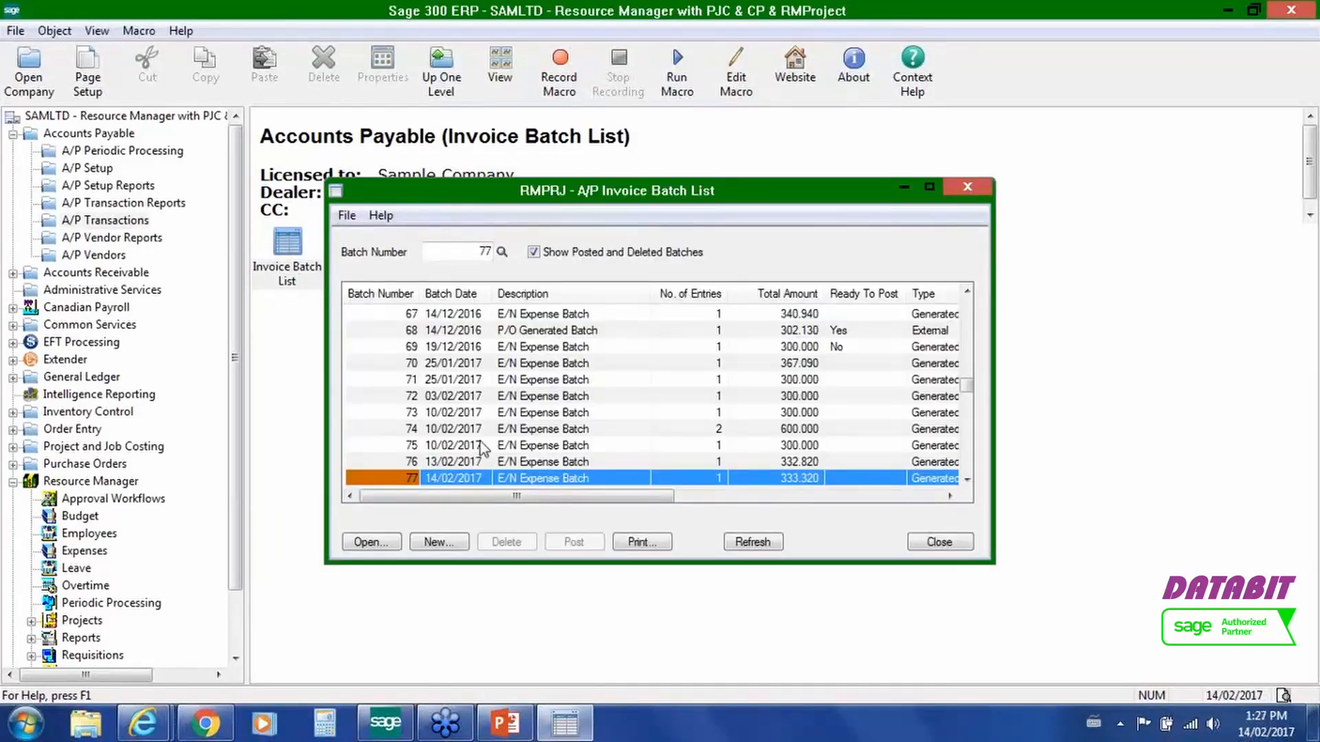
click(458, 477)
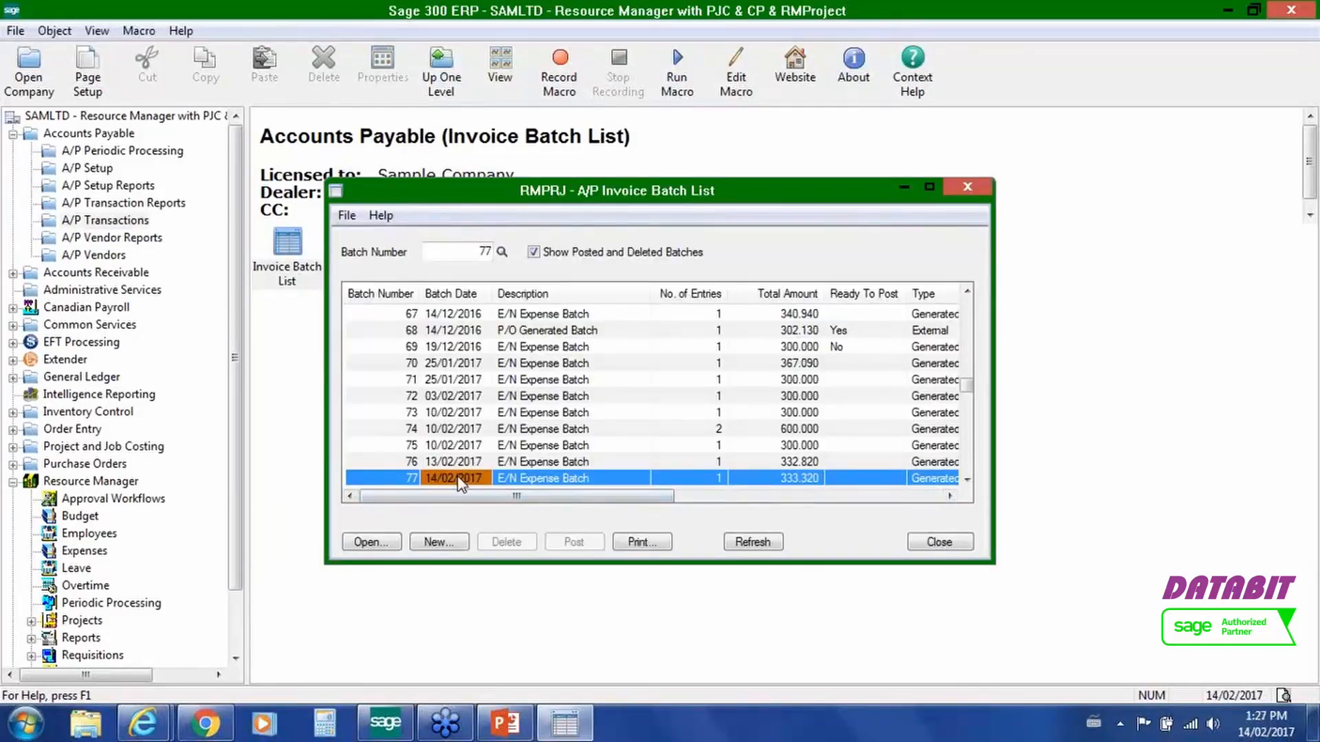
click(770, 480)
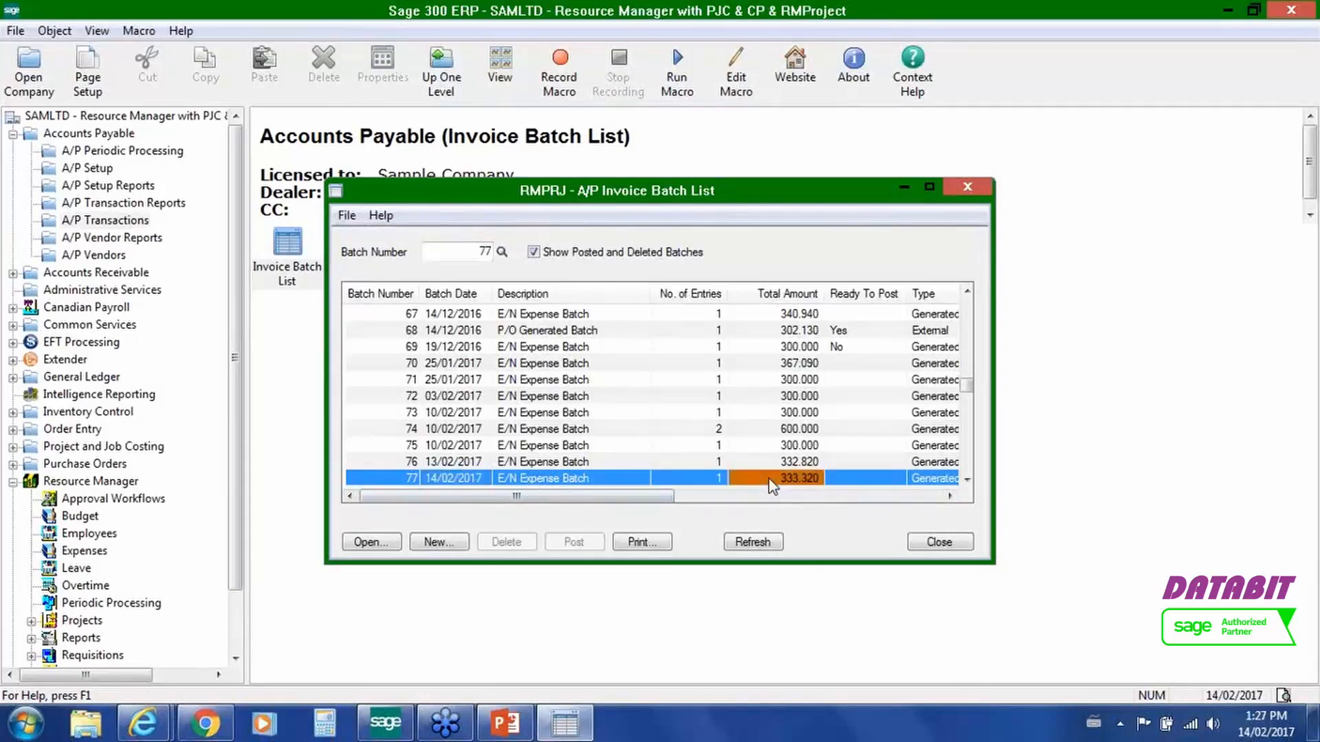